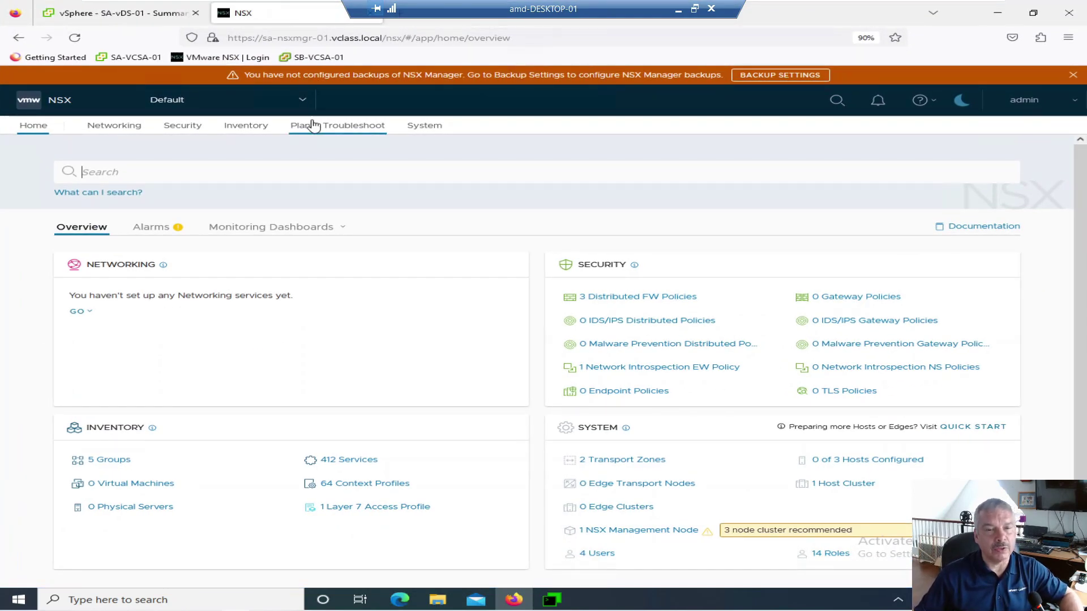
# Step: Delete the default overlay transport zone nsx-overlay-transportzone from the system's fabric configuration
pyautogui.click(432, 127)
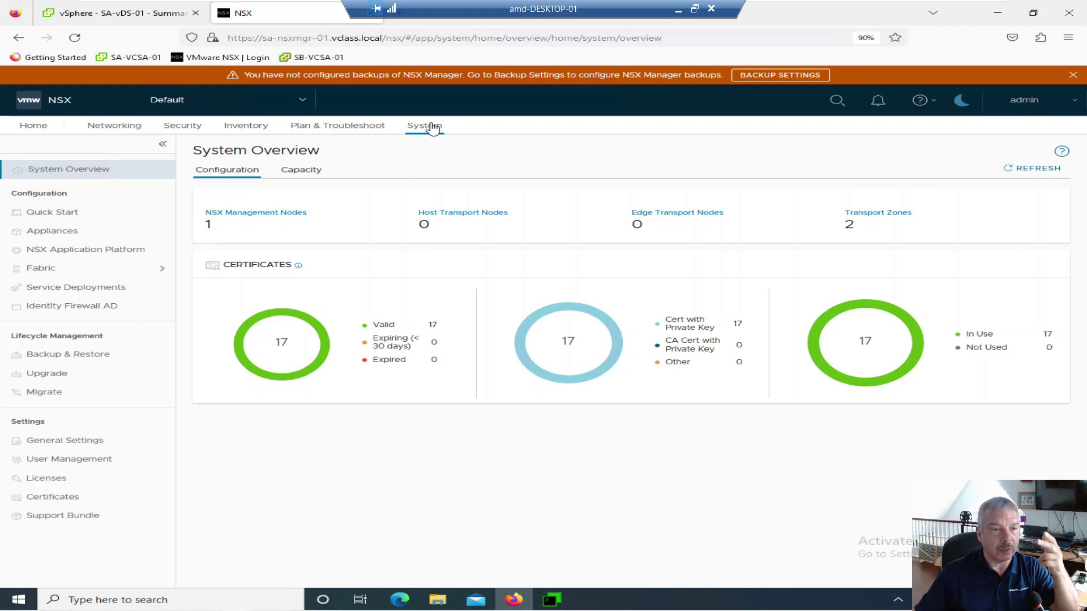
pyautogui.click(93, 276)
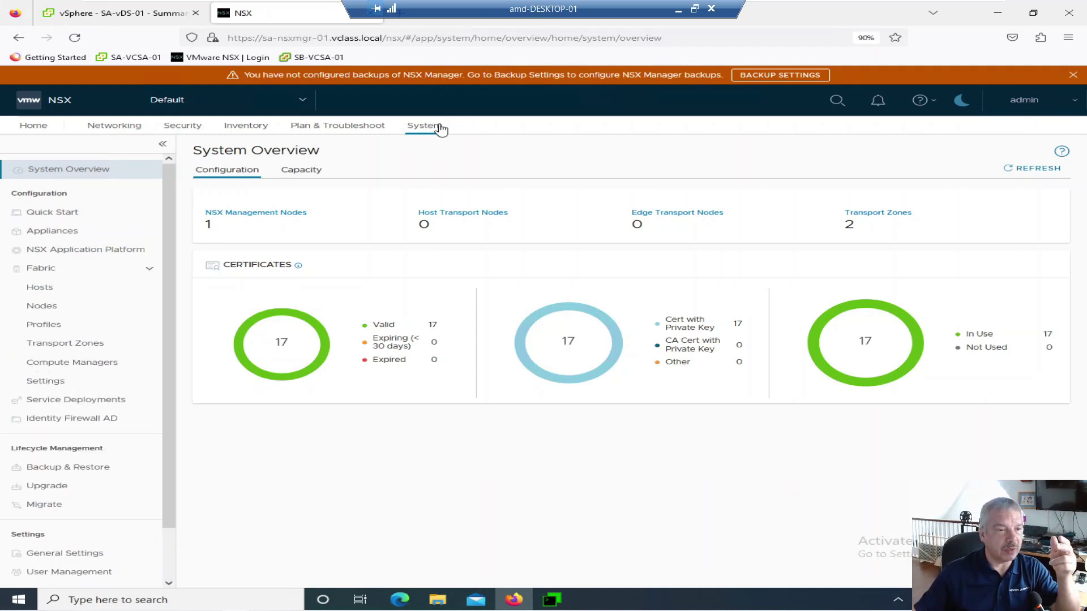
pyautogui.click(92, 346)
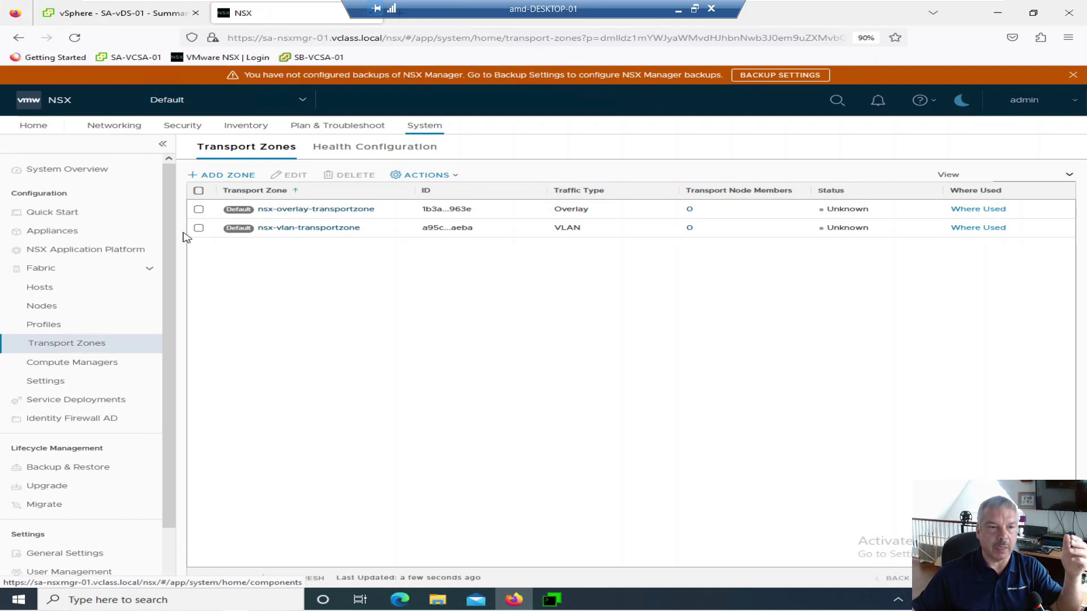
pyautogui.click(199, 209)
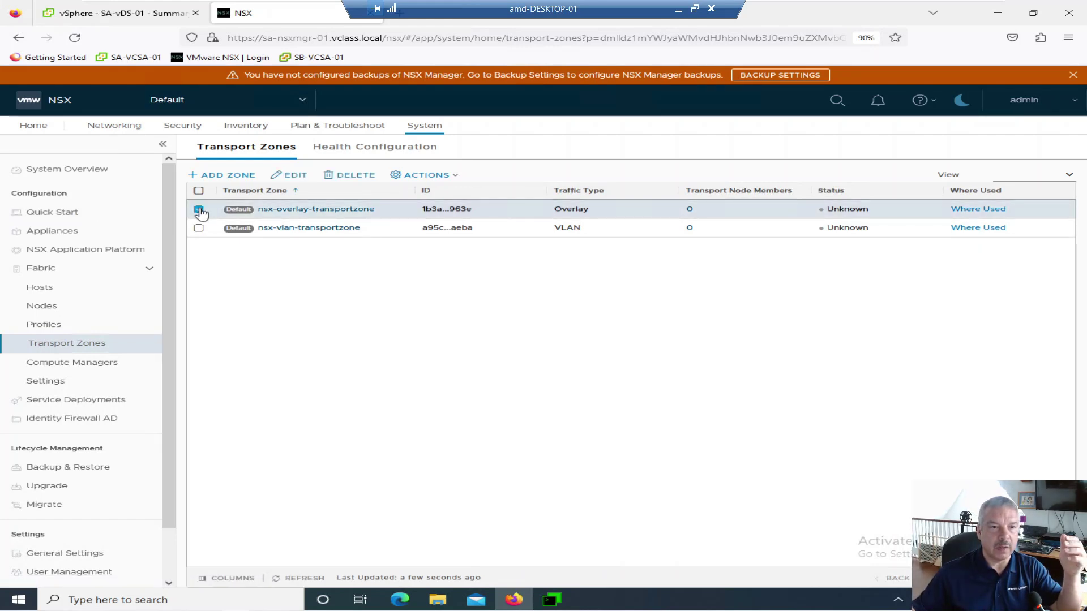
pyautogui.click(344, 176)
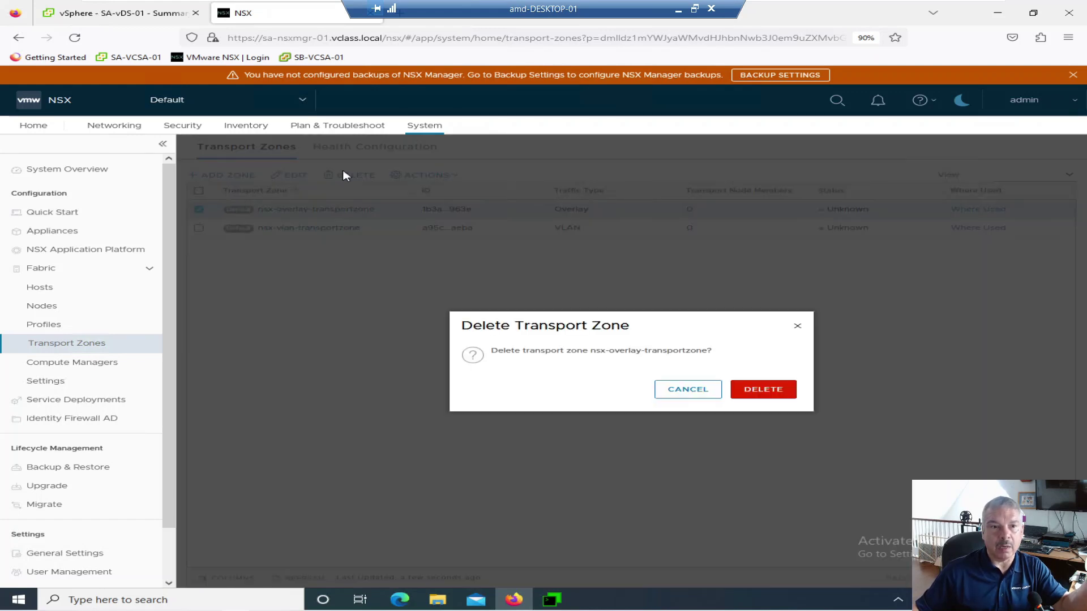
pyautogui.click(774, 397)
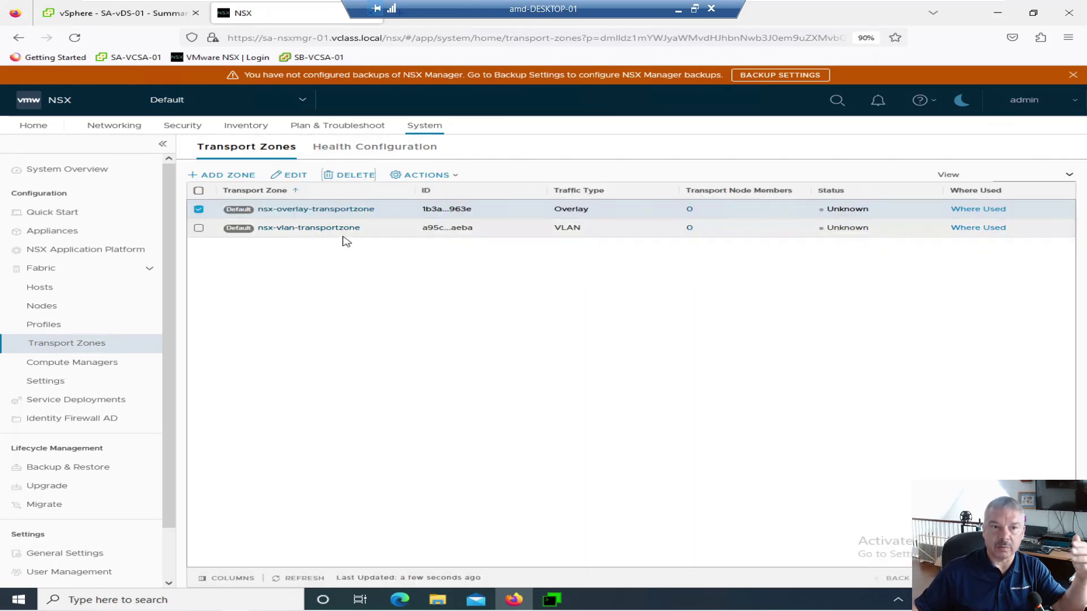
# Step: Delete the remaining default VLAN transport zone, nsx-vlan-transportzone
pyautogui.click(199, 210)
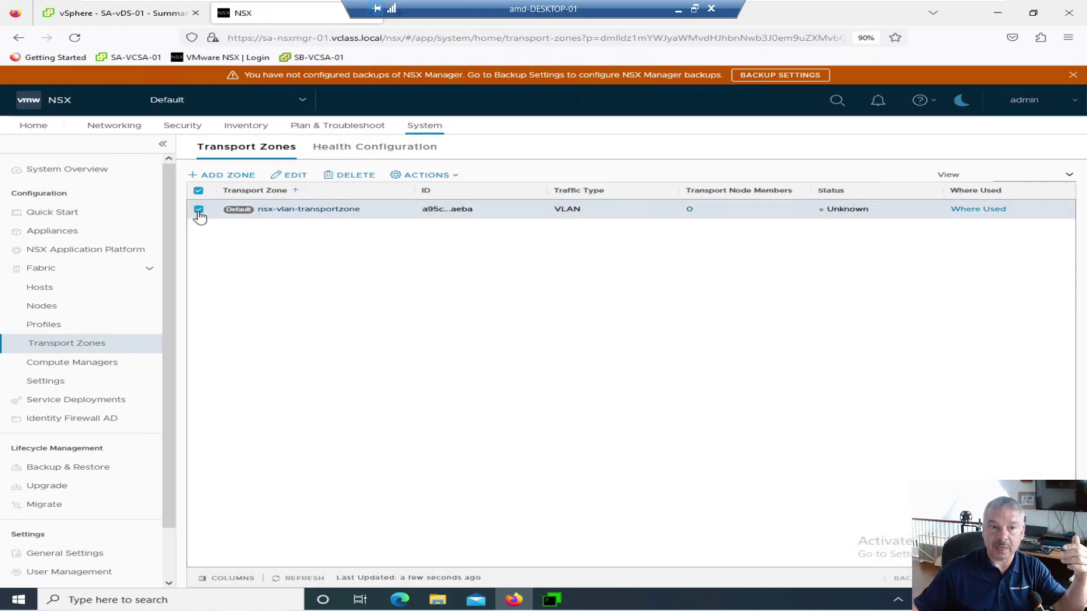
pyautogui.click(350, 176)
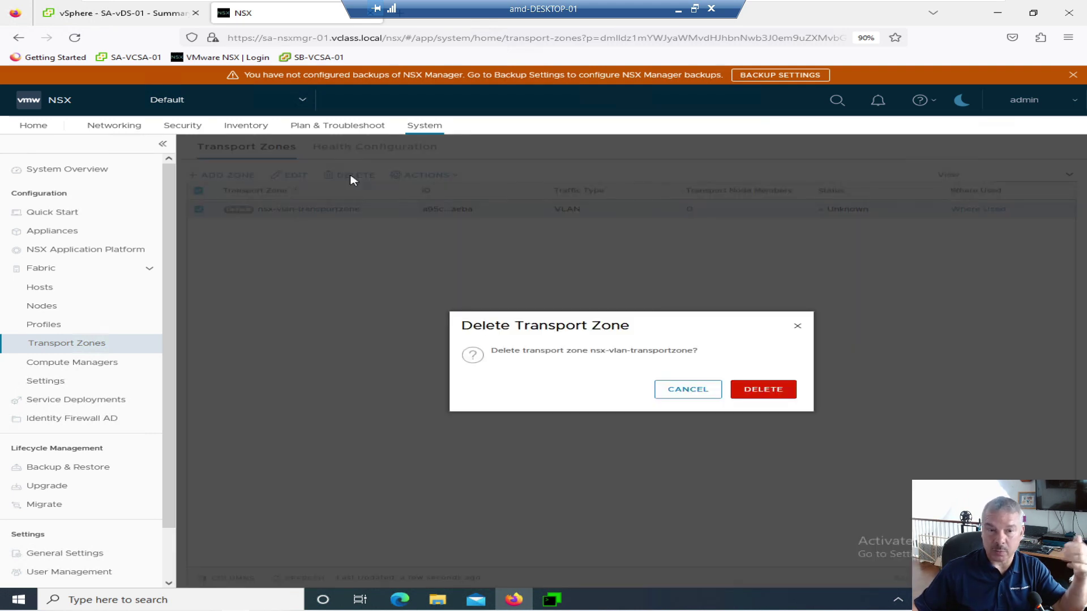
pyautogui.click(771, 392)
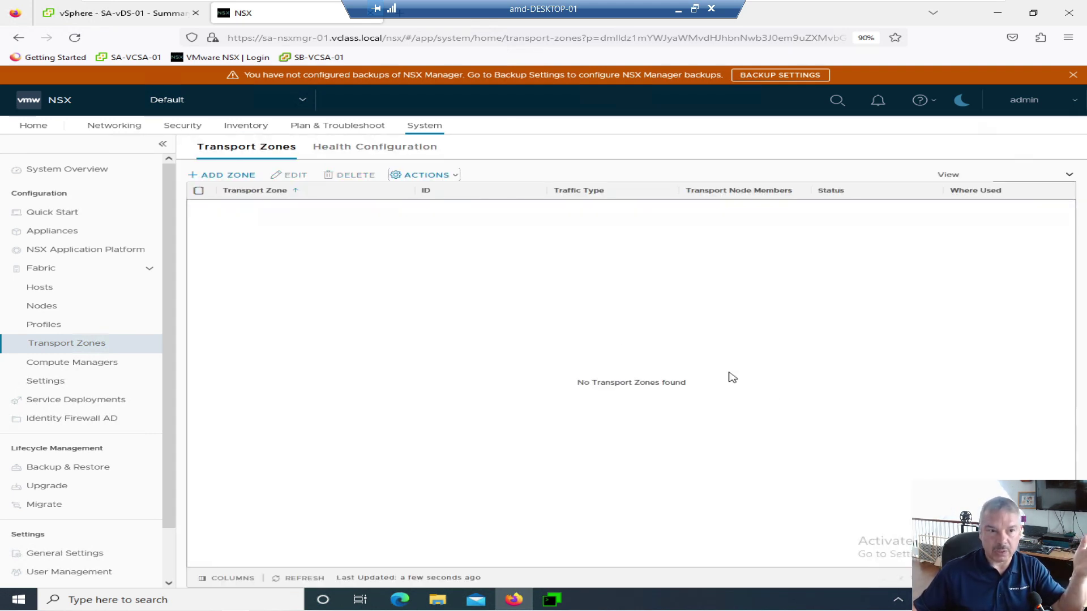
# Step: Add a transport zone named Prod-Overlay-TZ with the Overlay traffic type and no description
pyautogui.click(222, 176)
pyautogui.write('PROD-oVERLAY-')
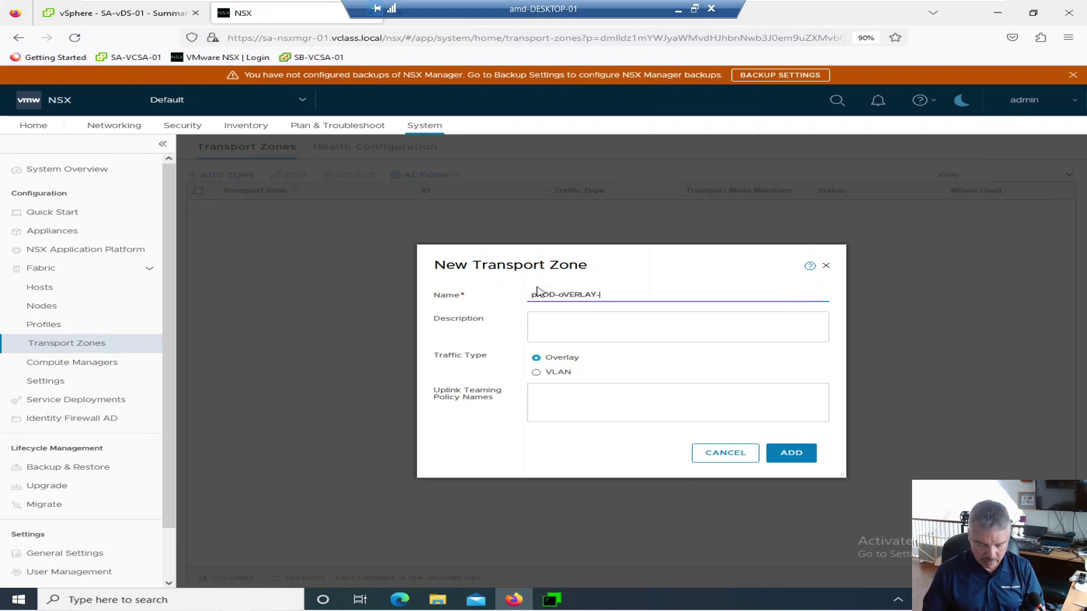
pyautogui.write('tz')
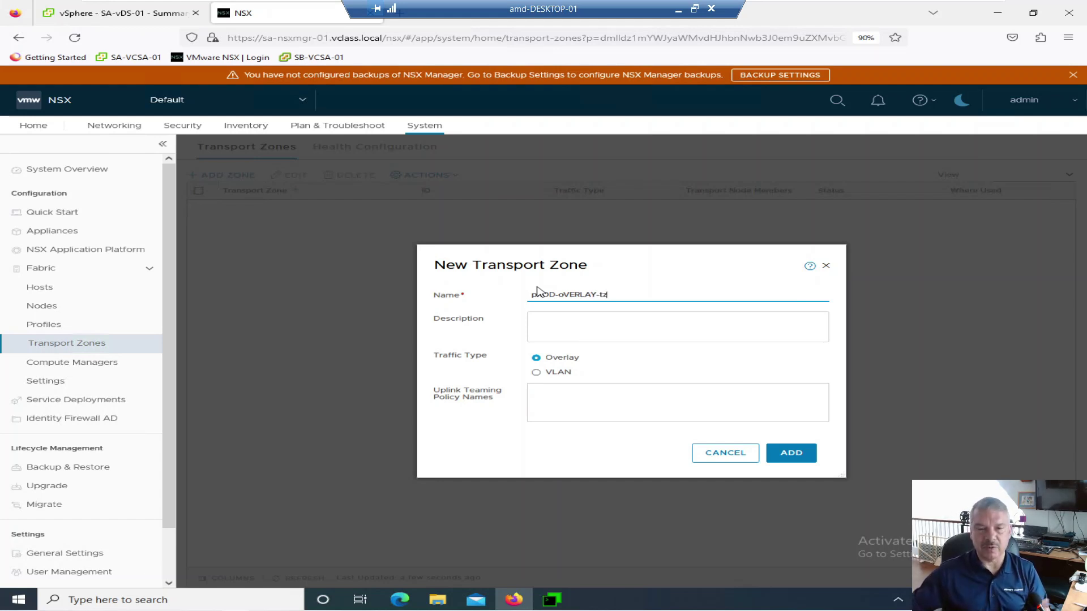
pyautogui.moveTo(616, 294); pyautogui.dragTo(487, 295)
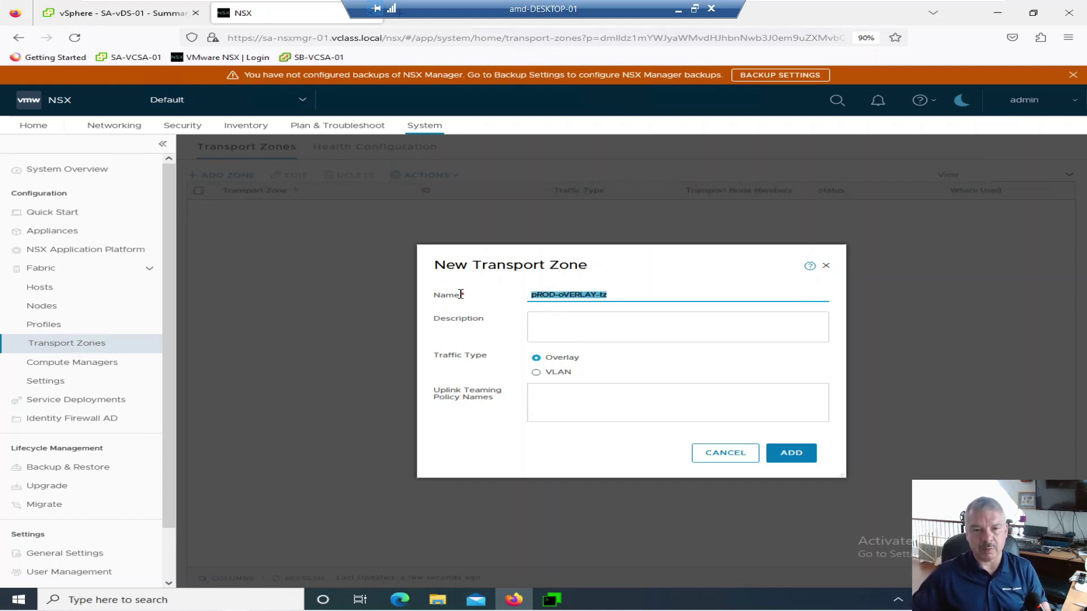
pyautogui.write('Prod')
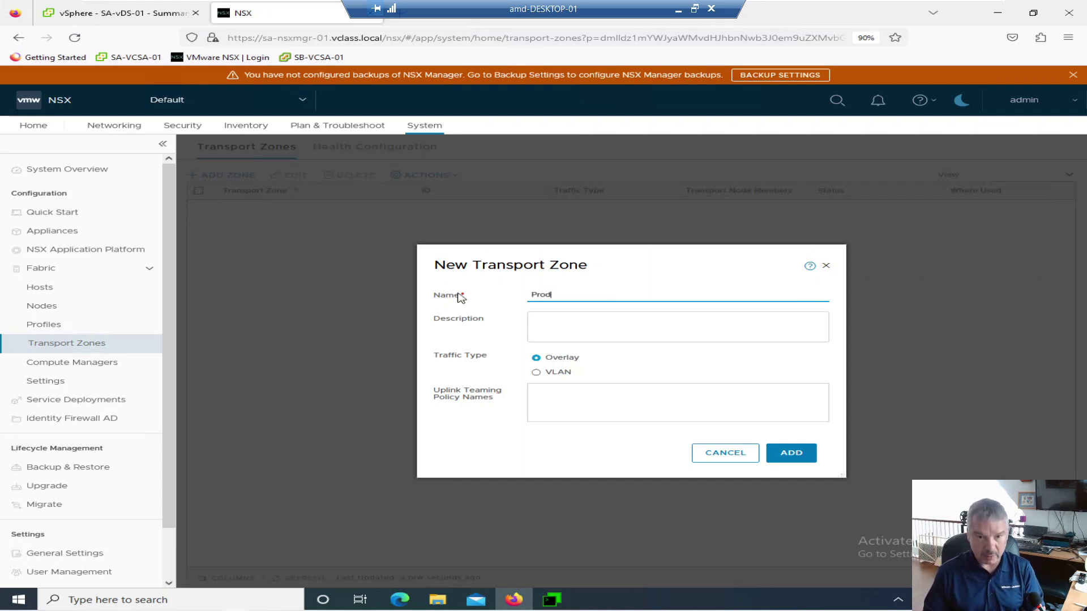
pyautogui.write('-Overlay')
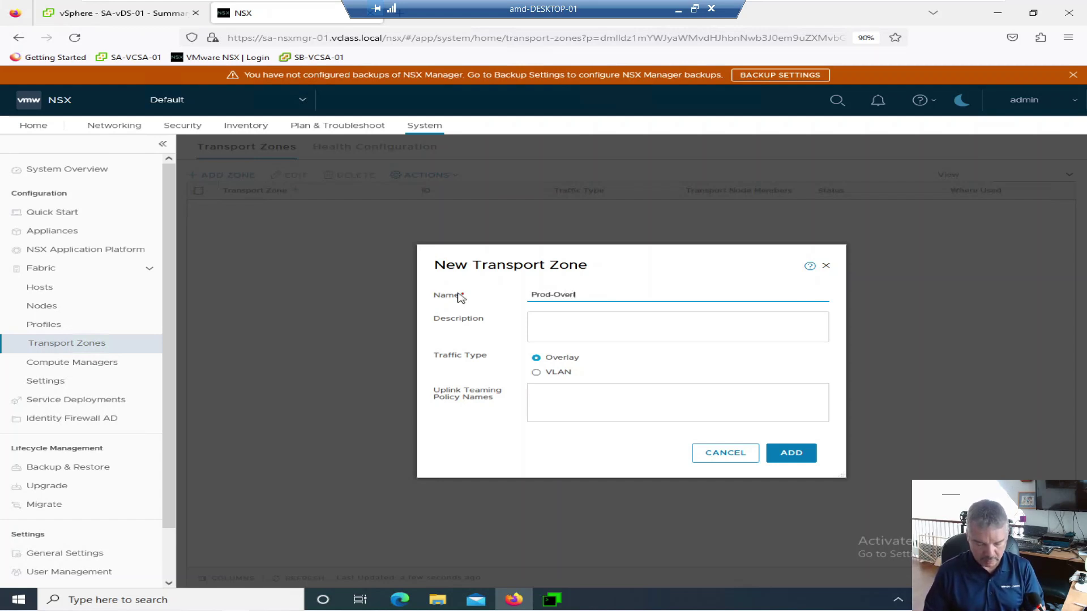
pyautogui.write('-TZ')
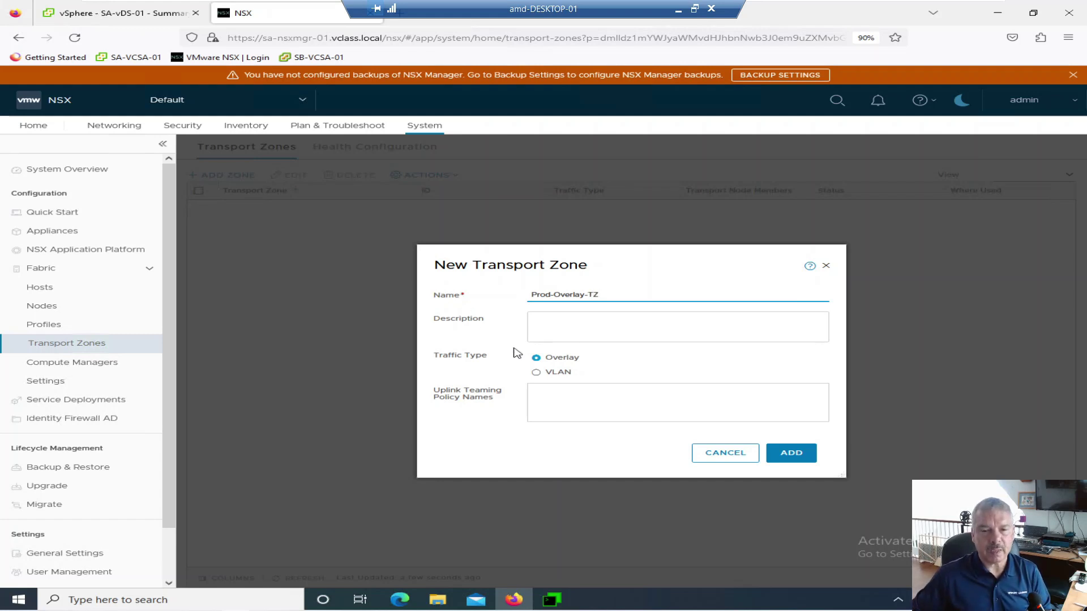
pyautogui.click(543, 332)
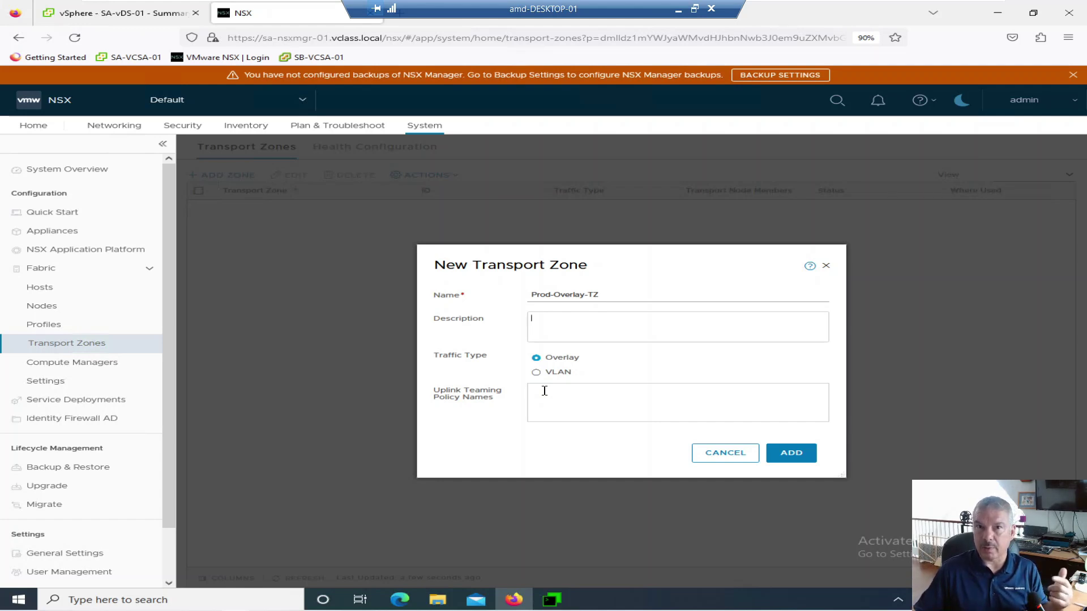
pyautogui.click(790, 456)
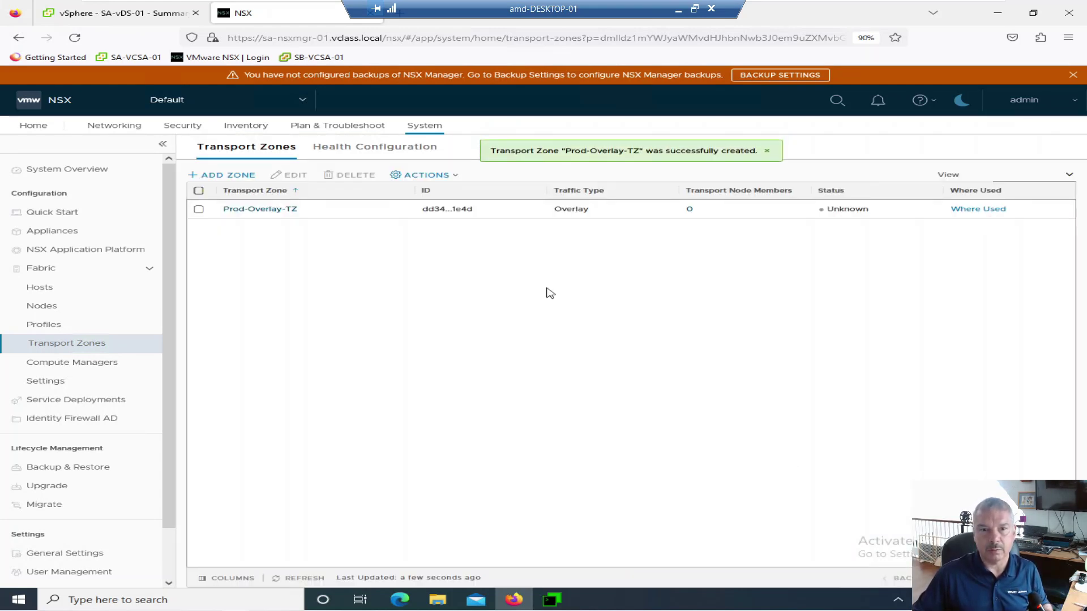
# Step: Add a second transport zone named Prod-VLAN-TZ with the traffic type set to VLAN
pyautogui.click(231, 176)
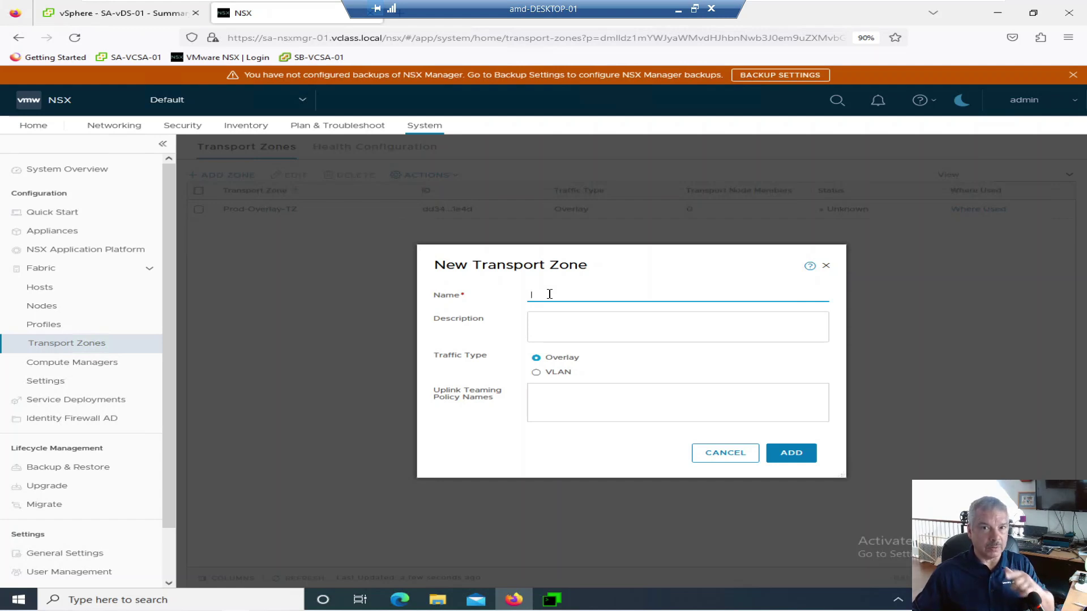
pyautogui.write('P')
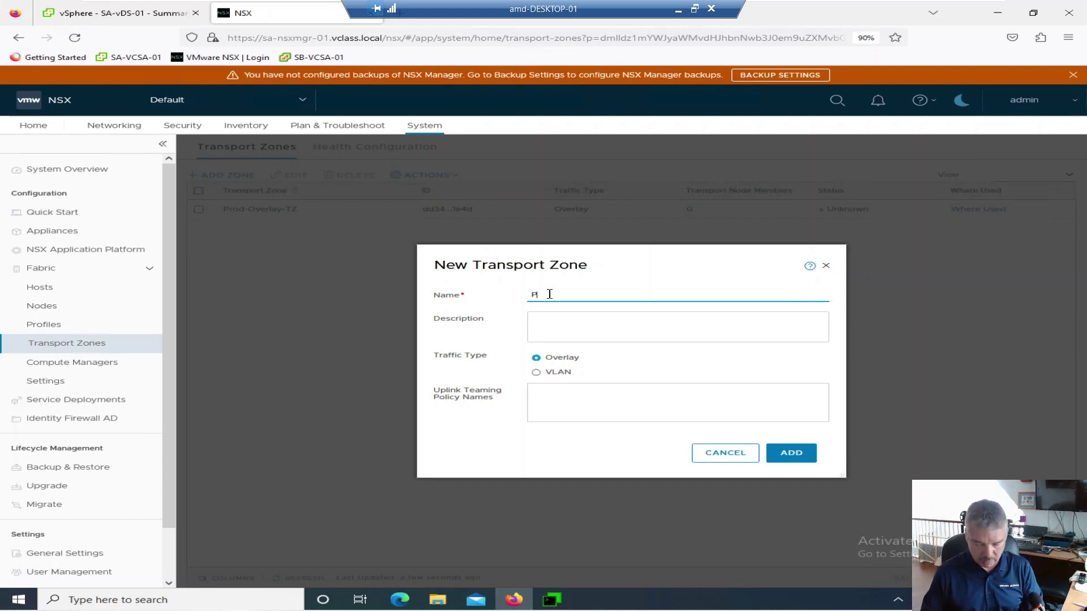
pyautogui.write('rod-VLAN-TZ')
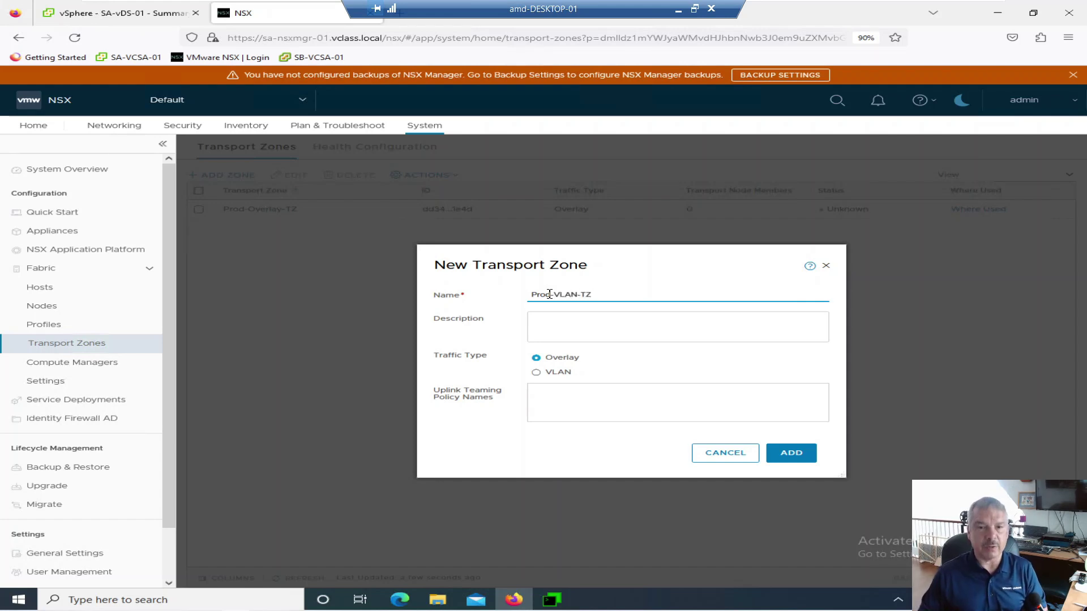
pyautogui.click(536, 373)
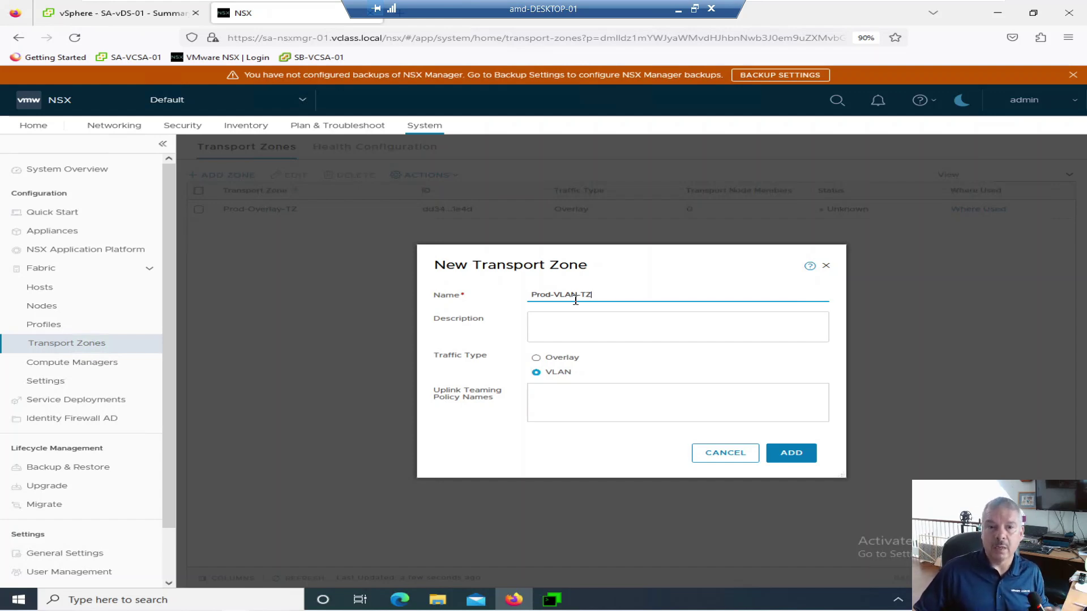
pyautogui.click(790, 453)
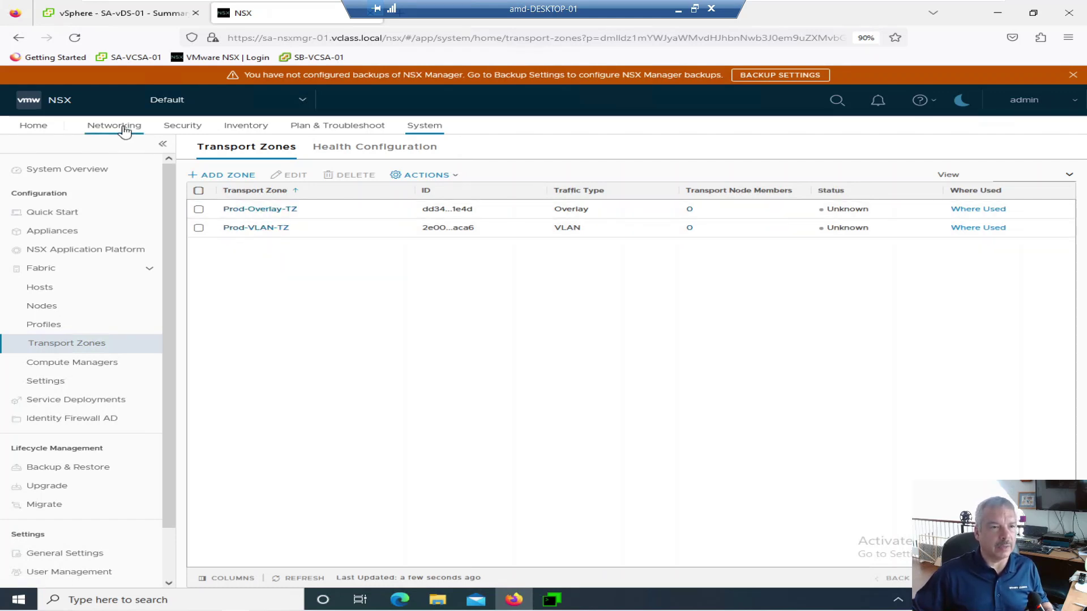
# Step: Start a new IP address pool in the networking configuration and name it VTEP-Pool
pyautogui.click(237, 129)
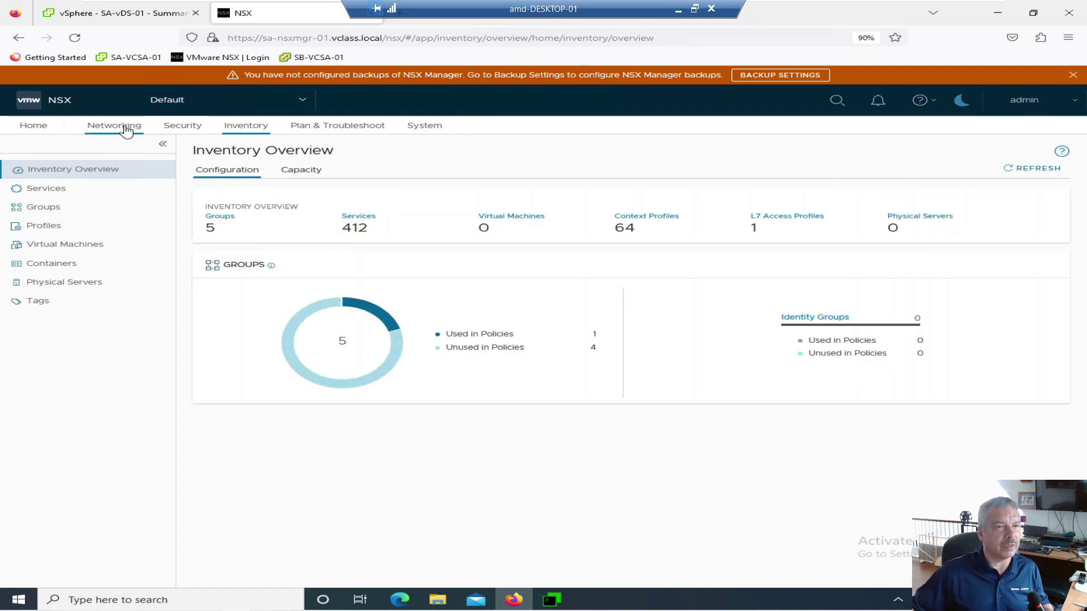
pyautogui.click(125, 127)
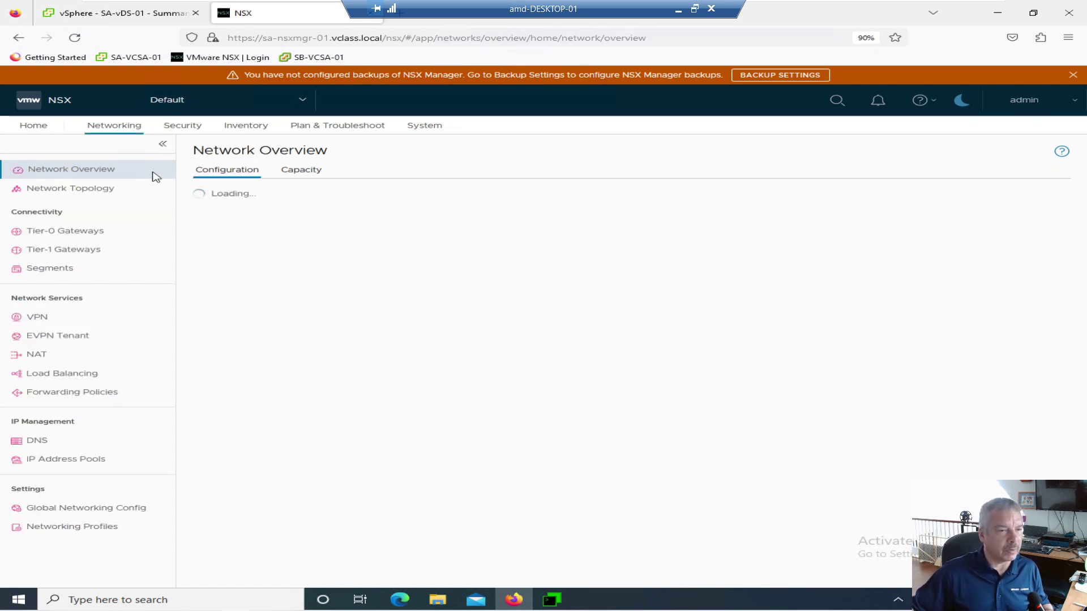
pyautogui.click(89, 461)
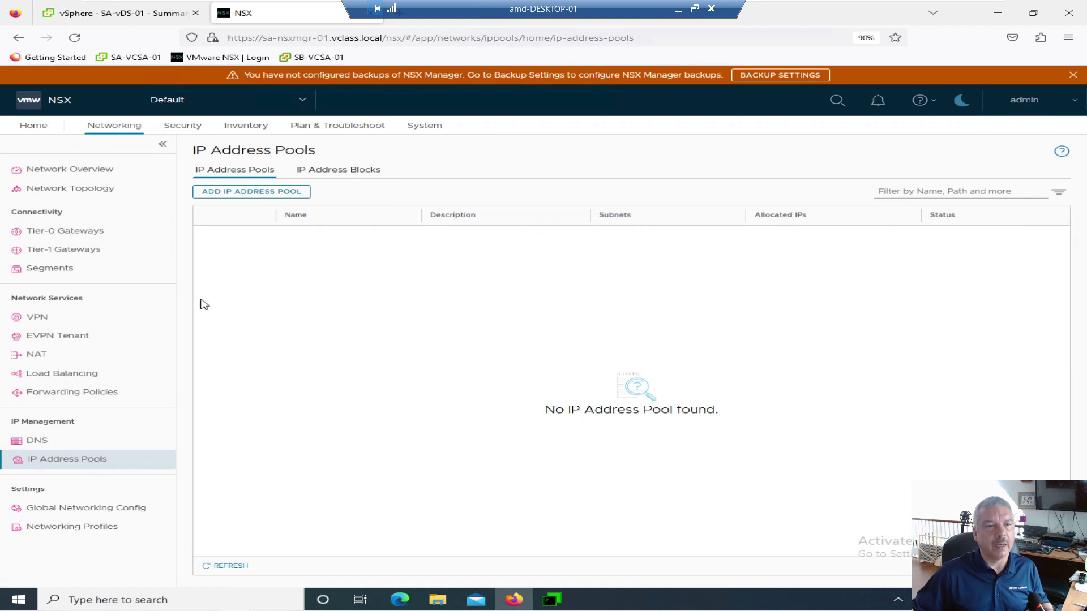
pyautogui.click(238, 192)
pyautogui.click(328, 238)
pyautogui.write('VTEP-Pool')
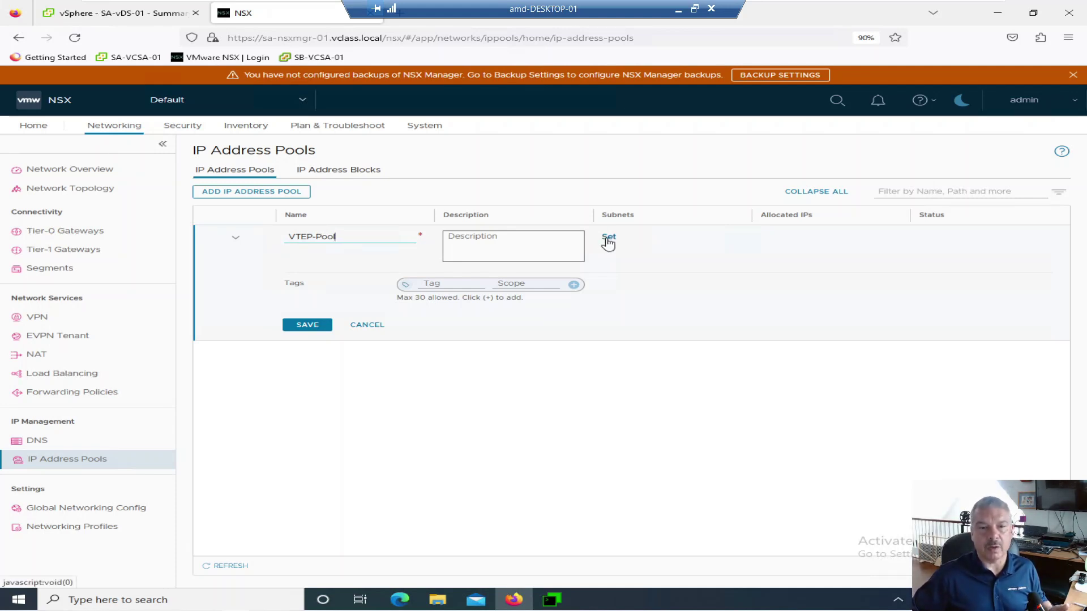
# Step: Add an IP Ranges subnet to the VTEP-Pool with the range 172.20.11.151-172.20.11.170
pyautogui.click(608, 240)
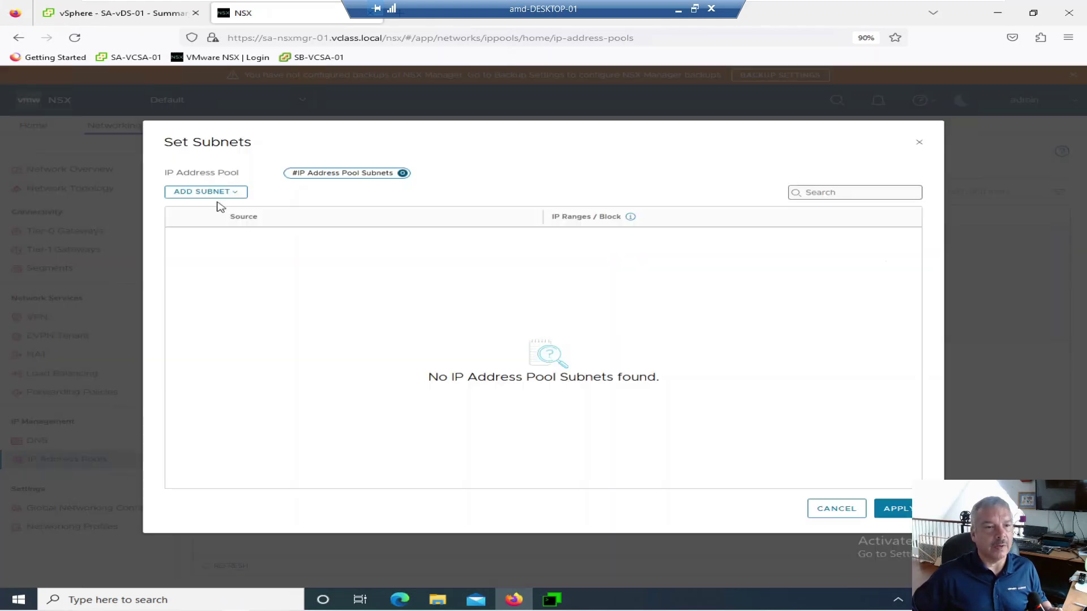
pyautogui.click(211, 193)
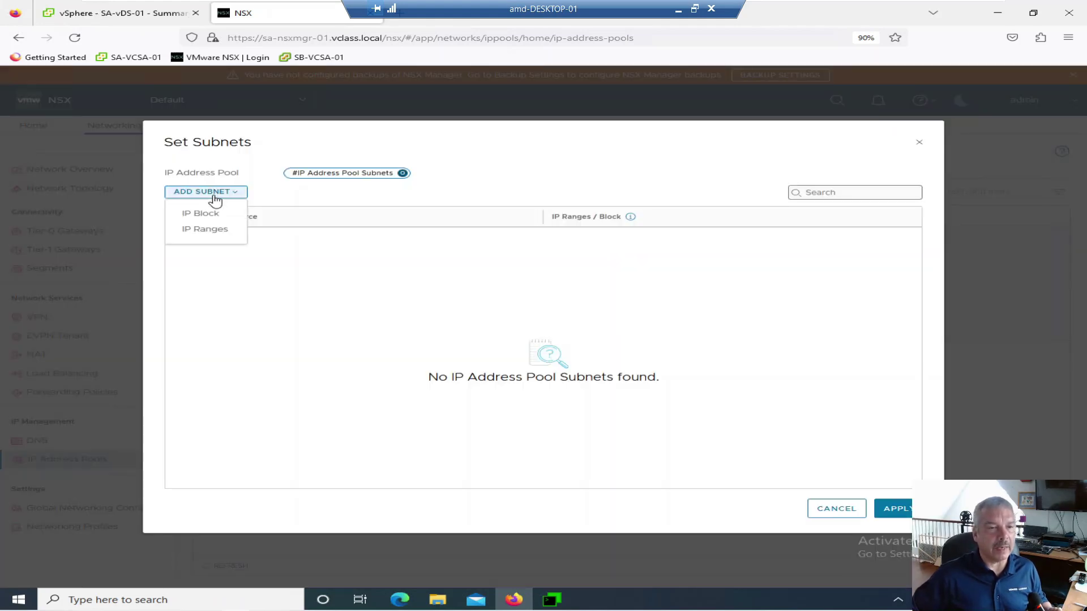
pyautogui.click(211, 230)
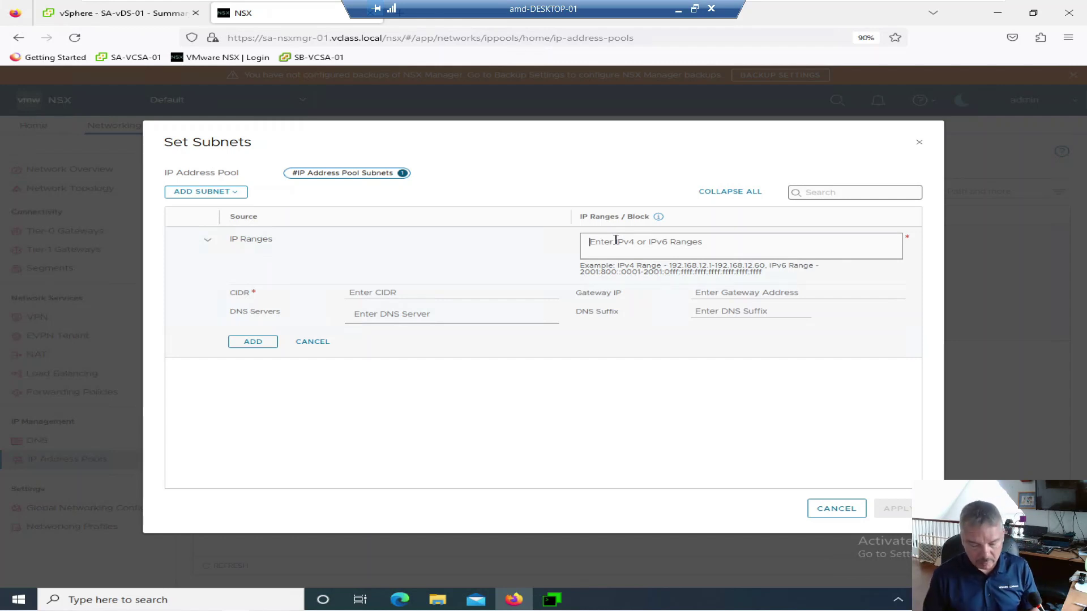
pyautogui.write('172.2')
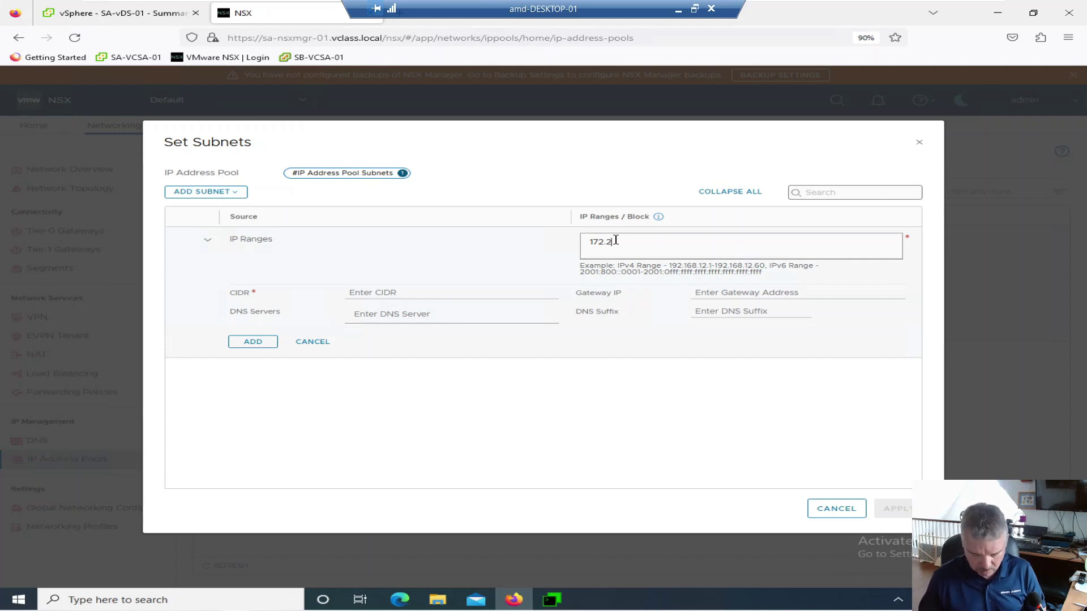
pyautogui.write('0.11.151-172.20.11.170')
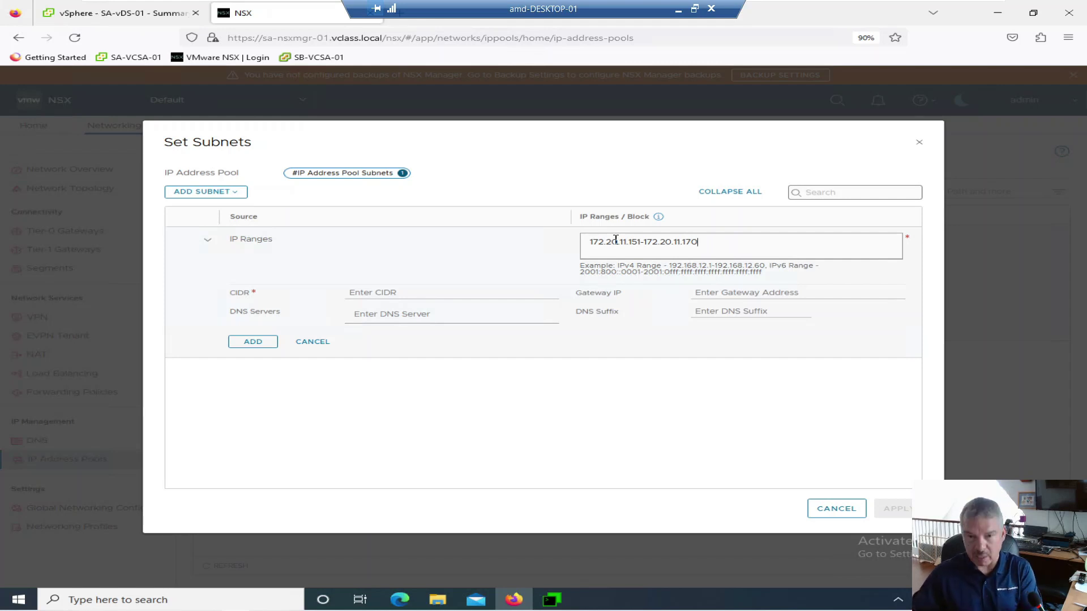
pyautogui.press('Return')
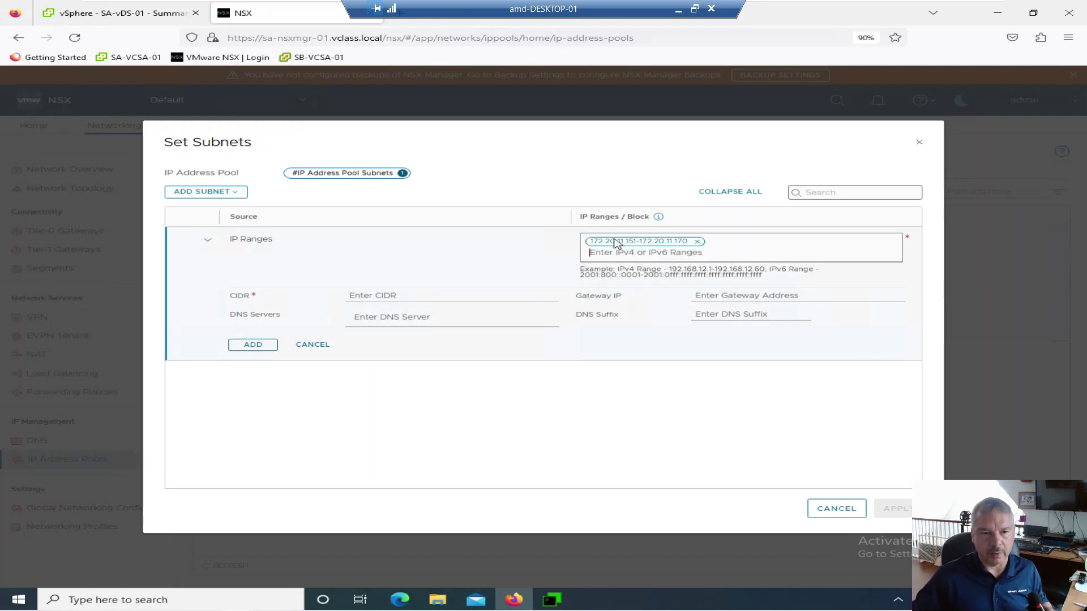
# Step: Set the CIDR of the new IP range subnet to 172.20.11.0/24
pyautogui.click(407, 292)
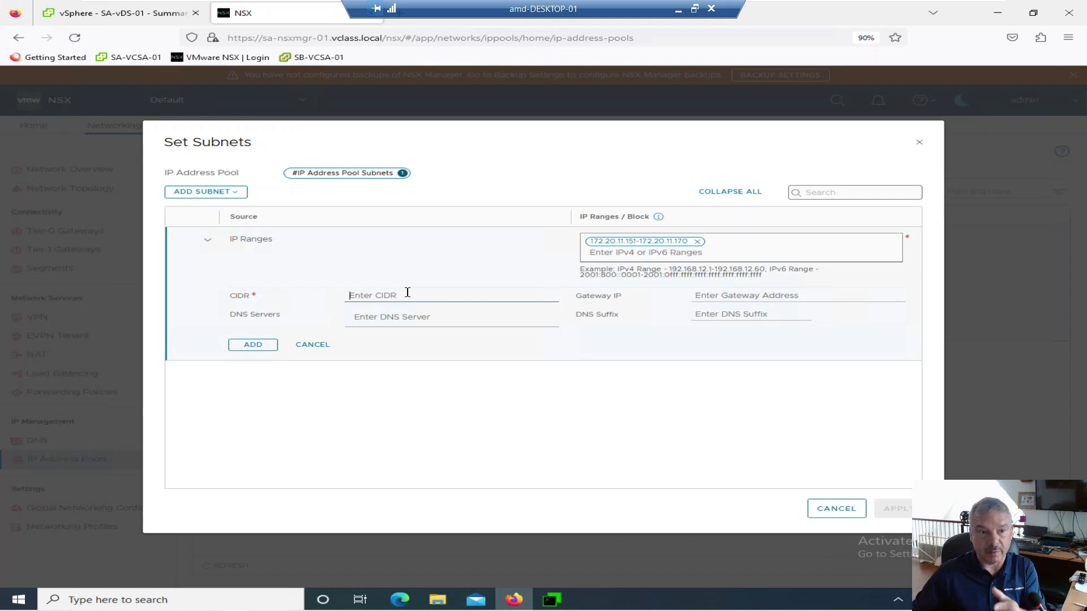
pyautogui.write('1')
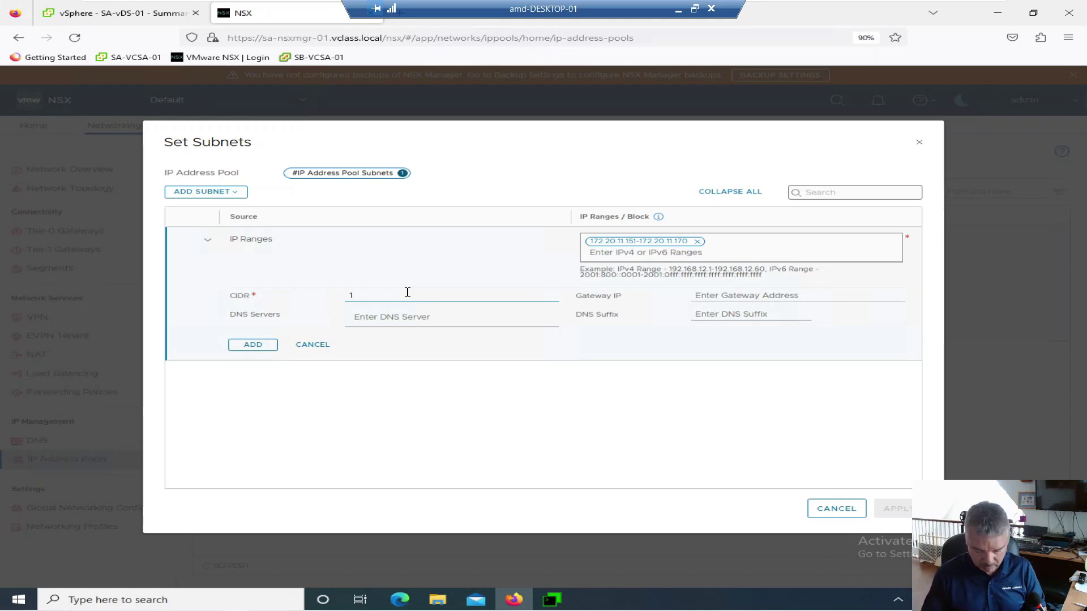
pyautogui.write('72.20.110')
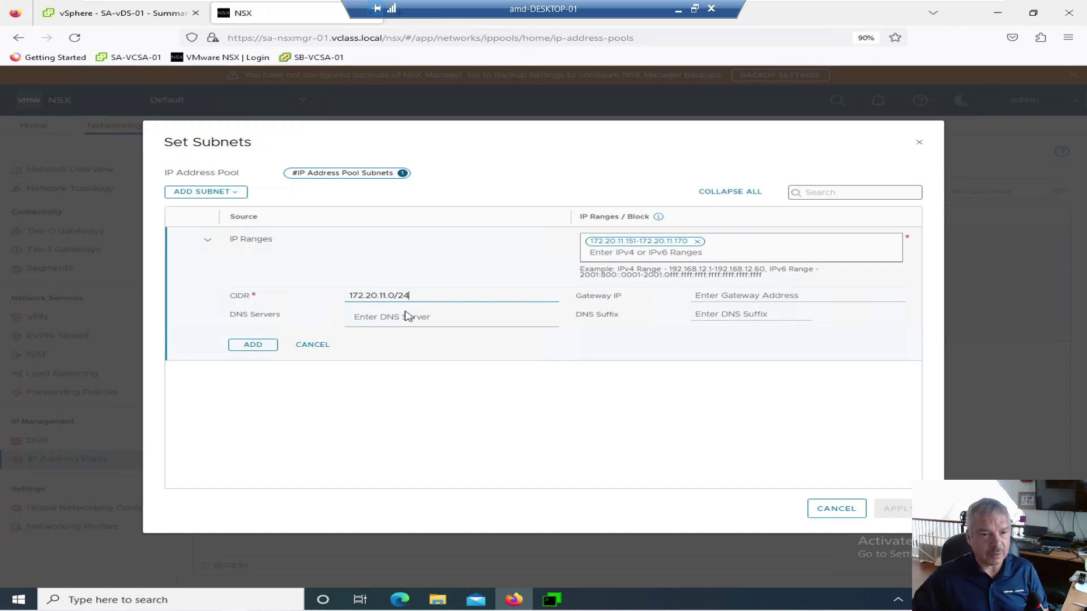
# Step: Set the gateway IP of the new IP range subnet to 172.20.11.10, leaving the DNS servers empty
pyautogui.click(406, 319)
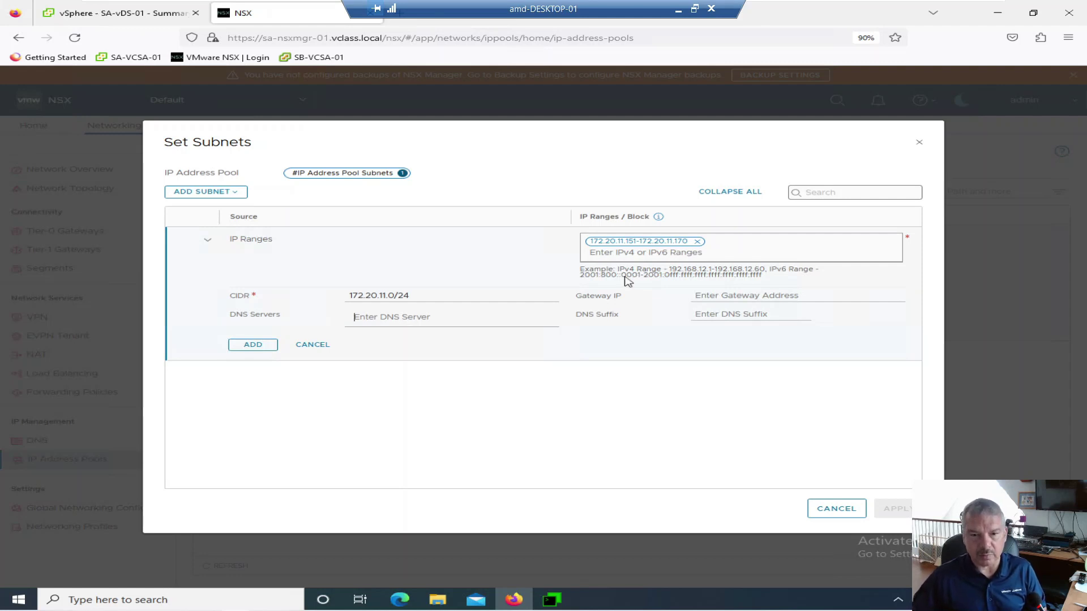
pyautogui.click(709, 297)
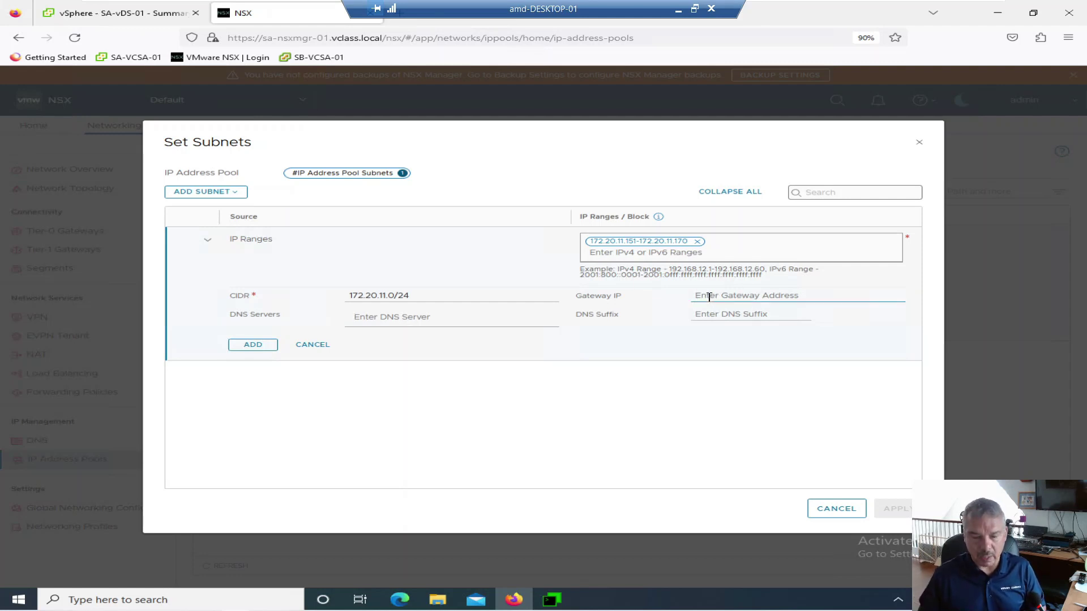
pyautogui.write('17')
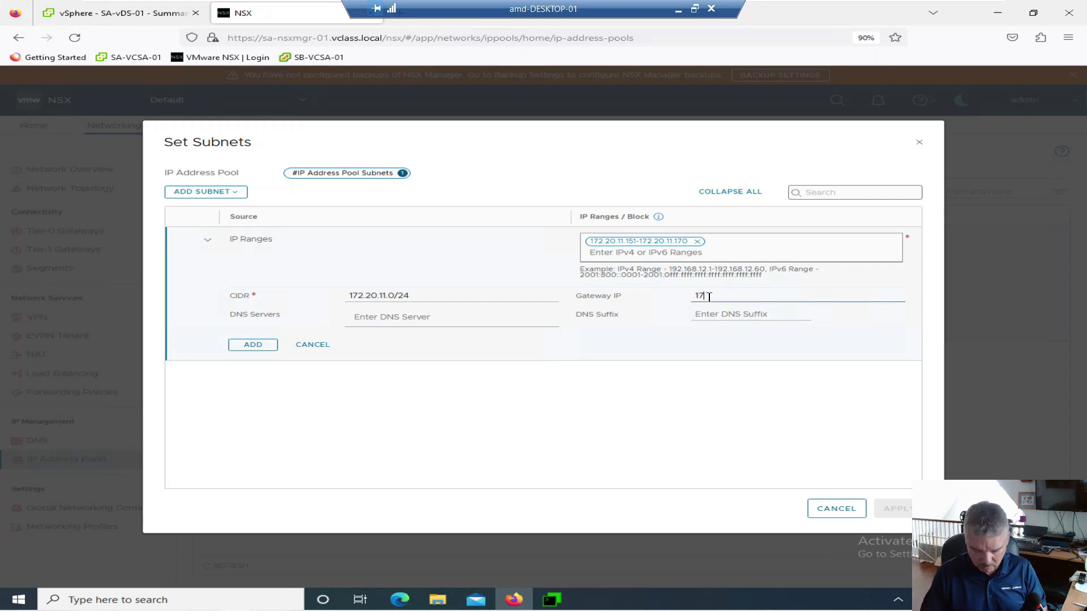
pyautogui.write('2.20')
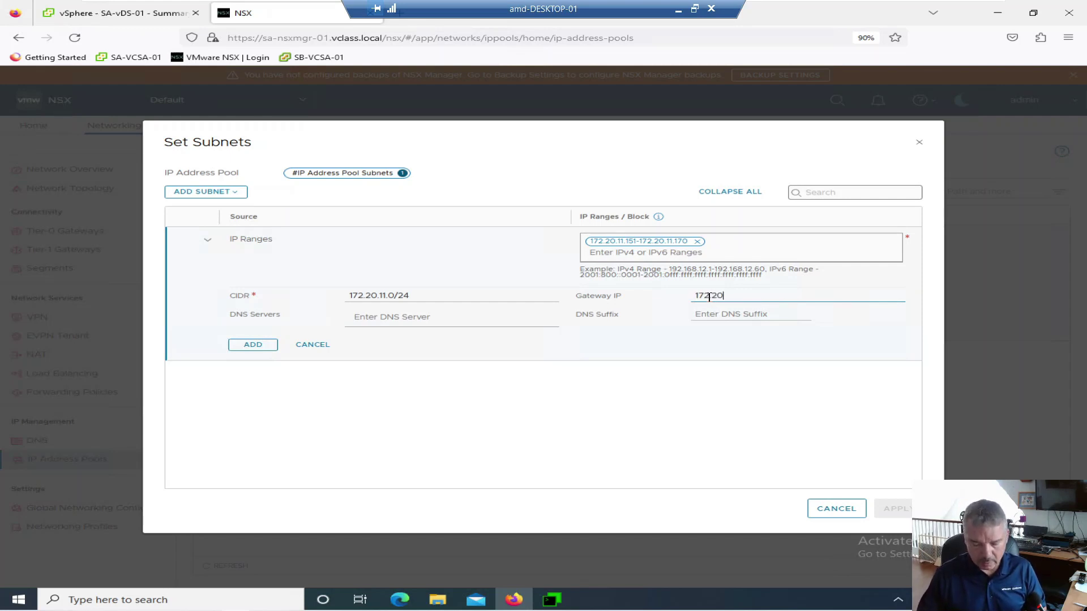
pyautogui.write('.11.10')
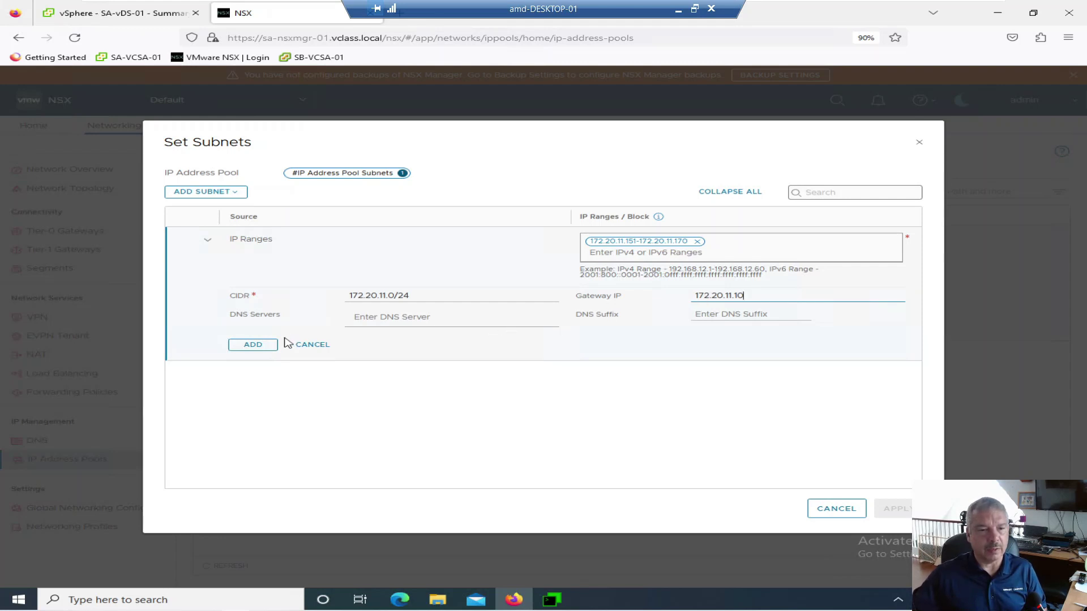
# Step: Add the configured subnet, apply it to VTEP-Pool and save the pool
pyautogui.click(253, 344)
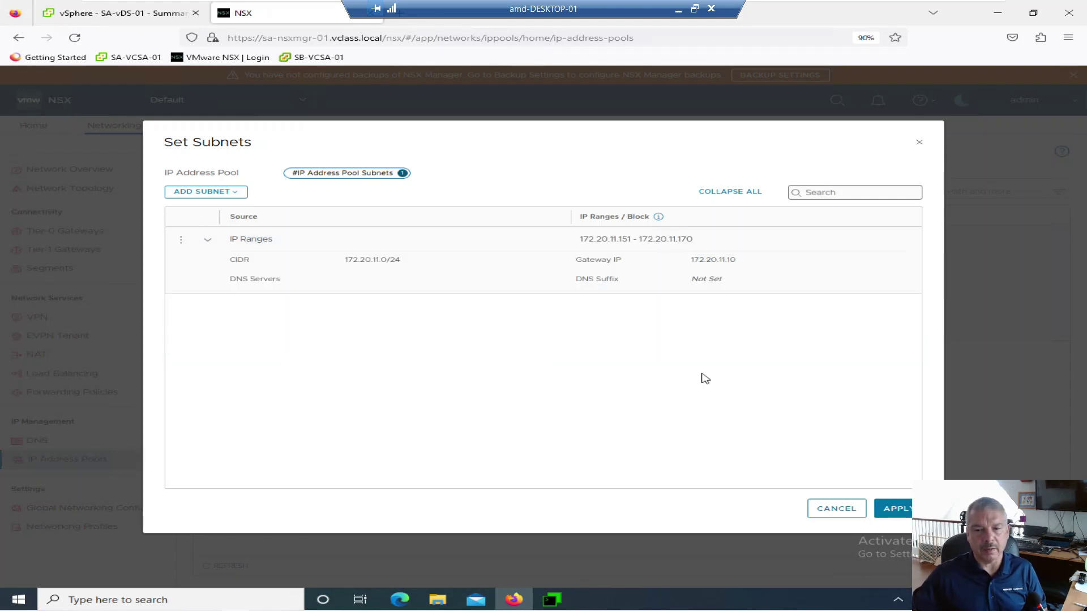
pyautogui.click(892, 509)
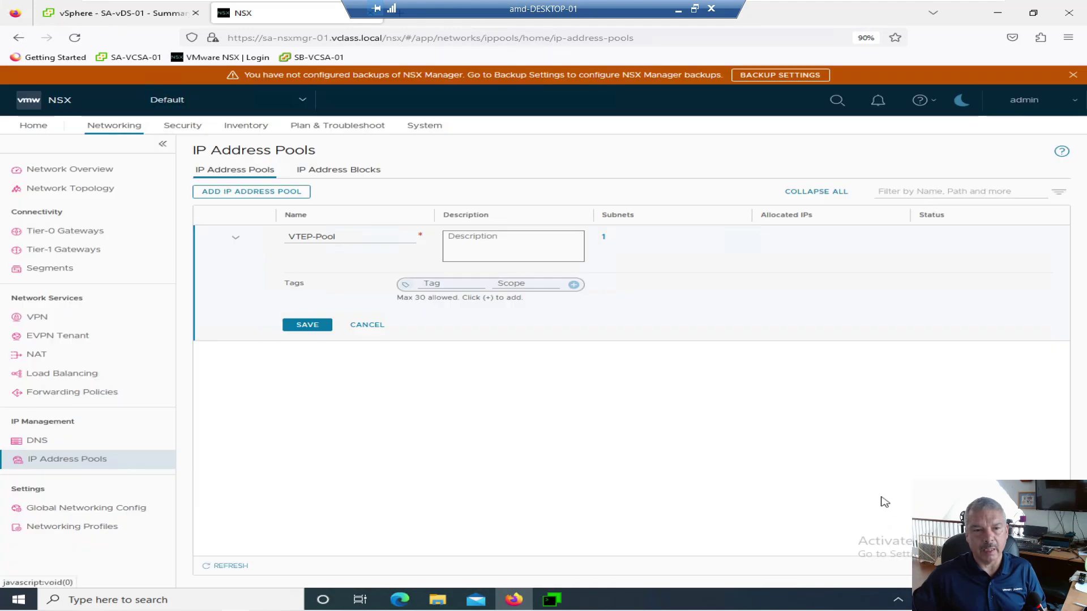
pyautogui.click(318, 326)
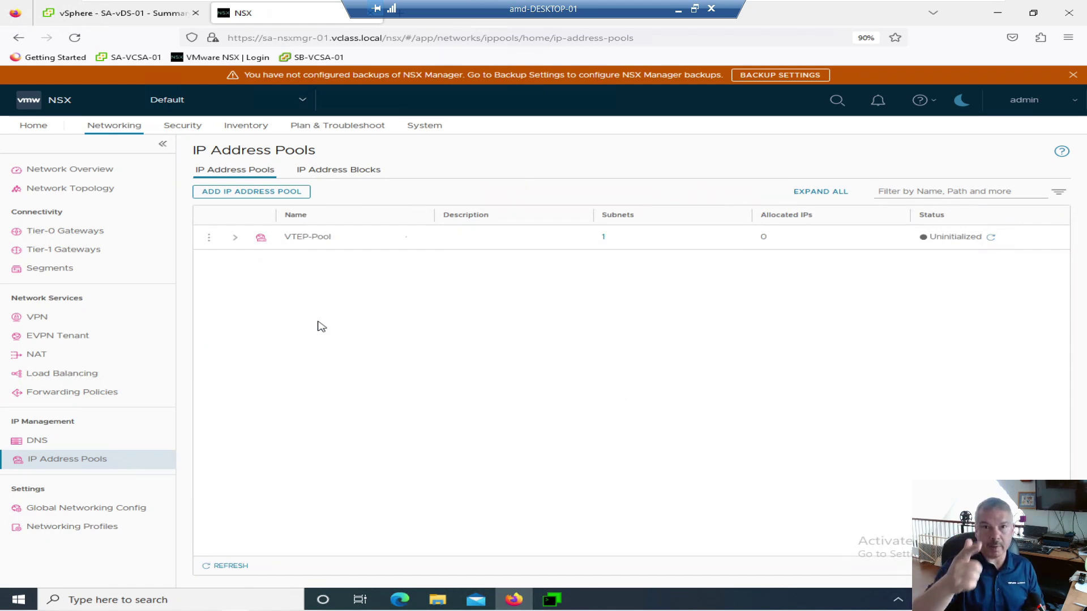
# Step: Examine the fabric's edge transport nodes, the standalone hosts and the individual host nodes of SA-Cluster-01
pyautogui.click(425, 125)
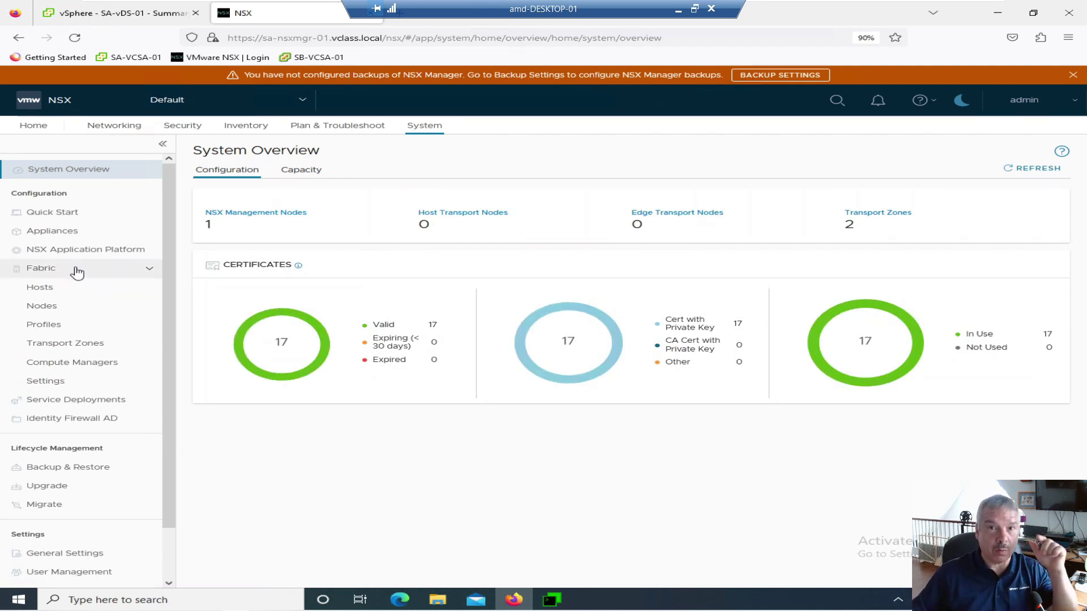
pyautogui.click(50, 308)
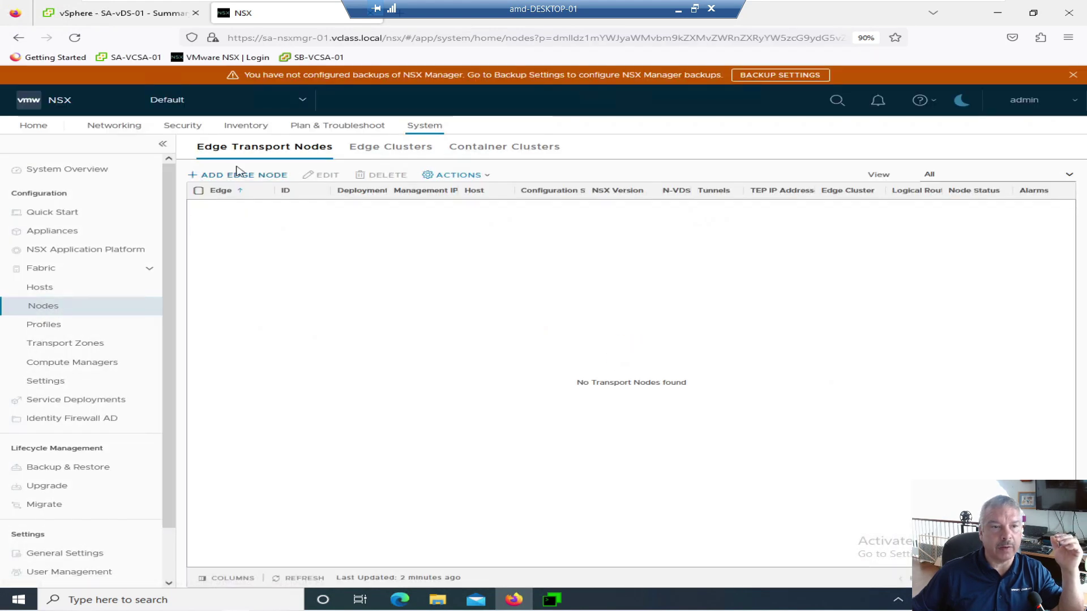
pyautogui.click(462, 150)
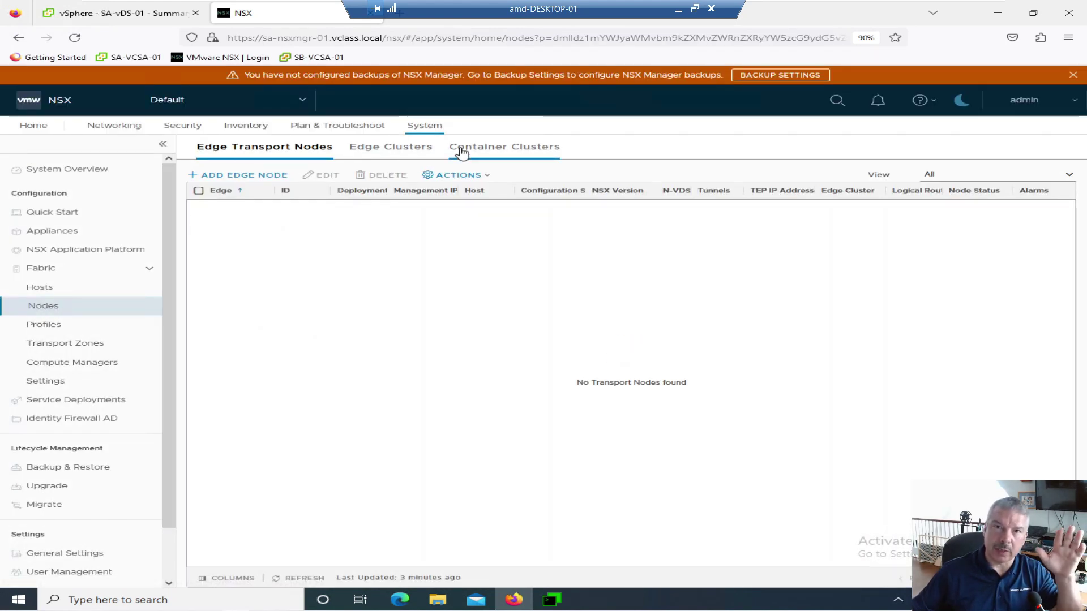
pyautogui.click(79, 291)
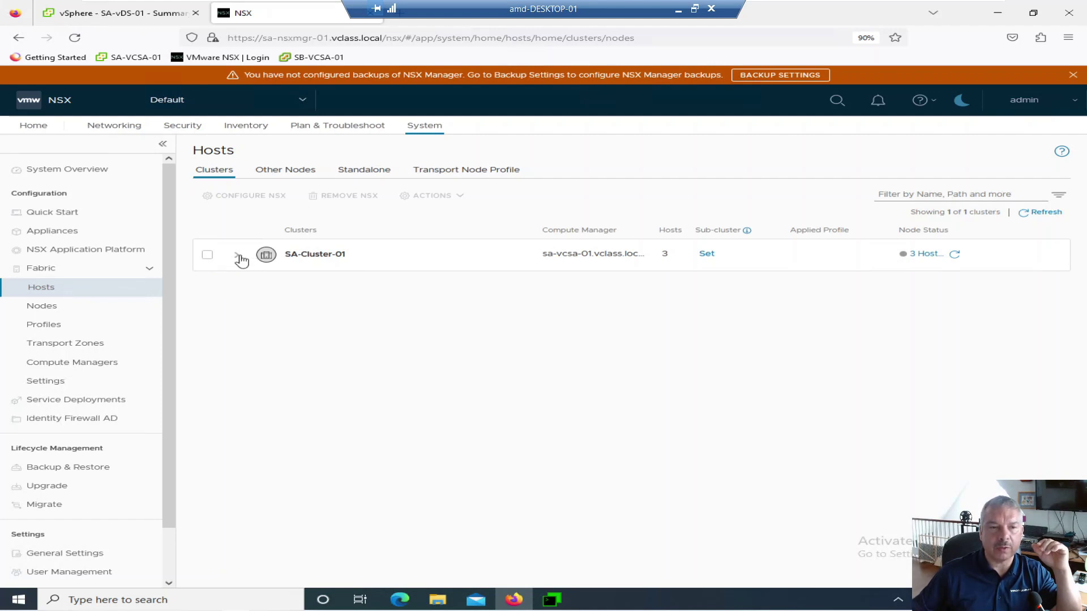
pyautogui.click(365, 170)
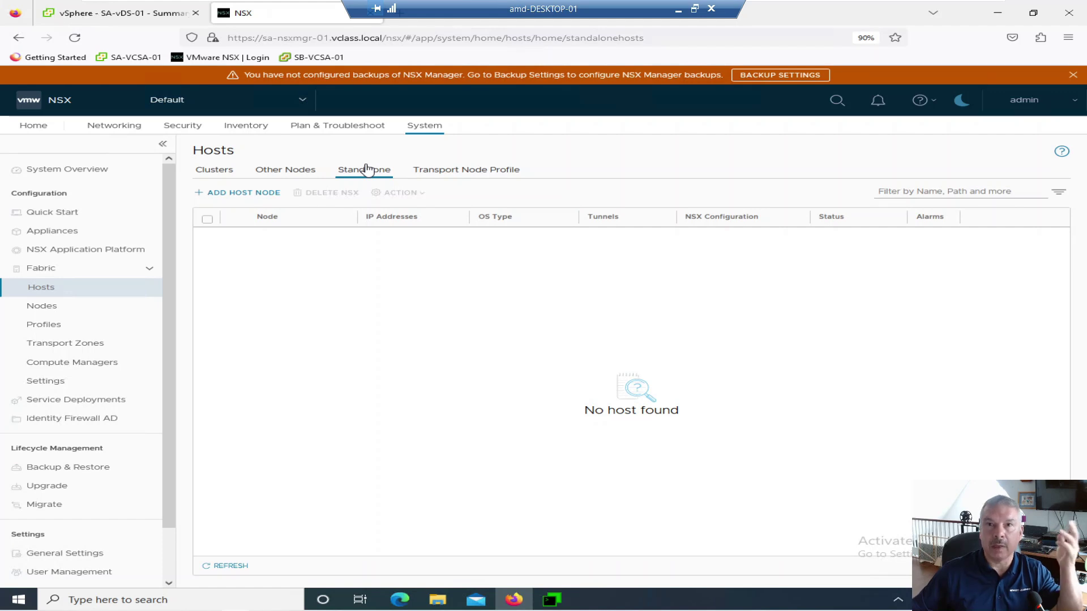
pyautogui.click(205, 173)
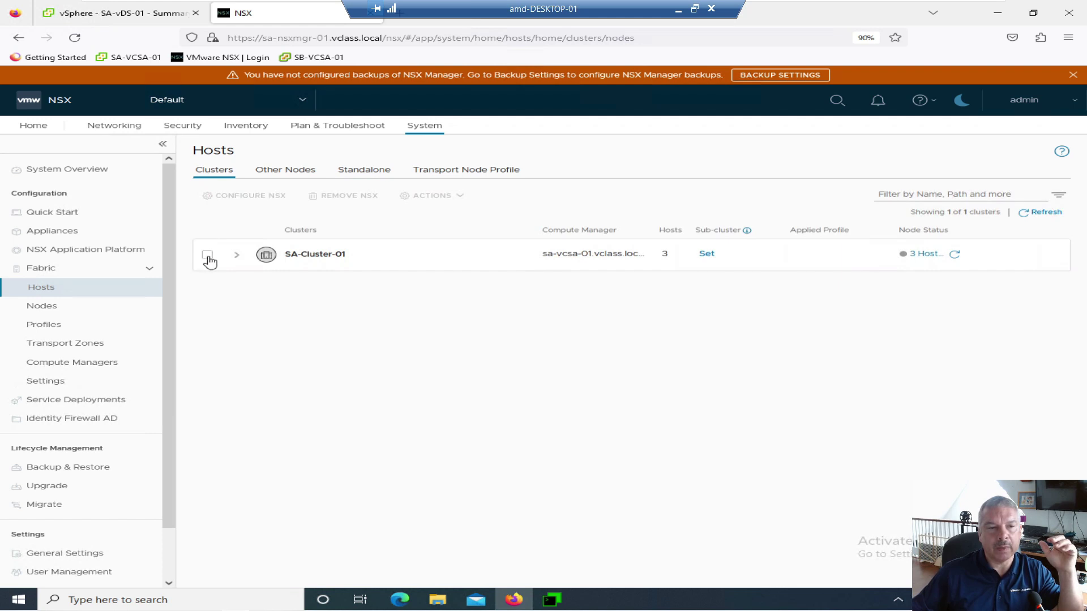
pyautogui.click(237, 258)
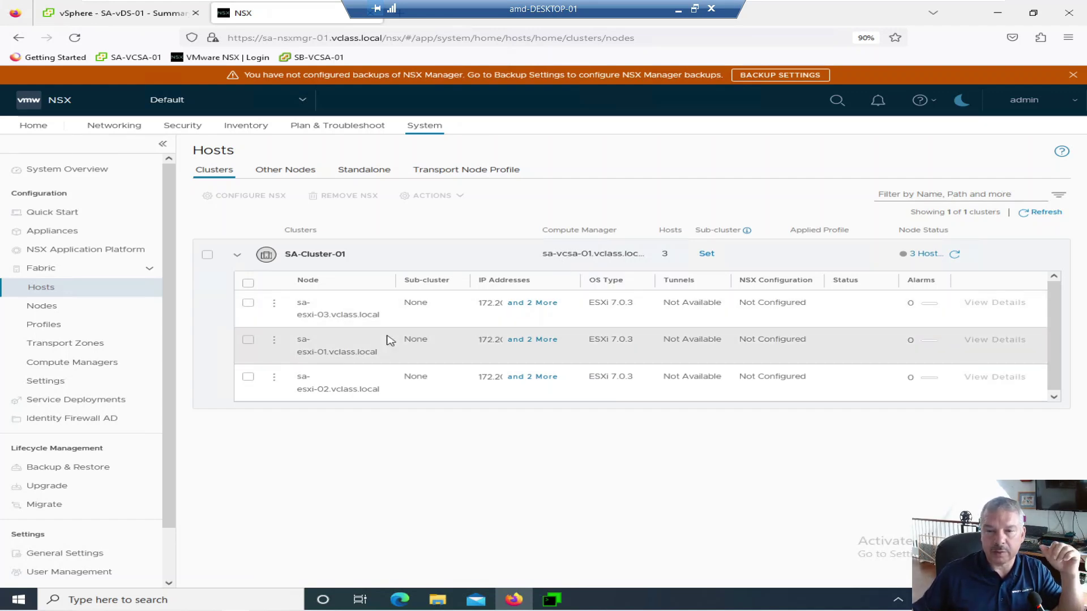
pyautogui.click(248, 341)
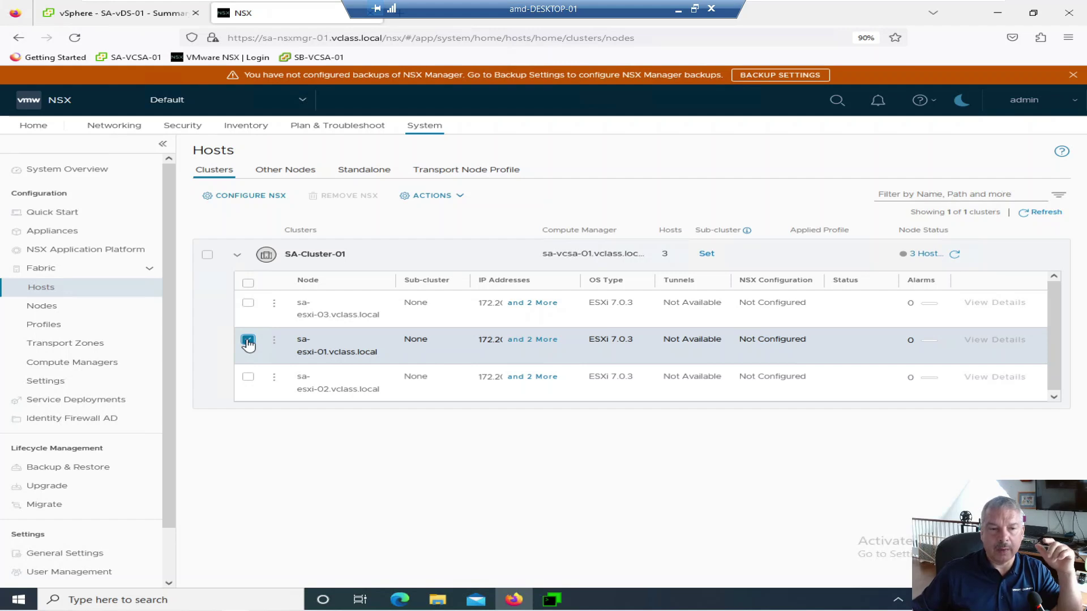
pyautogui.click(248, 341)
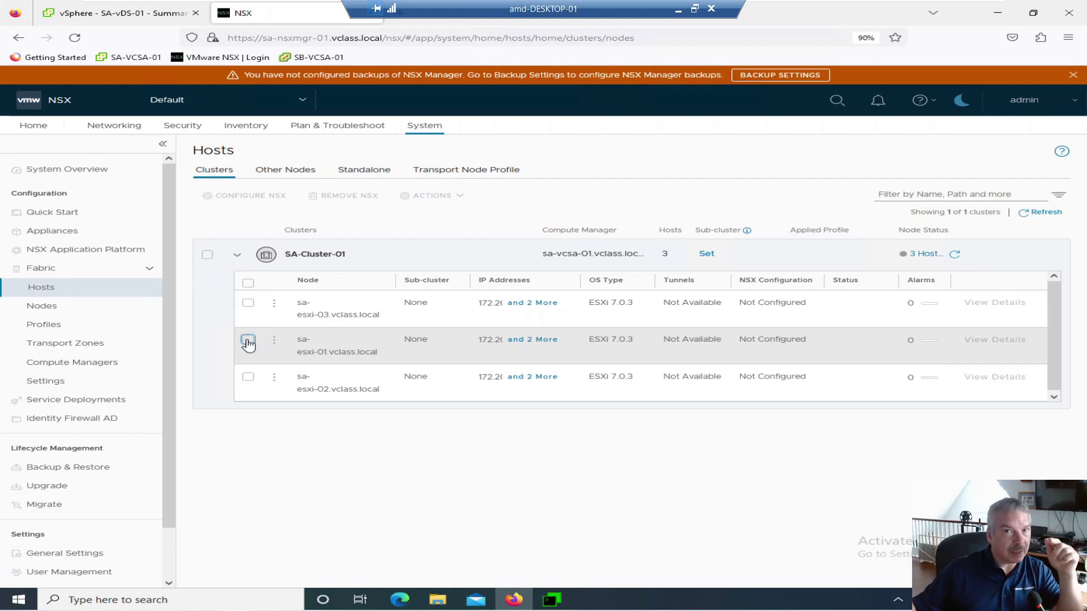
# Step: Switch to the vSphere Client and set the MTU of the distributed switch SA-vDS-01 to 1700 bytes
pyautogui.click(132, 14)
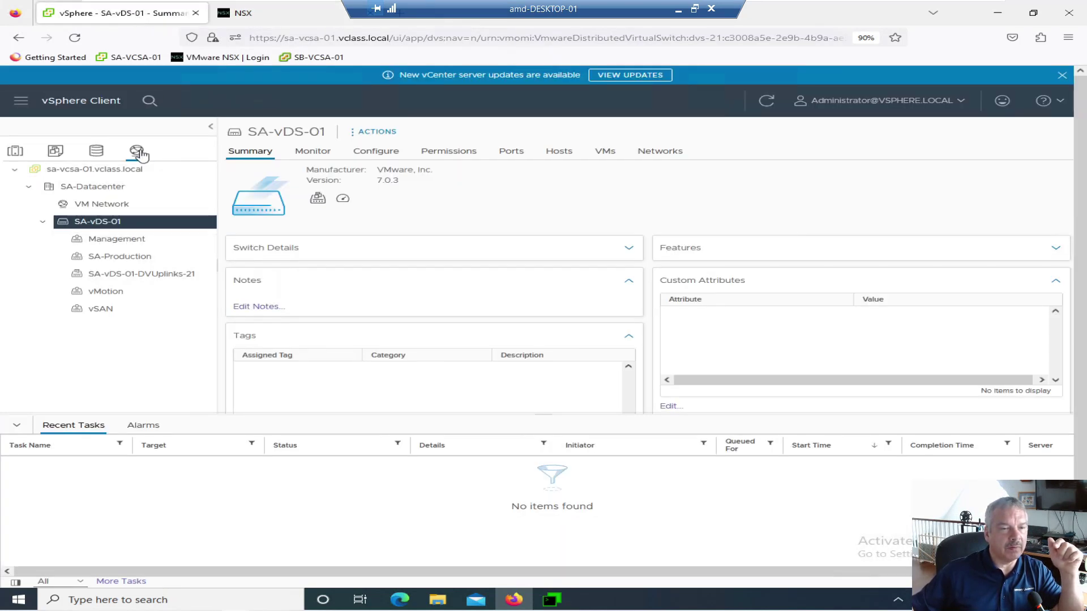
pyautogui.rightClick(111, 226)
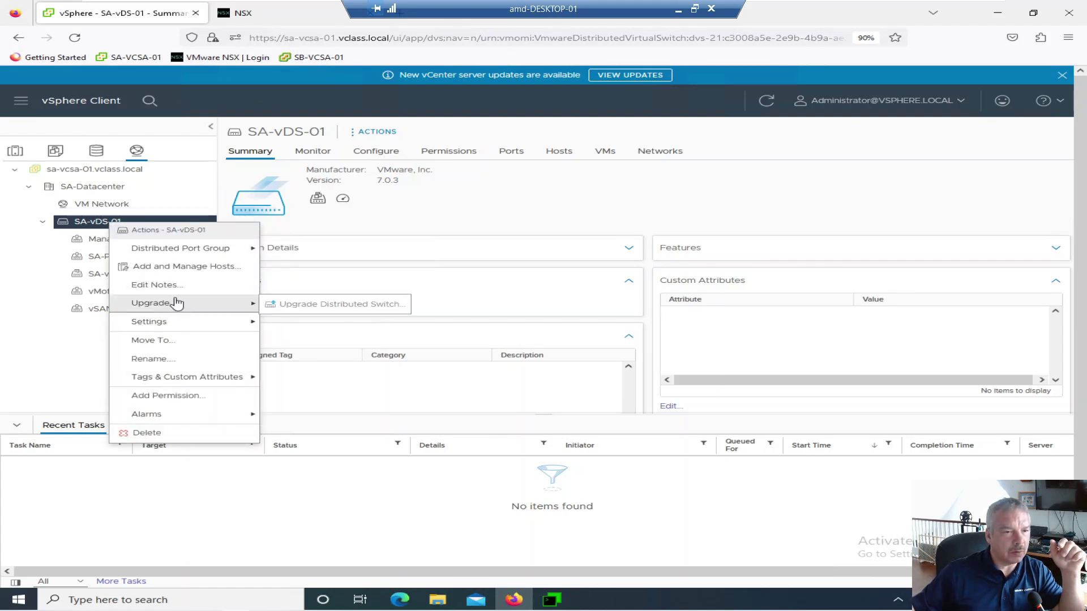
pyautogui.moveTo(179, 325)
pyautogui.click(317, 324)
pyautogui.click(433, 204)
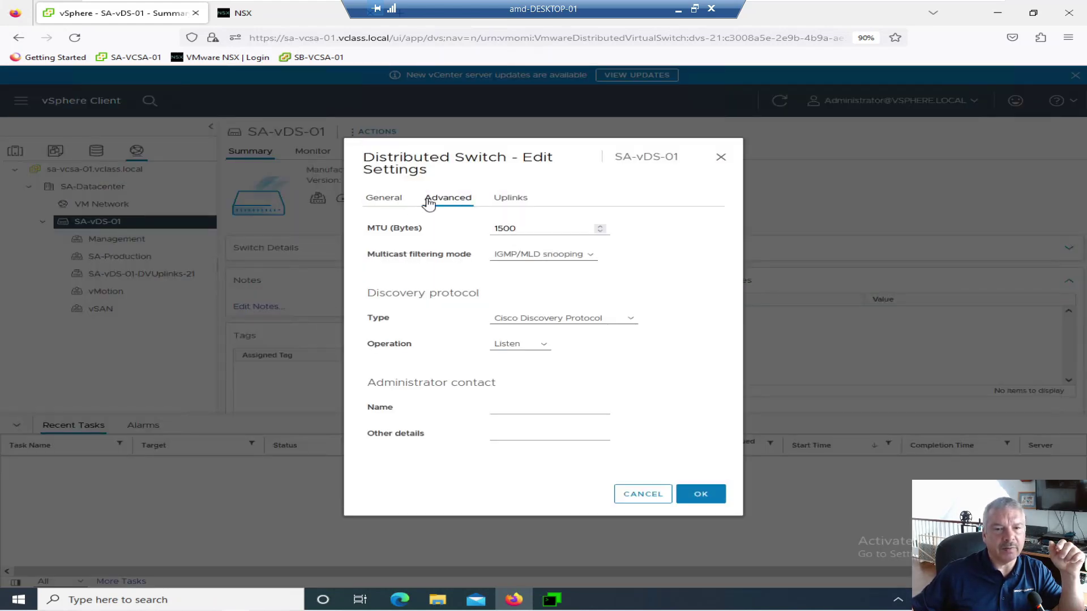
pyautogui.moveTo(528, 228); pyautogui.dragTo(462, 230)
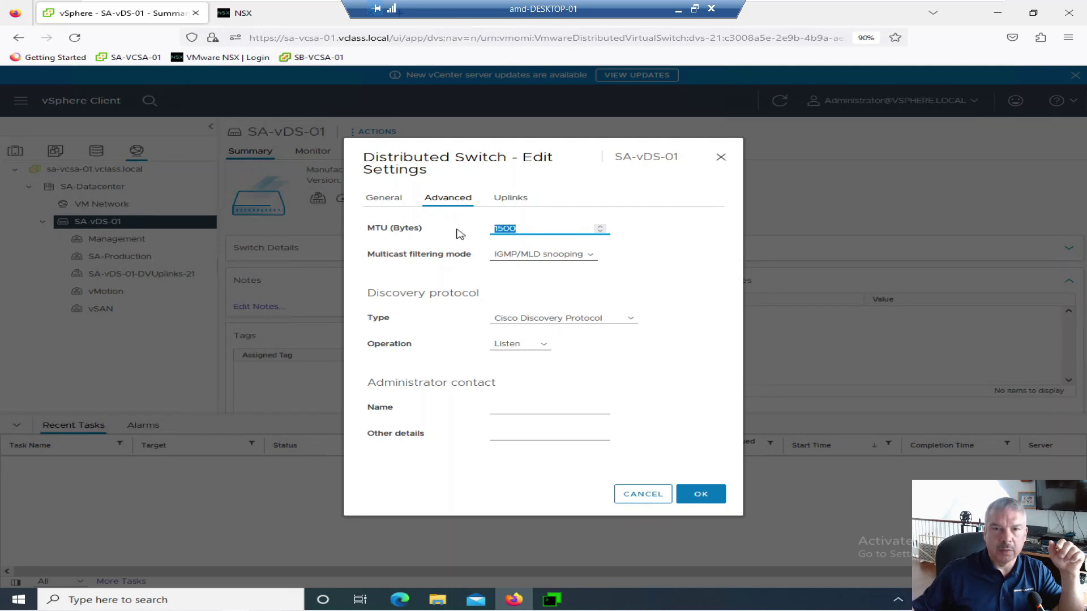
pyautogui.click(538, 226)
pyautogui.moveTo(538, 226); pyautogui.dragTo(450, 229)
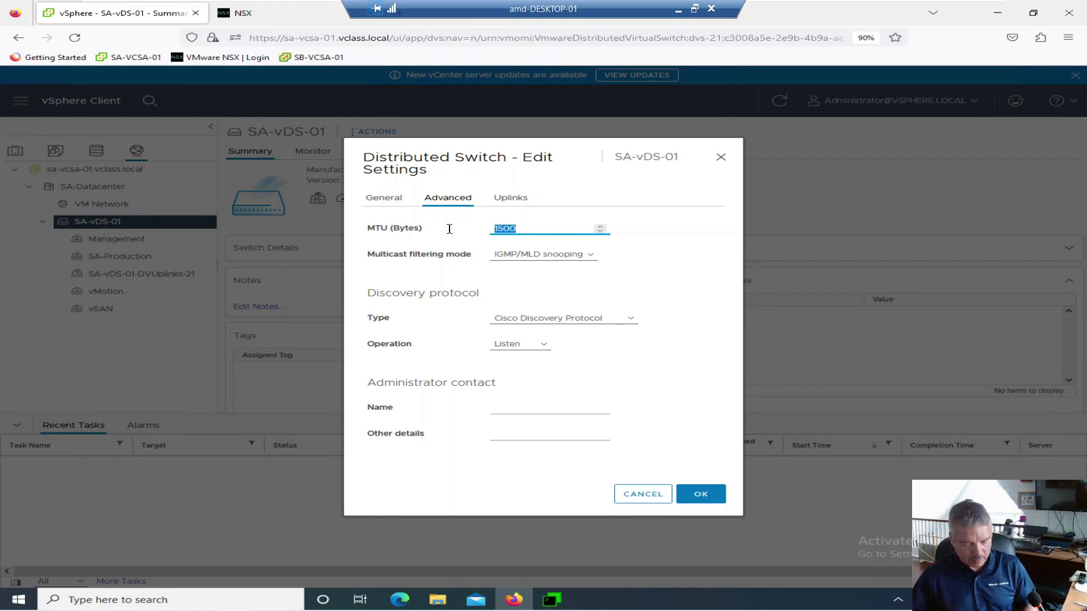
pyautogui.write('1700')
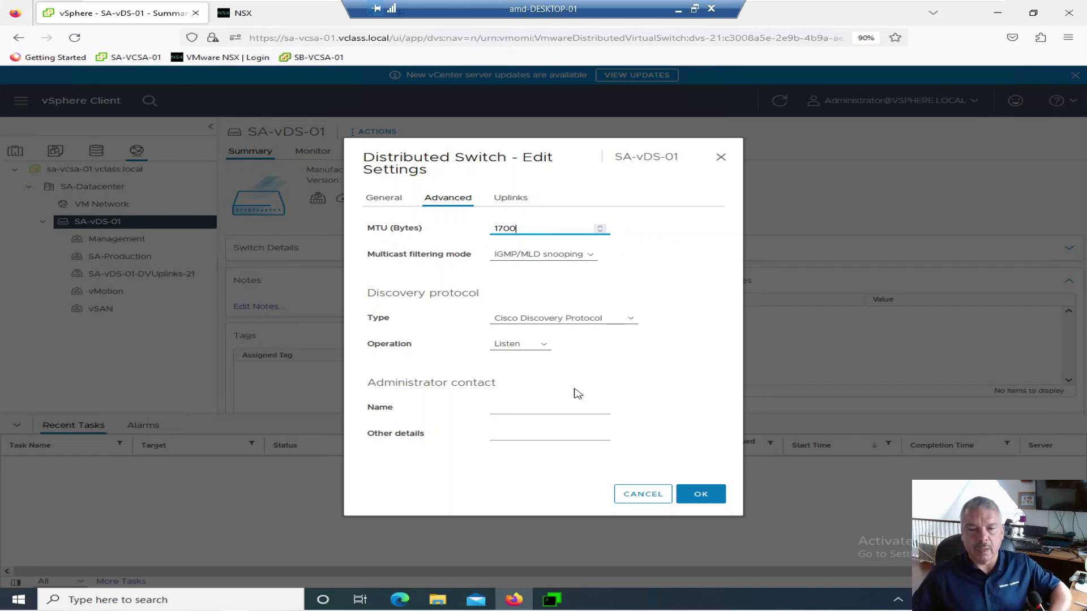
pyautogui.click(701, 495)
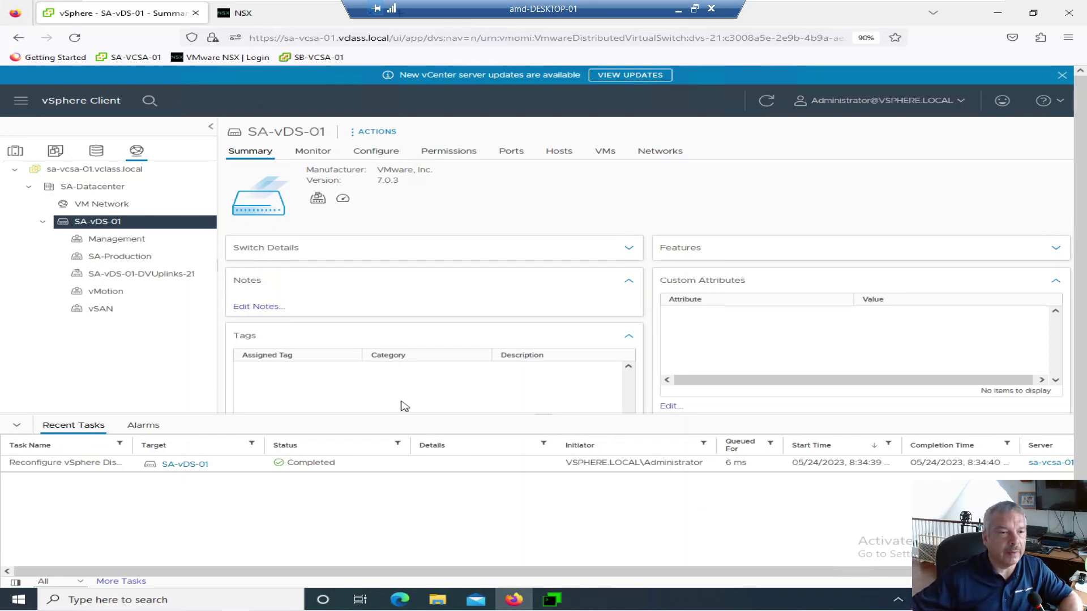
# Step: Return to NSX and start a new uplink profile, naming it with the owner's first name in possessive form plus "-Profile"
pyautogui.click(234, 16)
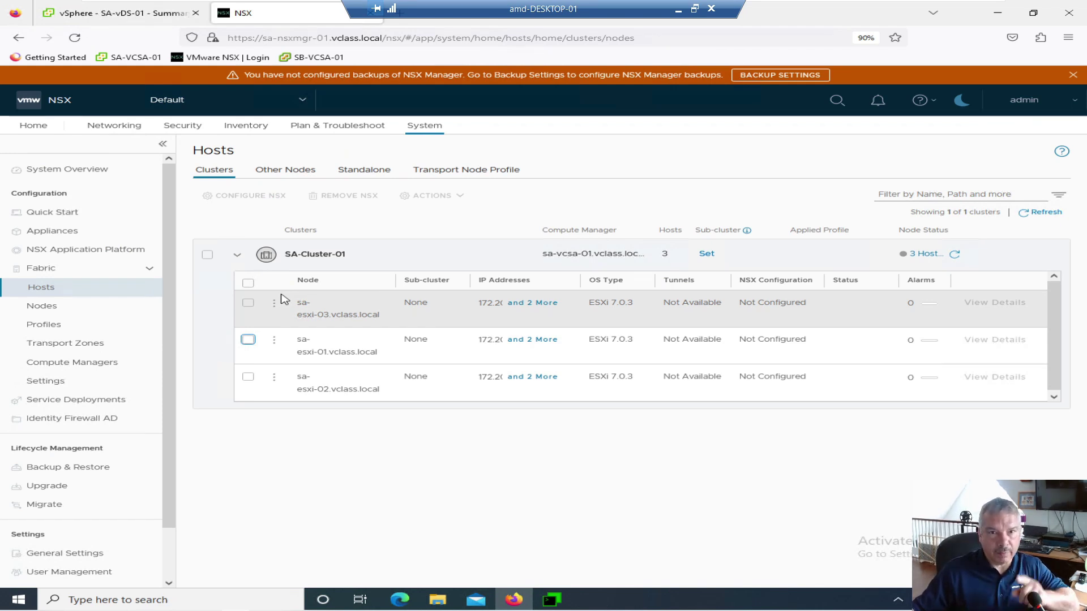
pyautogui.click(33, 325)
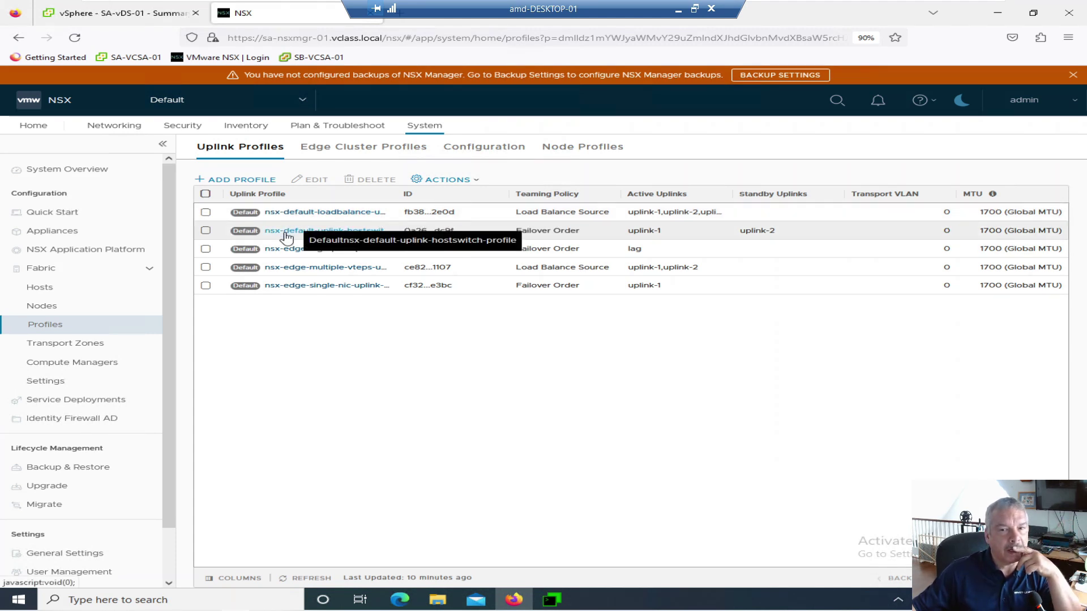
pyautogui.click(243, 180)
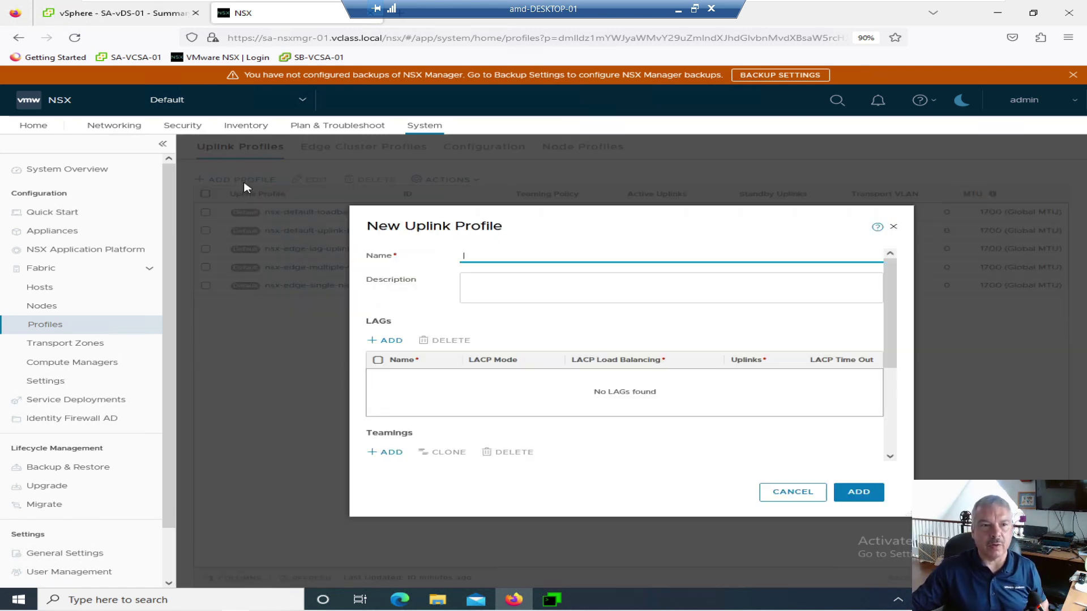
pyautogui.write('S')
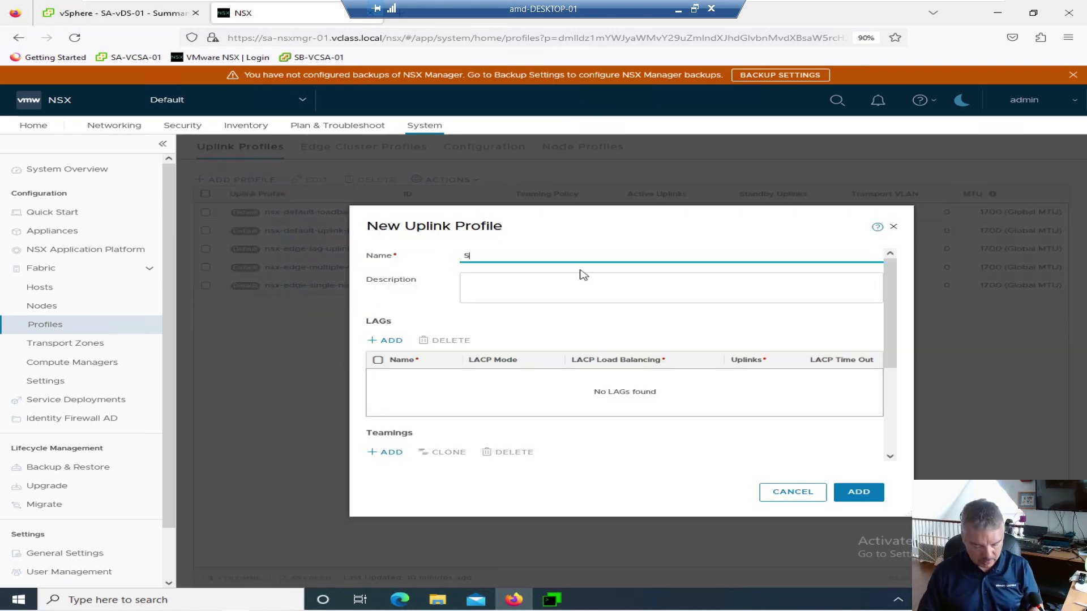
pyautogui.write('teves-Profile')
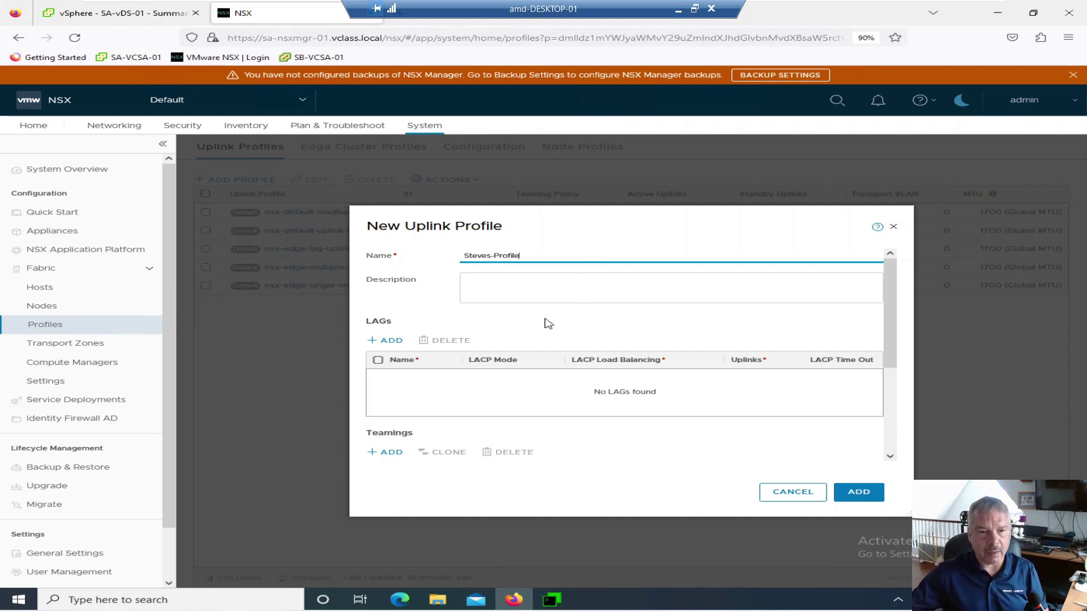
# Step: Choose Failover Order as the teaming policy for the default teaming of the new uplink profile
pyautogui.scroll(-2, 546, 320)
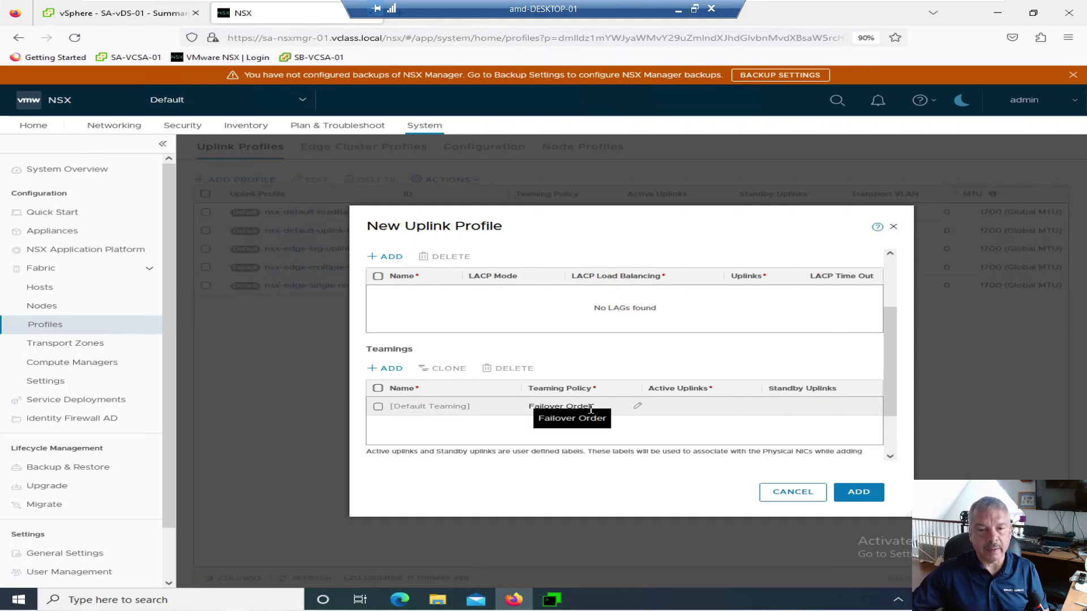
pyautogui.click(637, 406)
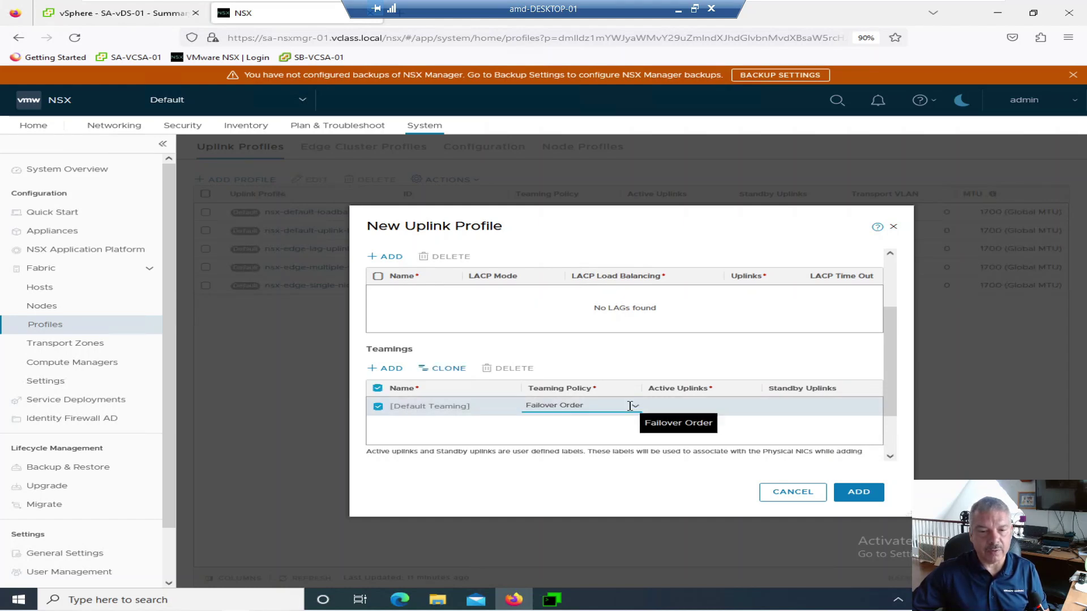
pyautogui.click(634, 408)
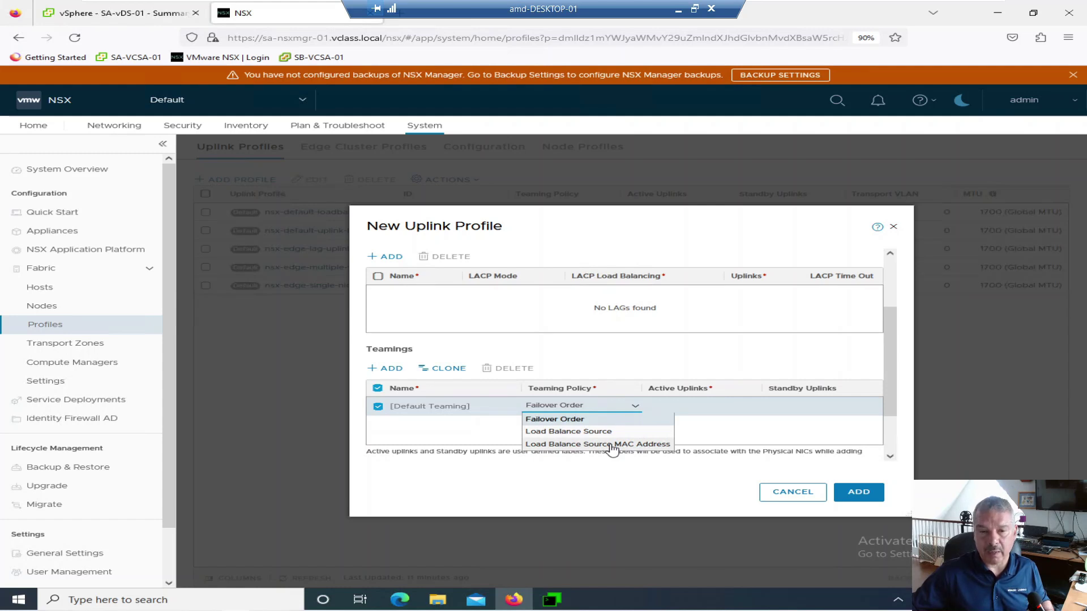
pyautogui.click(599, 419)
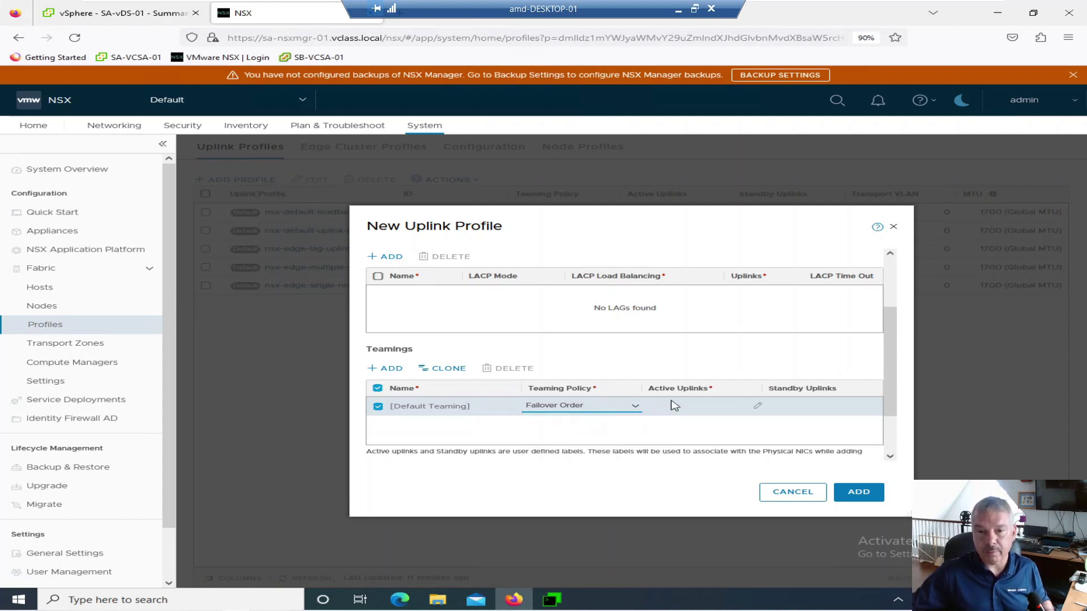
# Step: Set the default teaming's active uplink to Batman and standby uplink to Robin, and save the uplink profile
pyautogui.click(733, 407)
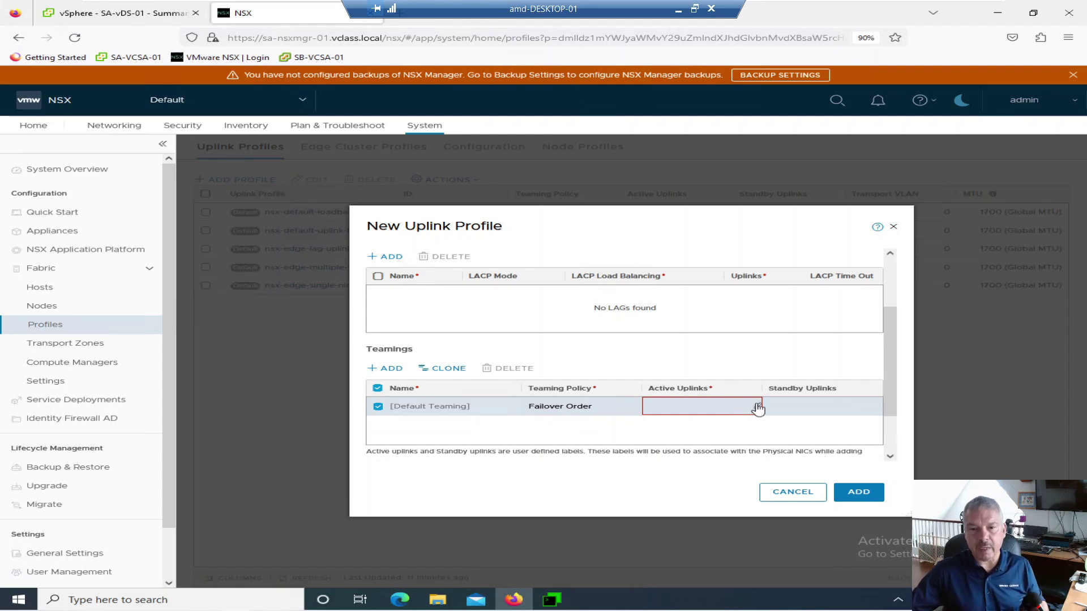
pyautogui.click(754, 407)
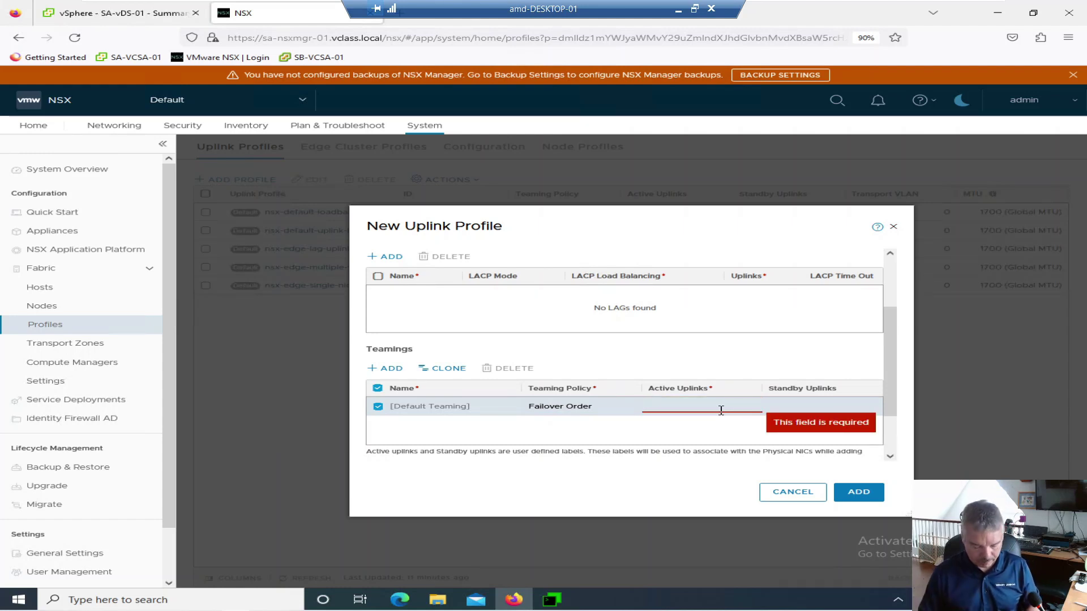
pyautogui.write('Batman')
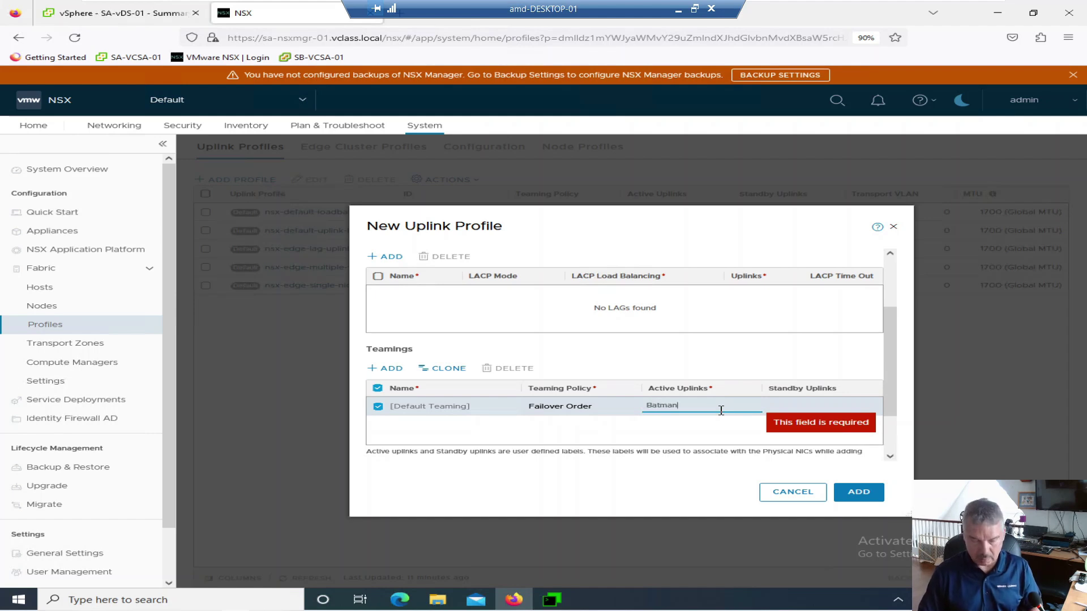
pyautogui.click(795, 406)
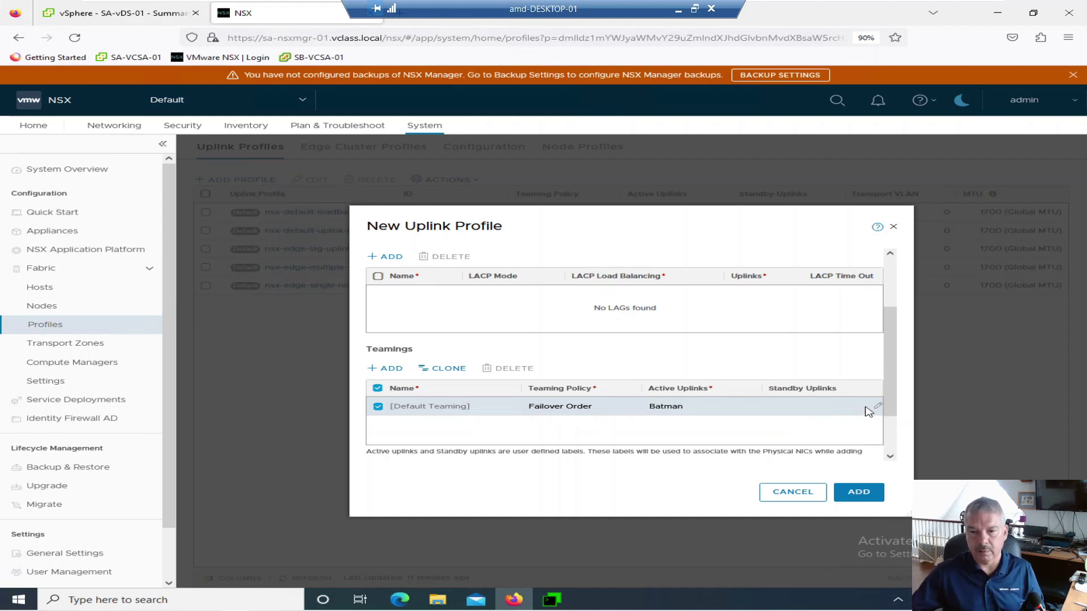
pyautogui.click(877, 406)
pyautogui.write('Robin')
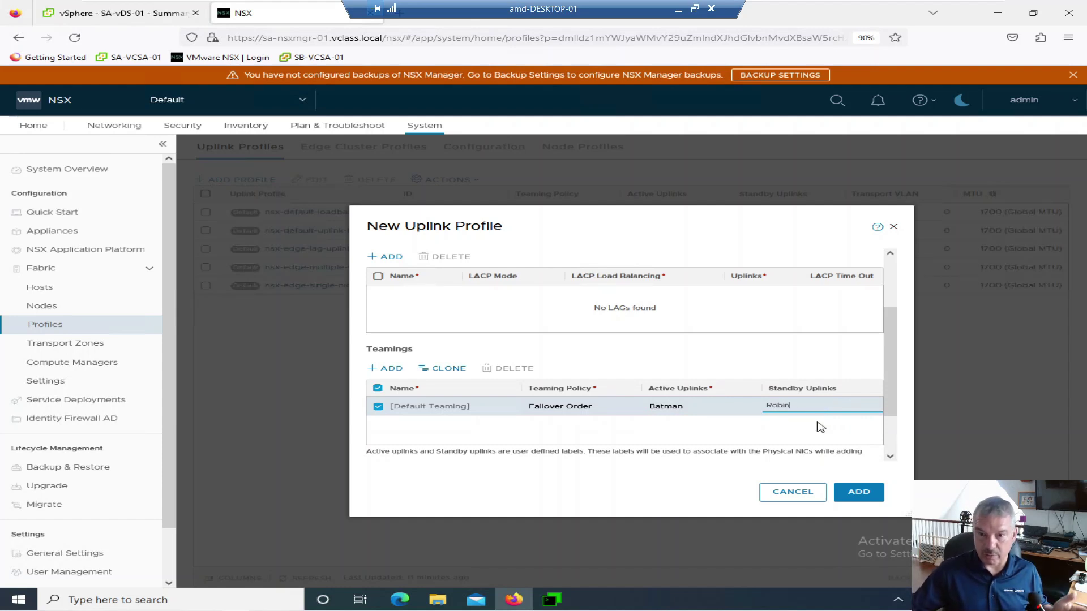
pyautogui.click(860, 492)
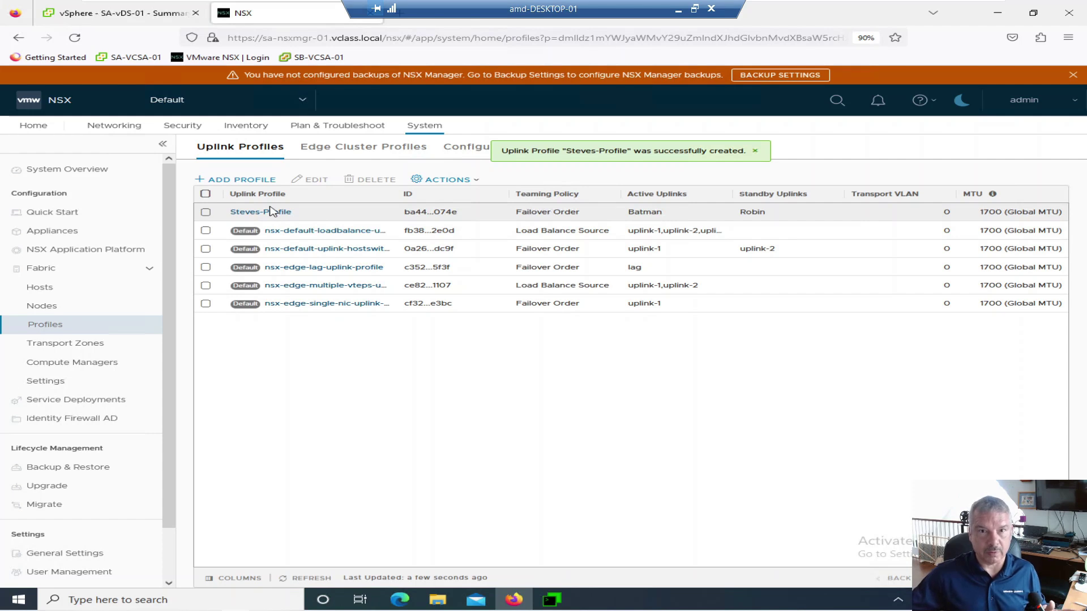
# Step: Start another uplink profile named with the owner's first name in possessive form plus "-LACP", and add a LAG named LAG
pyautogui.click(246, 181)
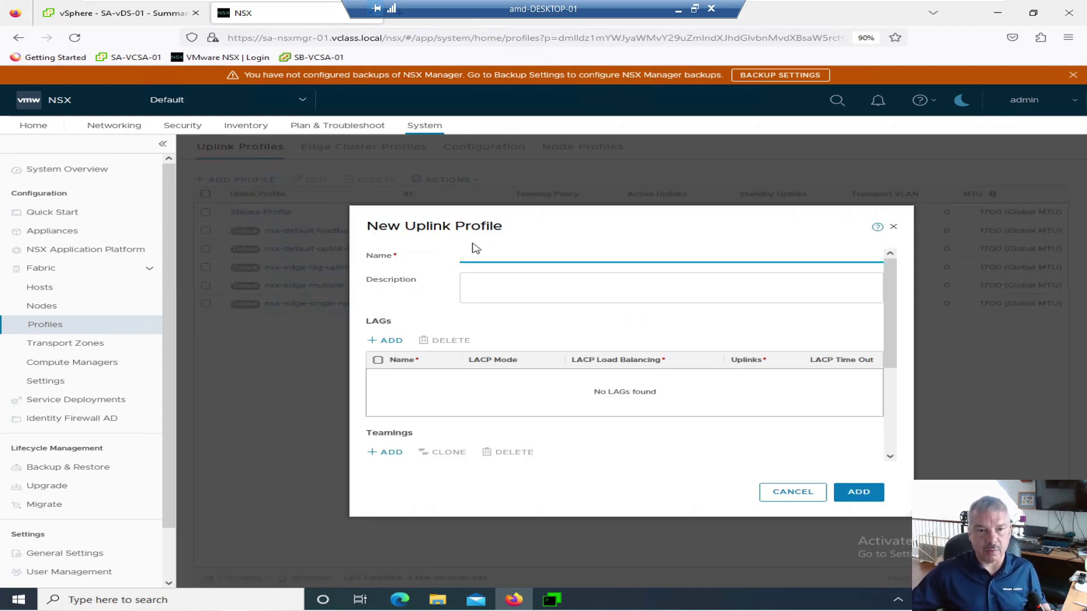
pyautogui.write('Steves-LACP')
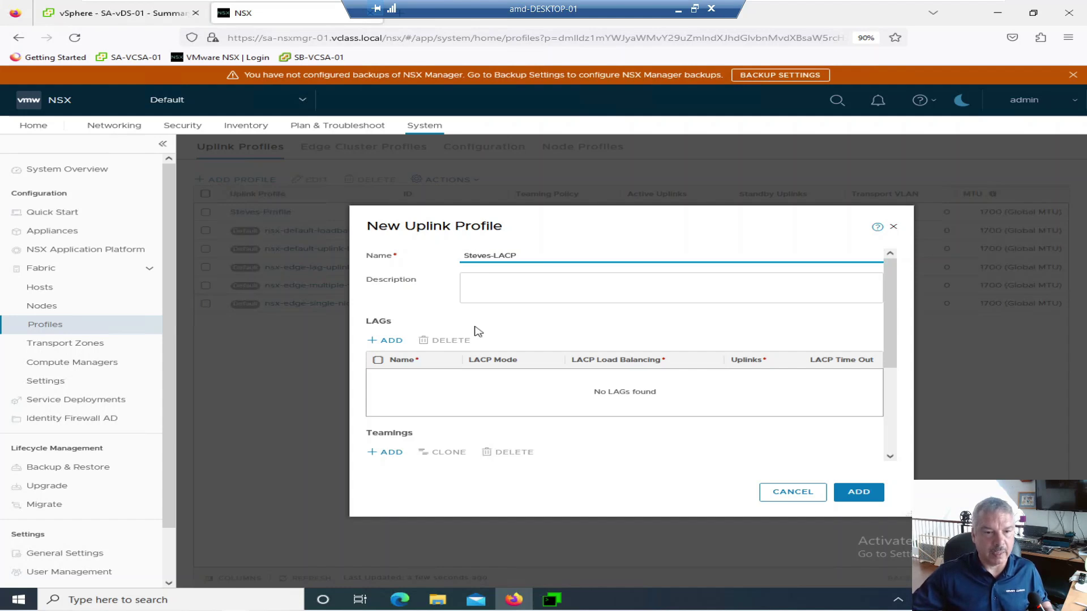
pyautogui.click(390, 340)
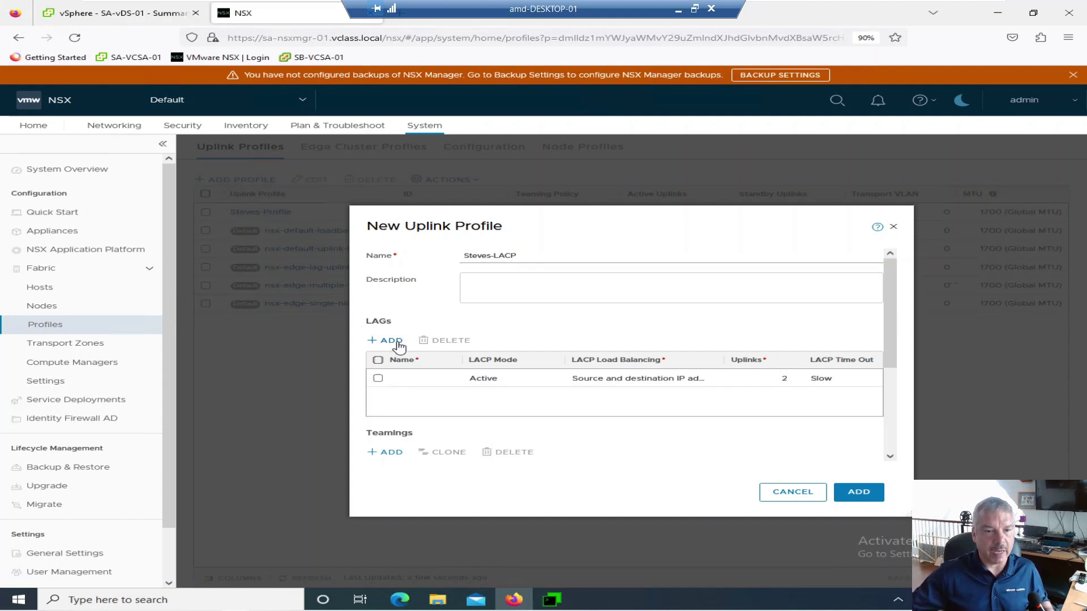
pyautogui.click(443, 379)
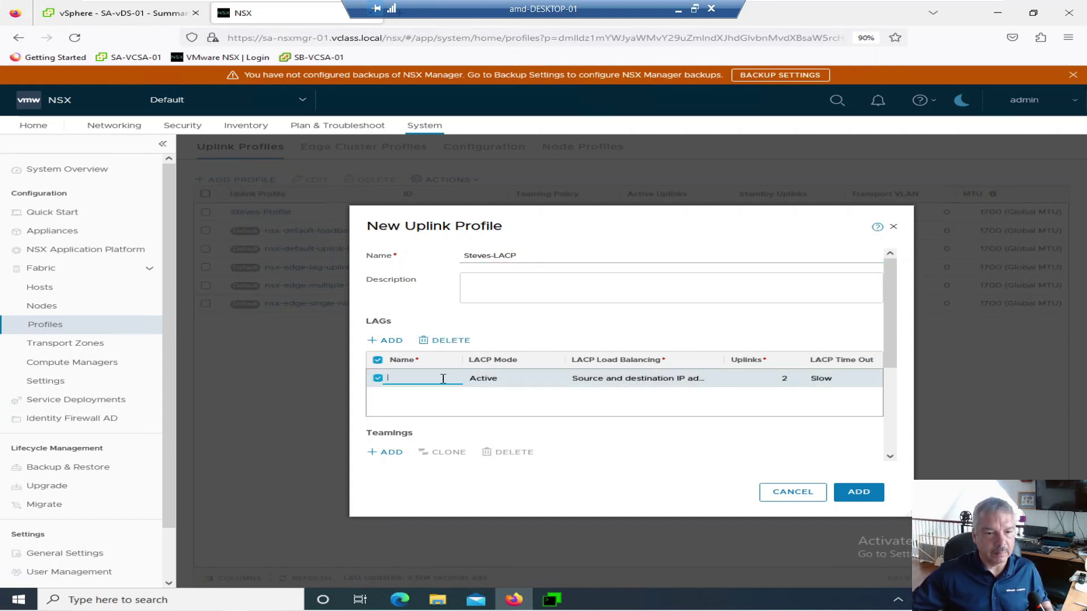
pyautogui.write('LAG')
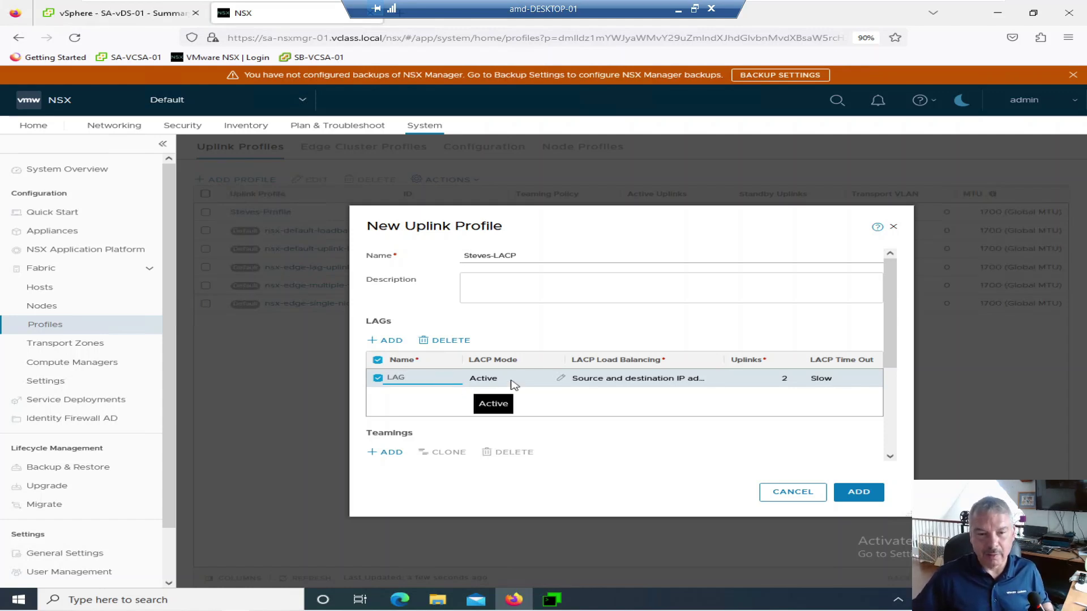
# Step: Review the available LACP modes and LACP load balancing options for the LAG
pyautogui.click(557, 382)
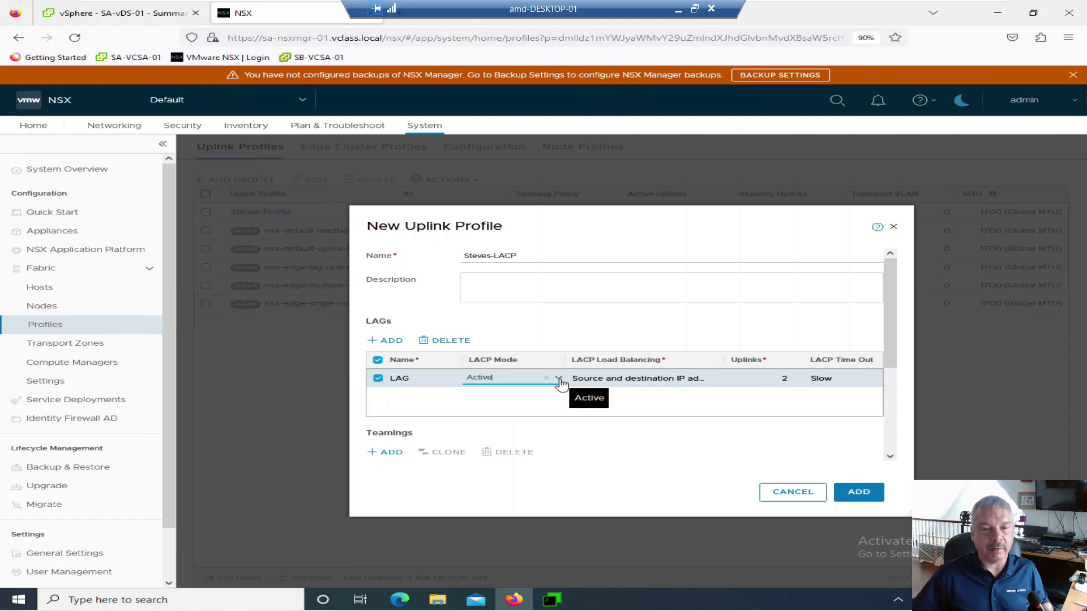
pyautogui.click(558, 379)
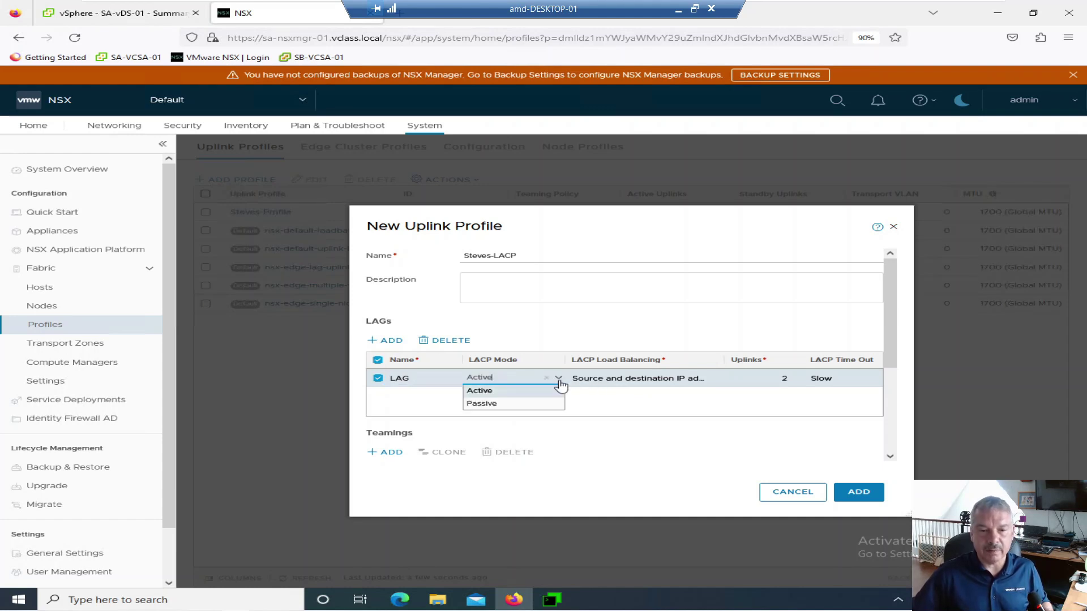
pyautogui.click(559, 382)
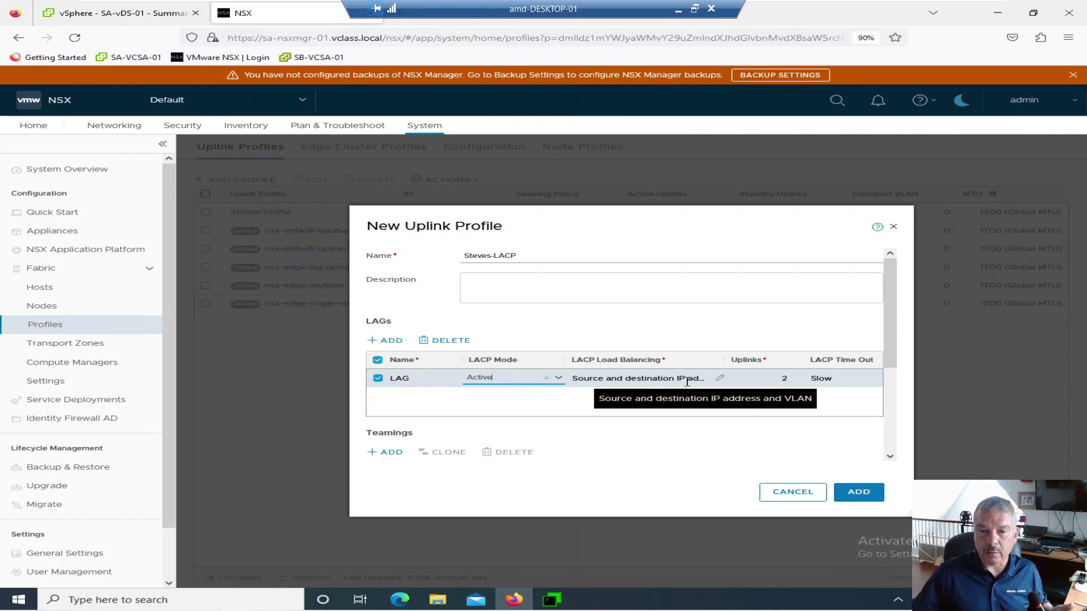
pyautogui.click(720, 378)
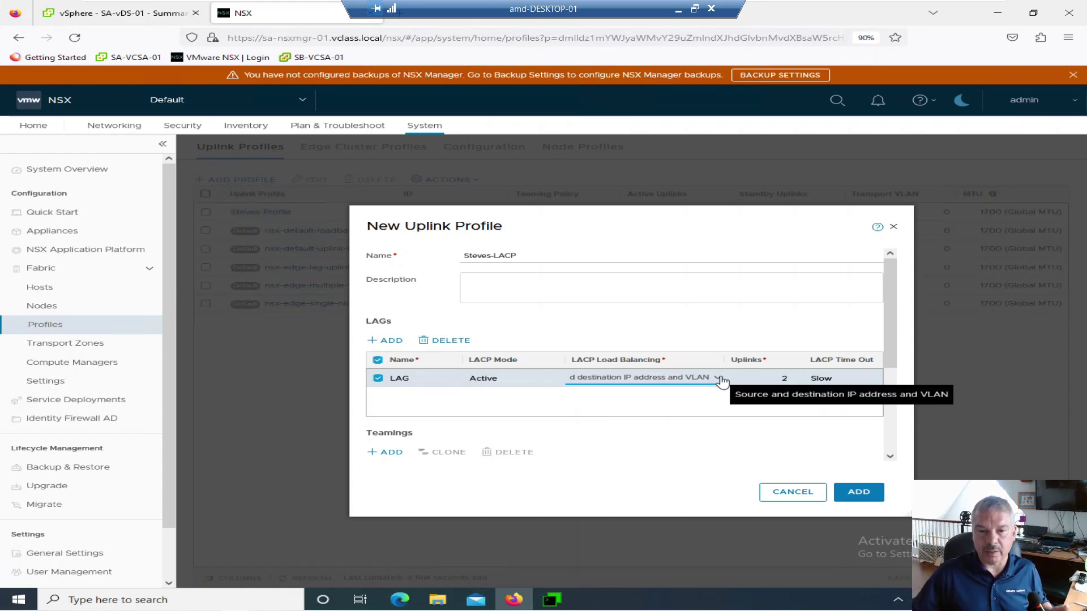
pyautogui.click(718, 378)
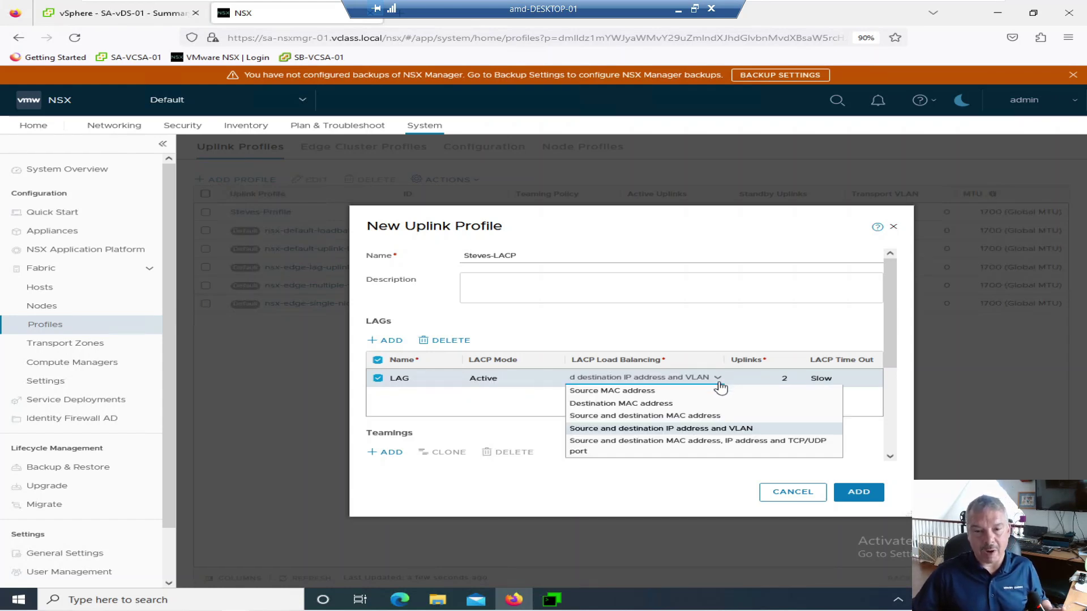
pyautogui.click(687, 336)
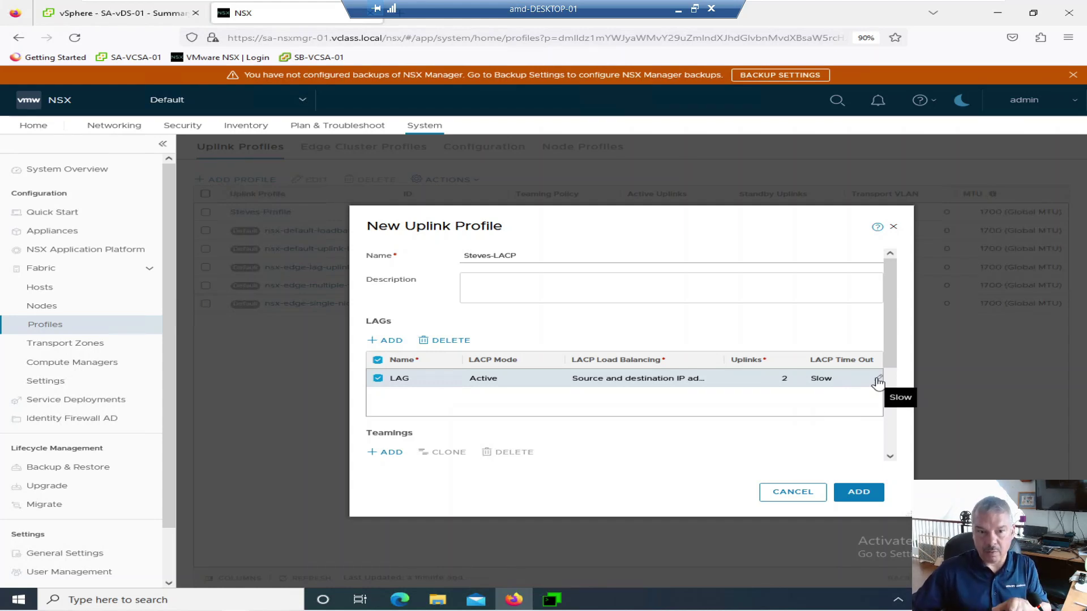
# Step: Set the LACP profile's default teaming to active uplink U1 and standby uplink U2, and save the profile
pyautogui.scroll(-2, 878, 383)
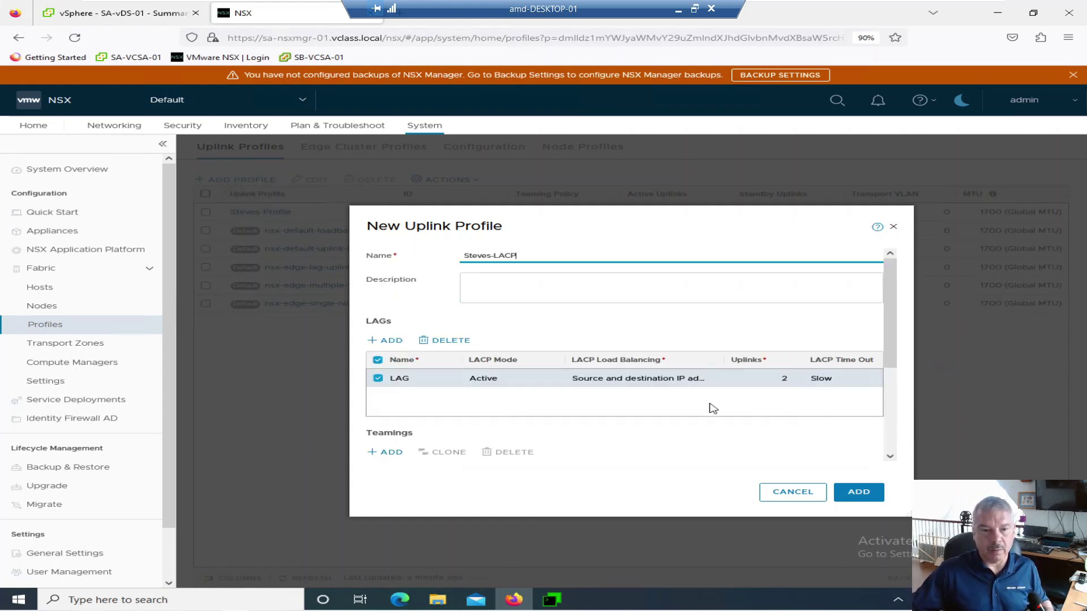
pyautogui.scroll(2, 544, 390)
pyautogui.scroll(-4, 539, 389)
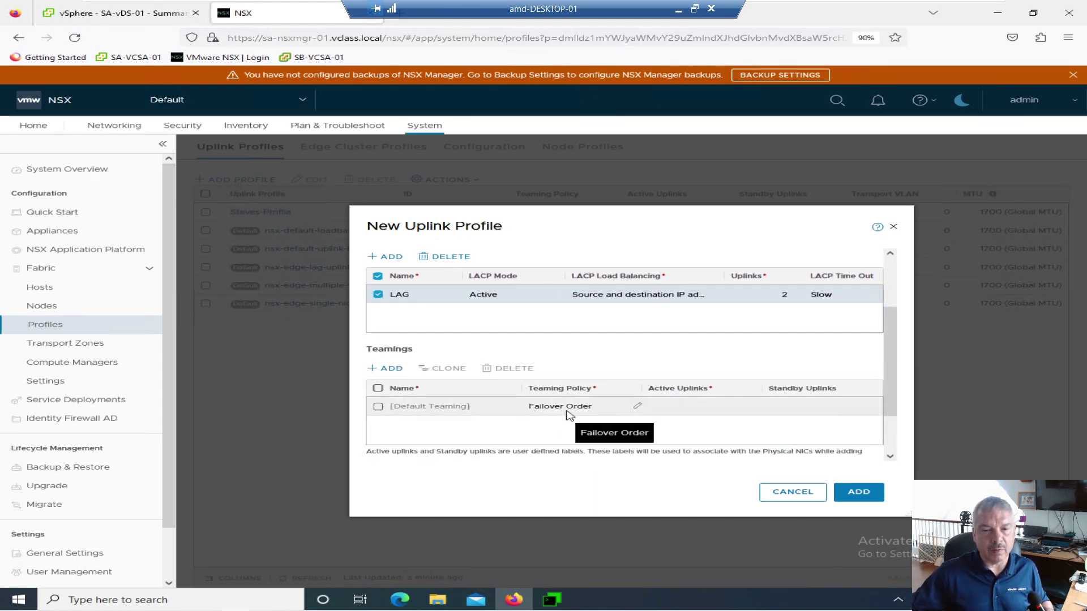
pyautogui.click(757, 409)
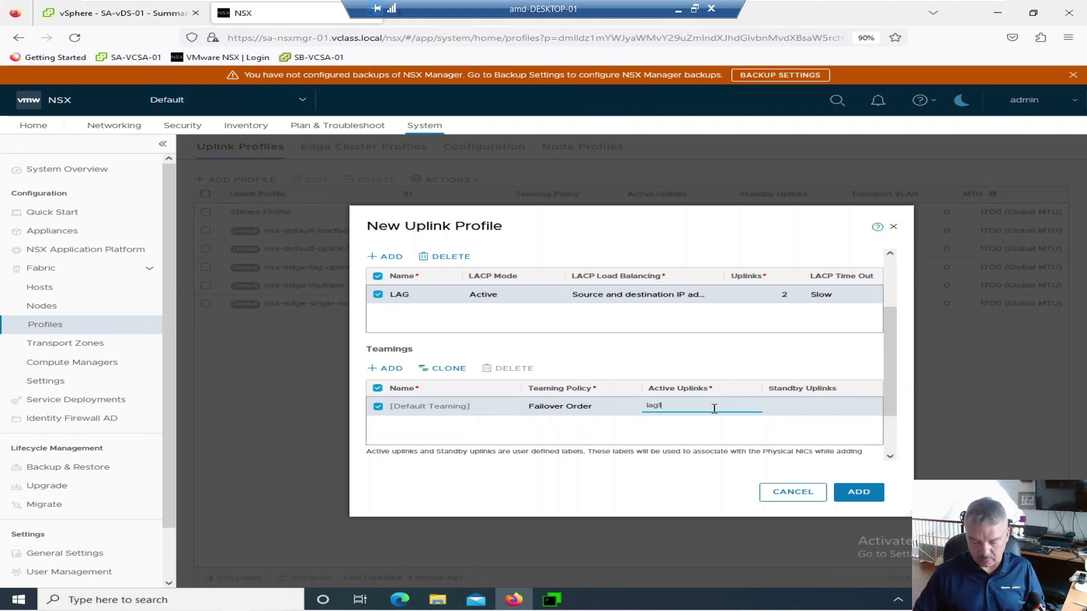
pyautogui.press('BackSpace')
pyautogui.press('BackSpace')
pyautogui.press('BackSpace')
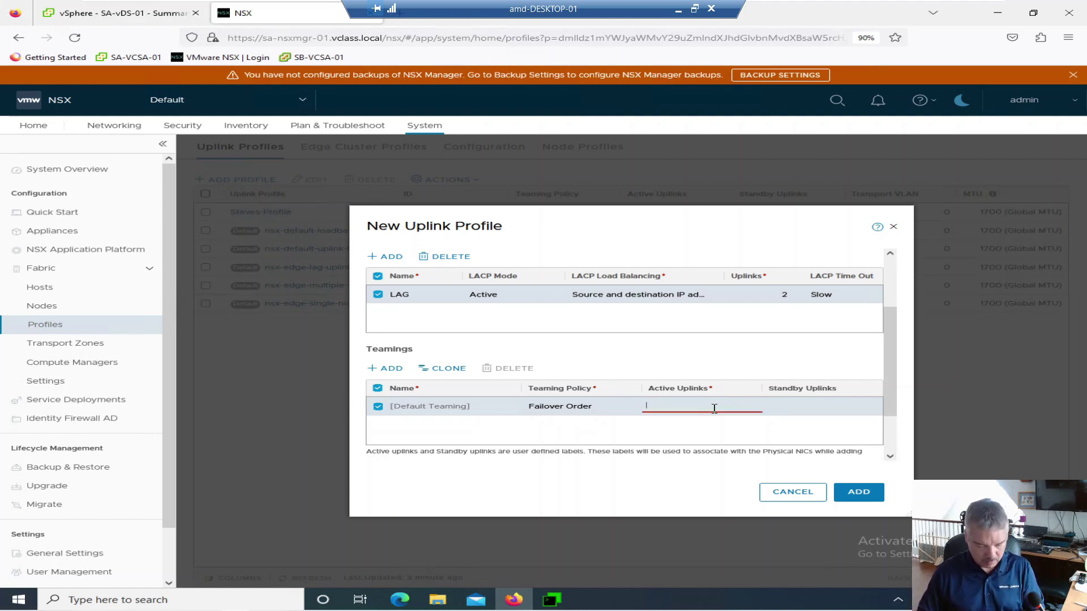
pyautogui.write('U1')
pyautogui.click(874, 406)
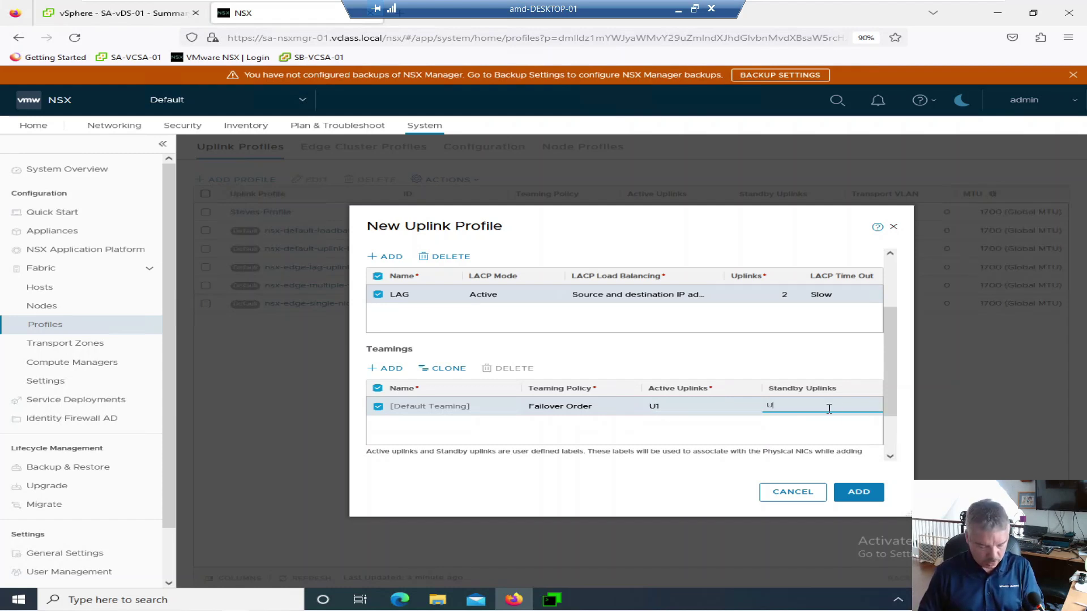
pyautogui.click(857, 492)
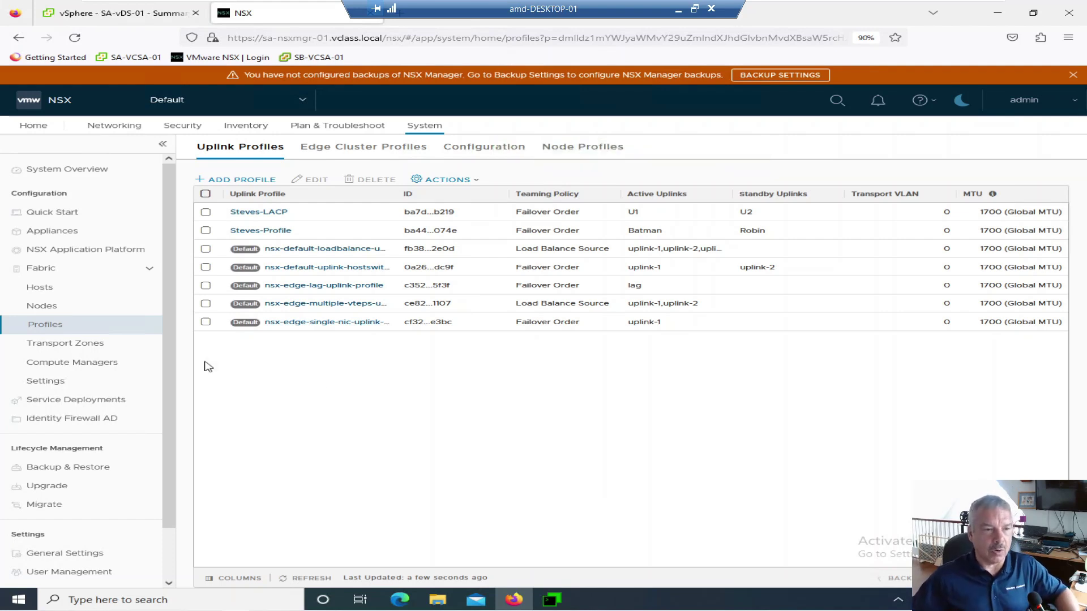
# Step: Start the NSX configuration of host sa-esxi-03.vclass.local in SA-Cluster-01 and proceed to preparing the host
pyautogui.click(34, 290)
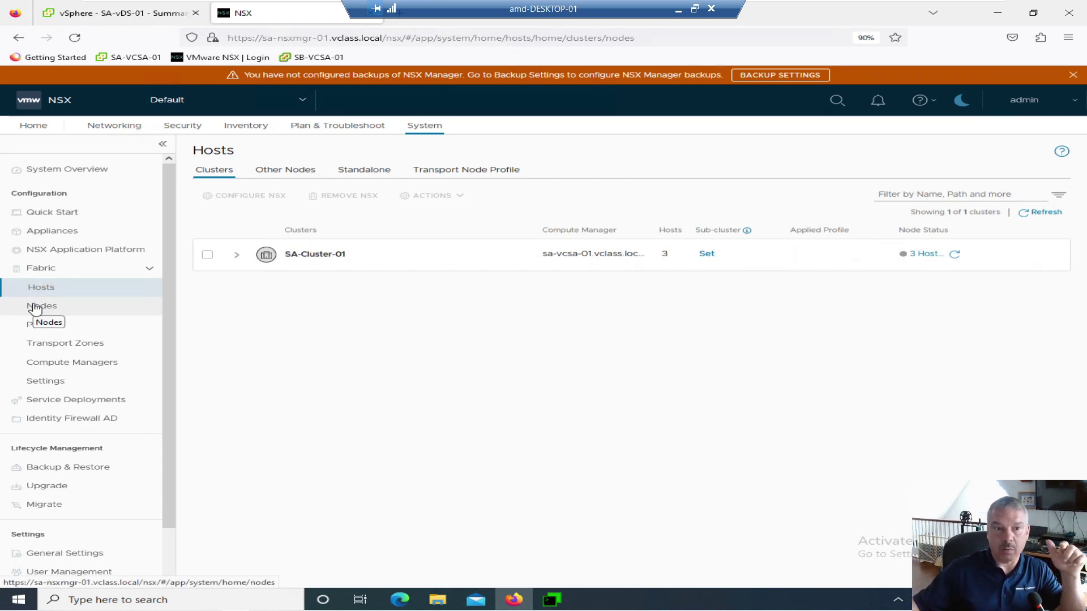
pyautogui.click(237, 256)
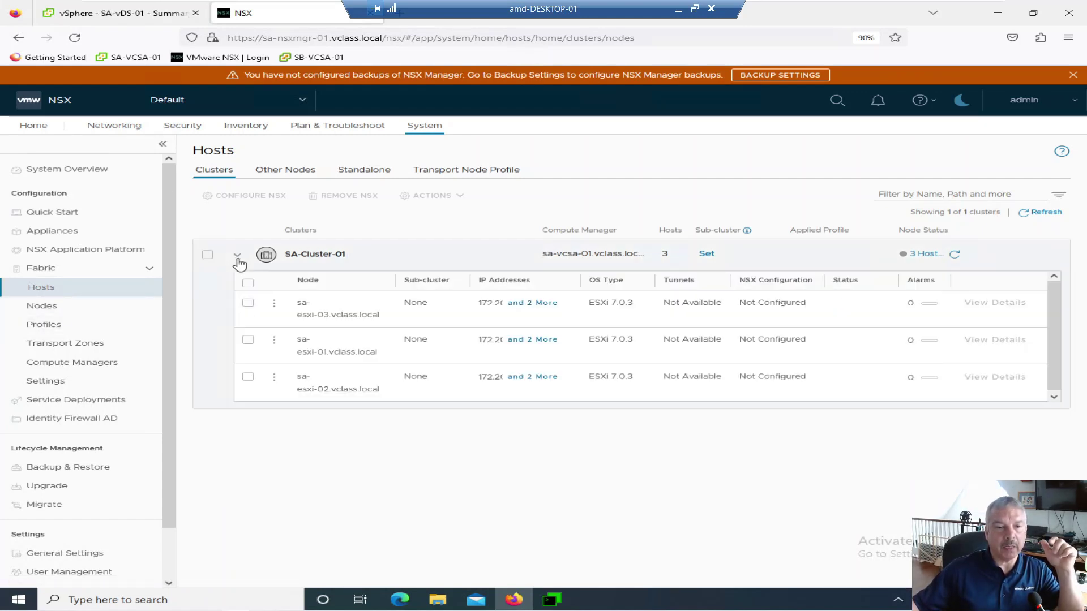
pyautogui.click(247, 304)
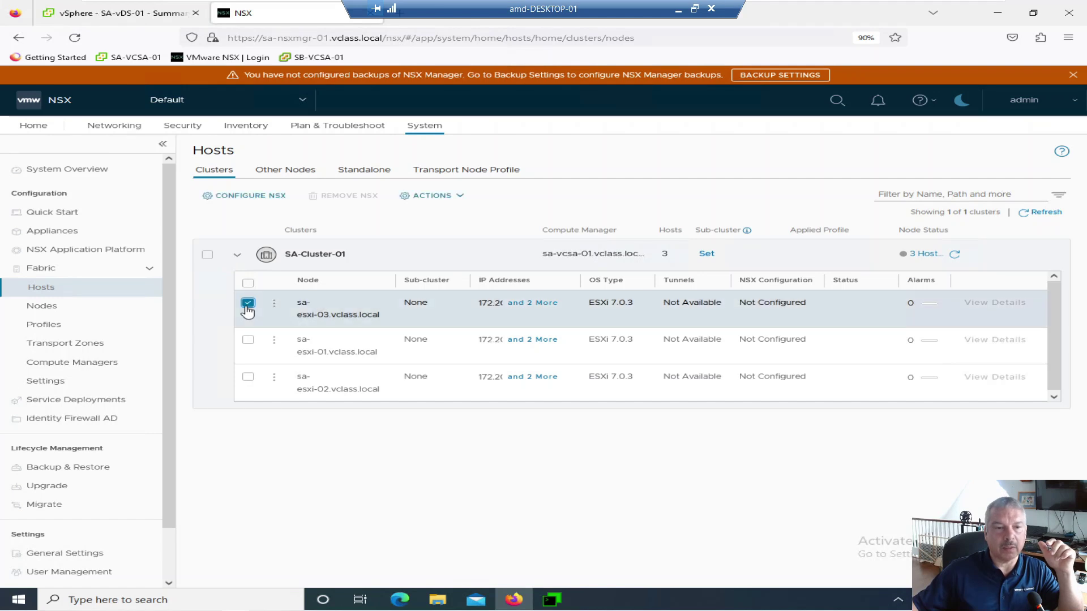
pyautogui.click(264, 197)
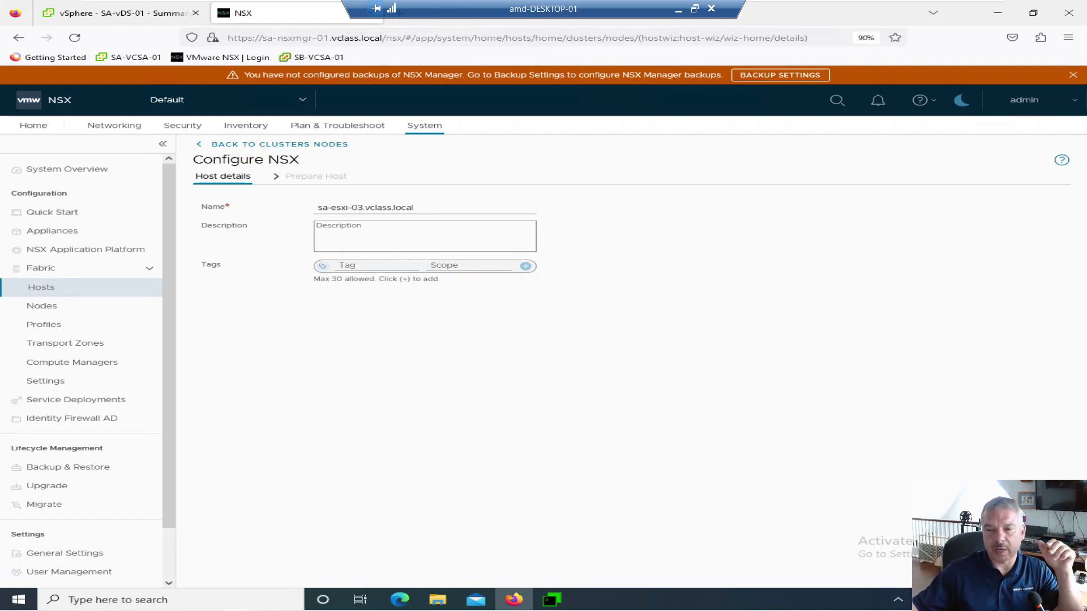
pyautogui.click(1048, 569)
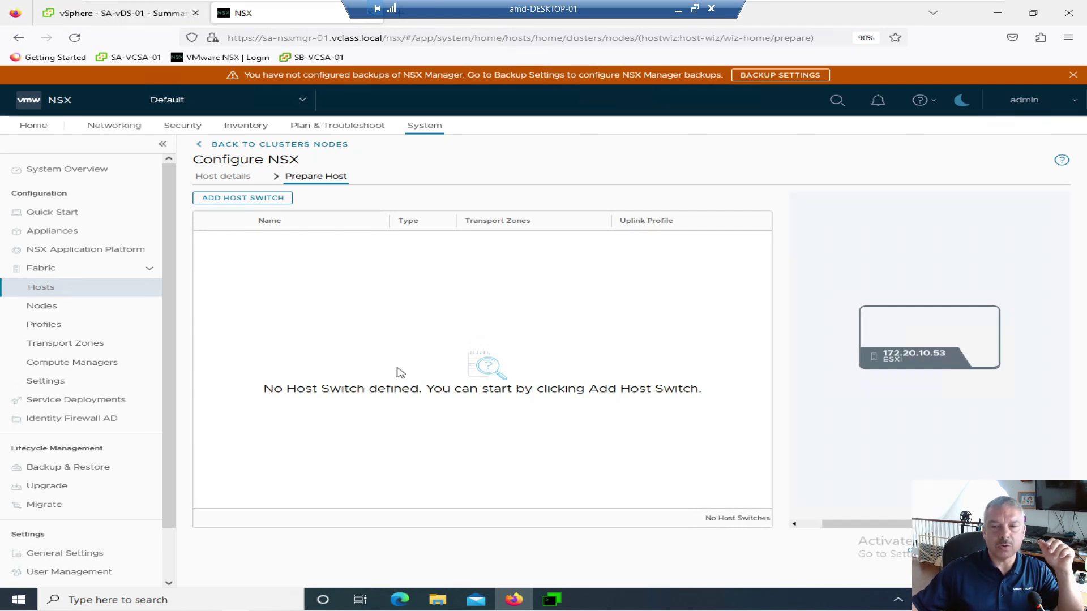
# Step: Add a host switch to the host and select SA-vDS-01 as its VDS
pyautogui.click(223, 203)
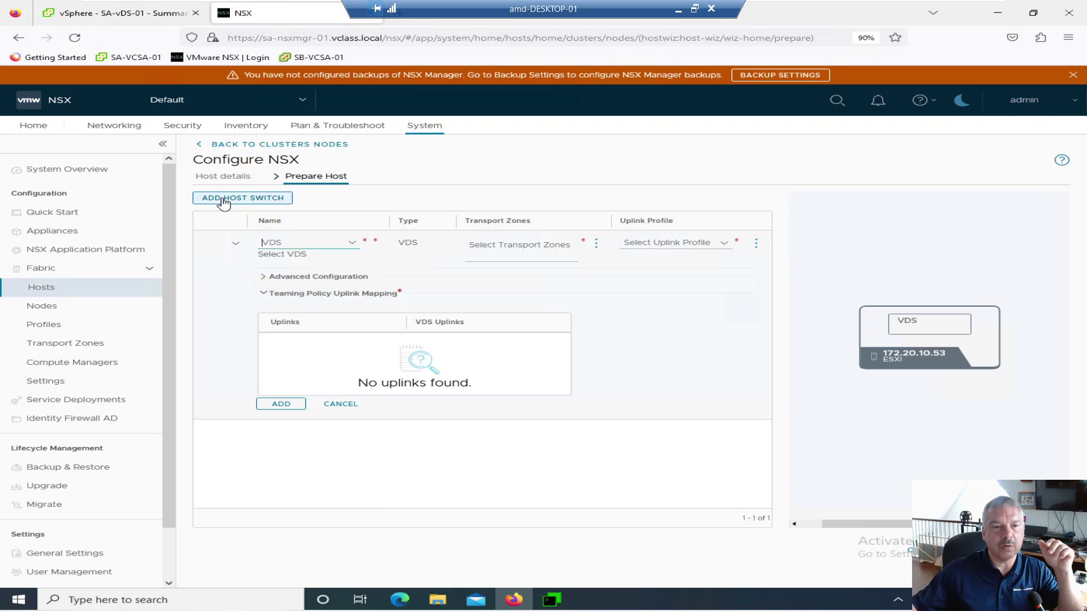
pyautogui.click(350, 245)
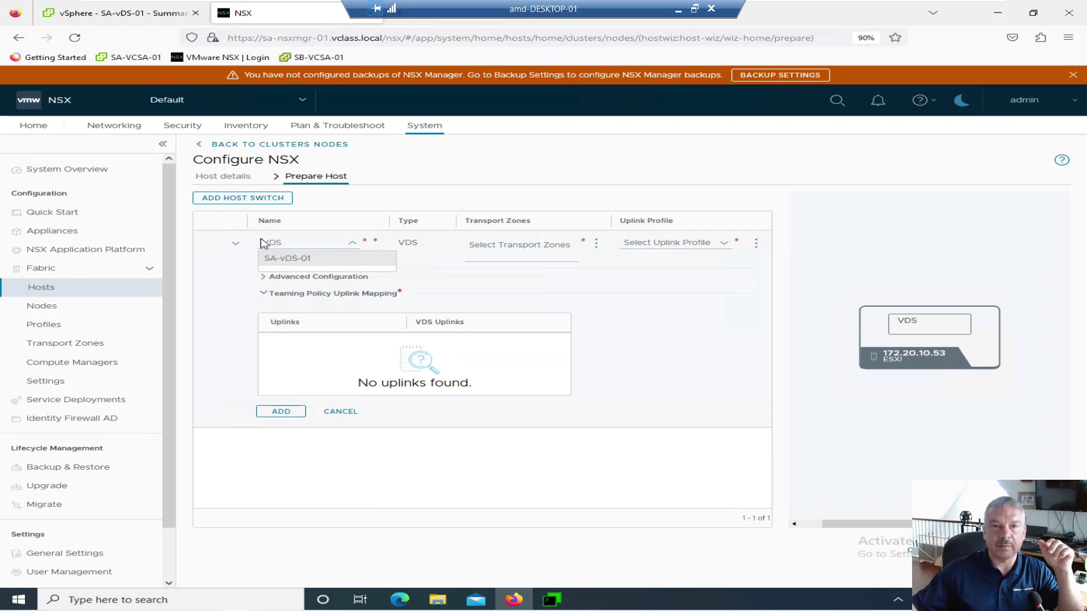
pyautogui.click(324, 261)
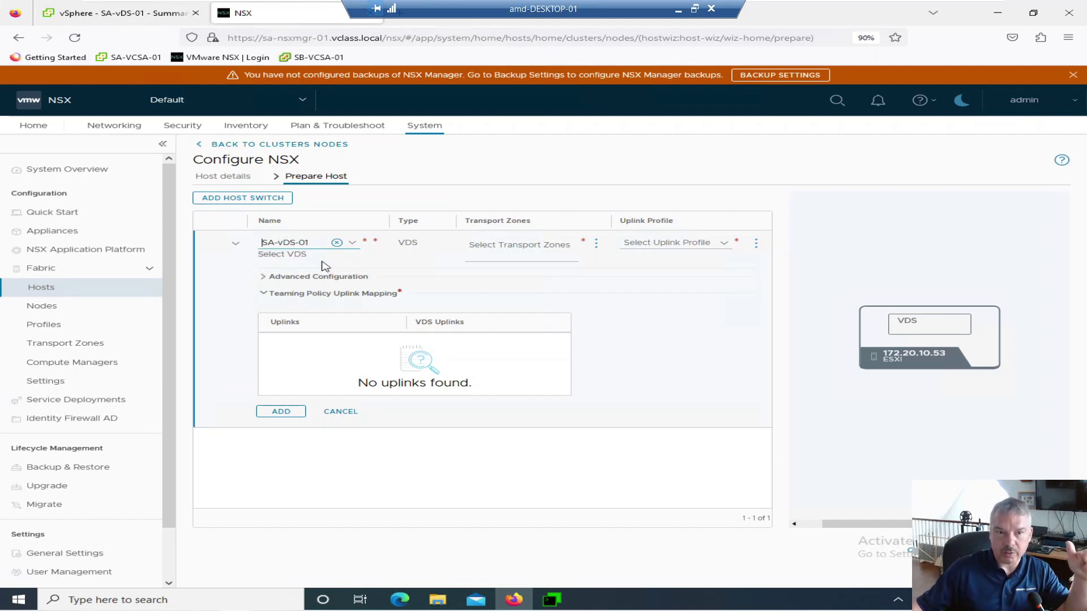
# Step: Assign the Prod-Overlay-TZ transport zone and the nsx-default-uplink-hostswitch-profile uplink profile to the SA-vDS-01 host switch
pyautogui.click(547, 250)
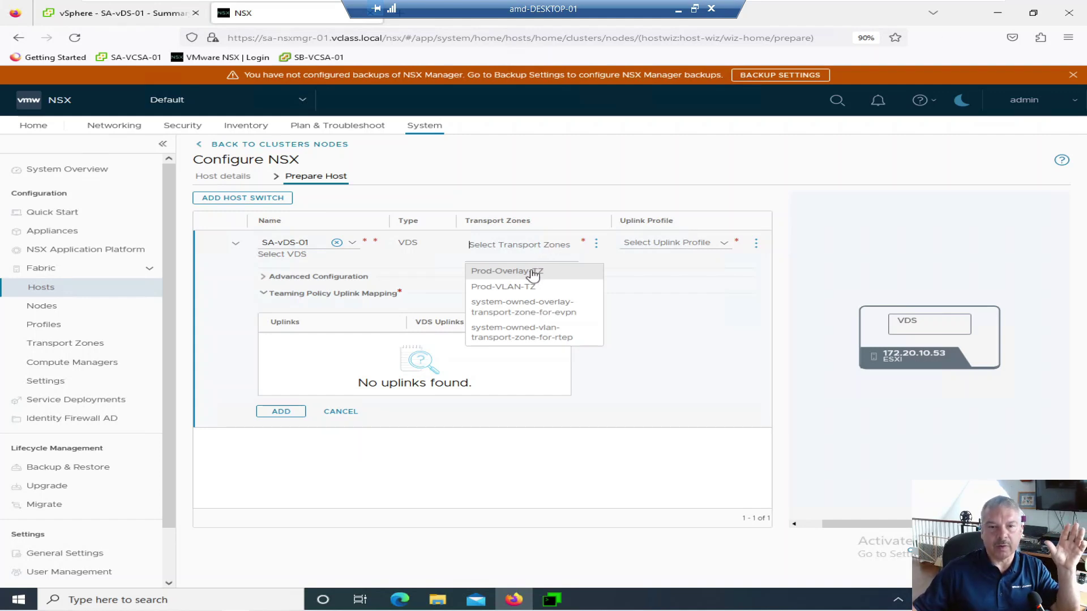
pyautogui.click(531, 271)
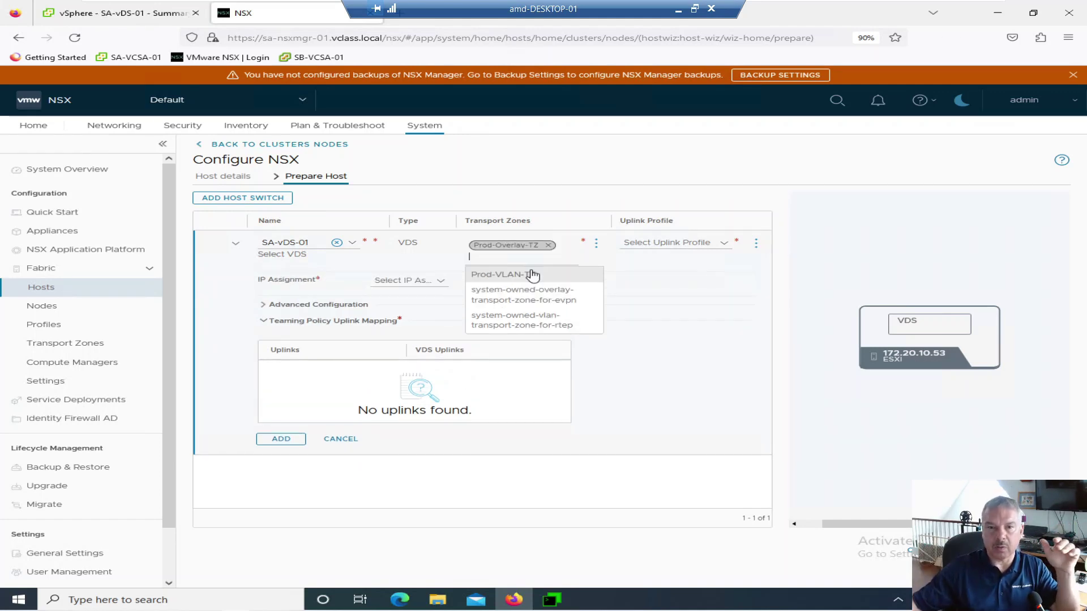
pyautogui.click(683, 293)
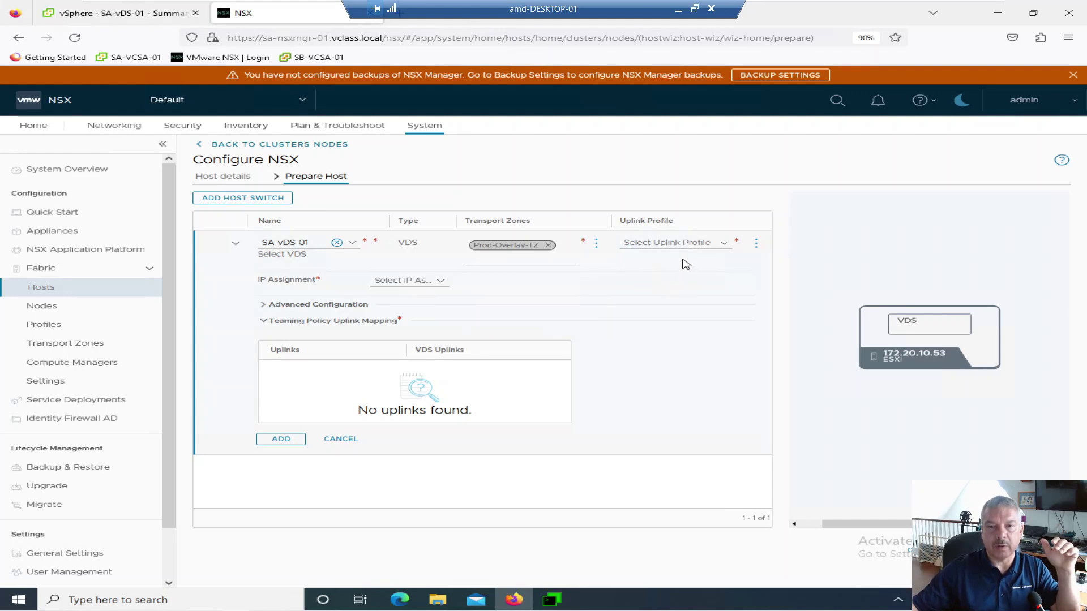
pyautogui.click(705, 245)
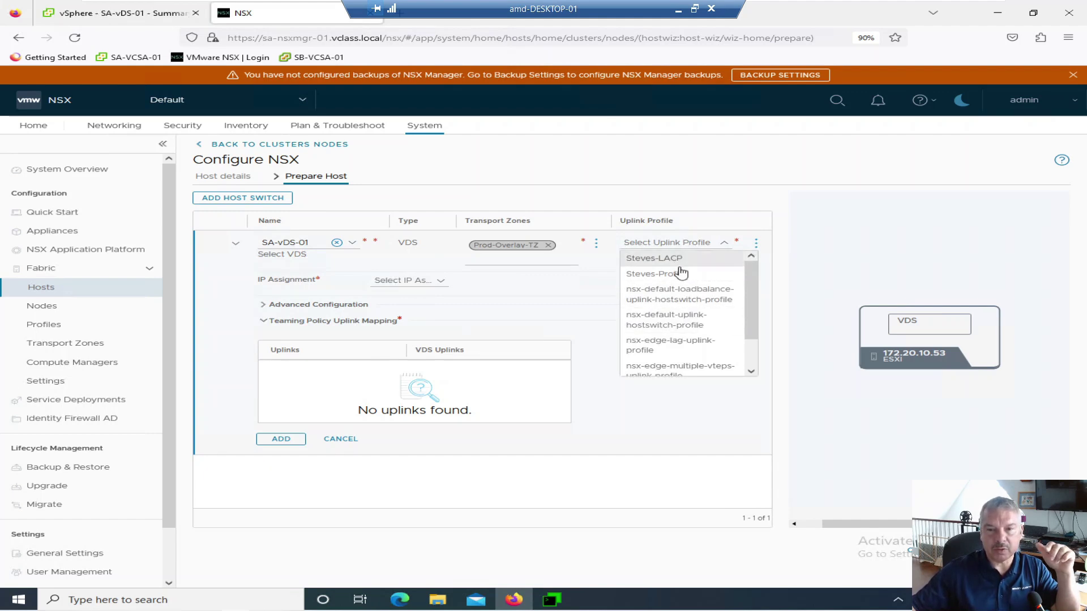
pyautogui.click(687, 324)
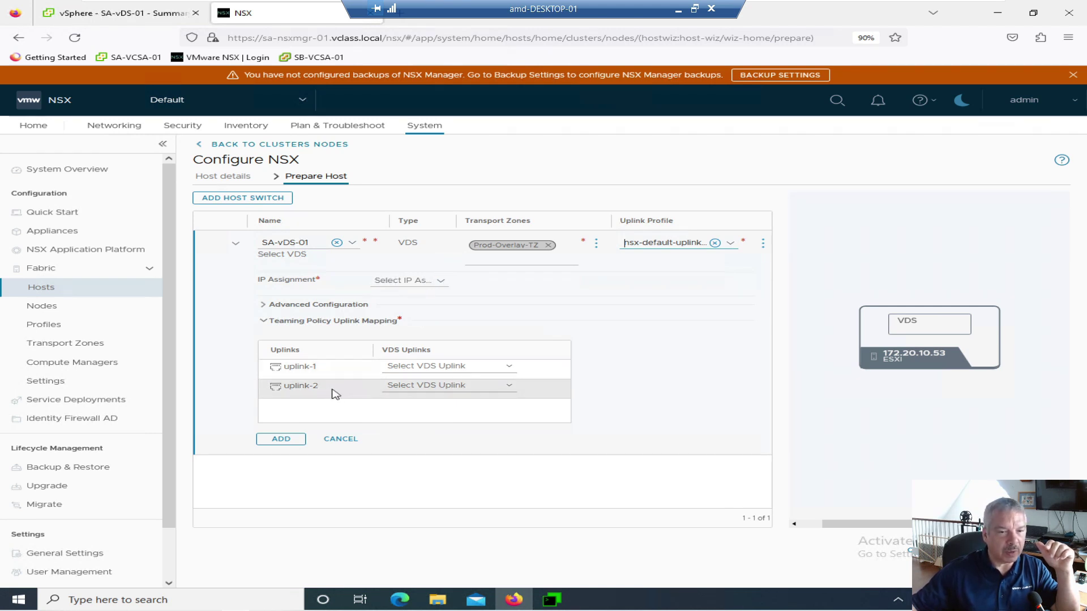
# Step: Switch to the vSphere Client and review the uplinks defined in SA-vDS-01's settings, leaving them unedited
pyautogui.click(408, 368)
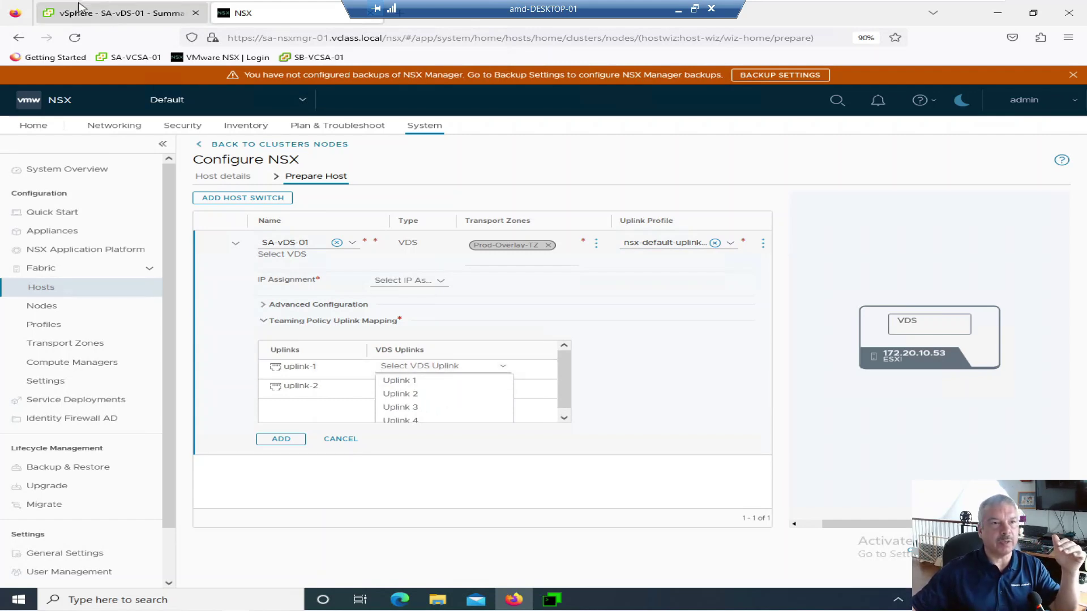
pyautogui.click(89, 18)
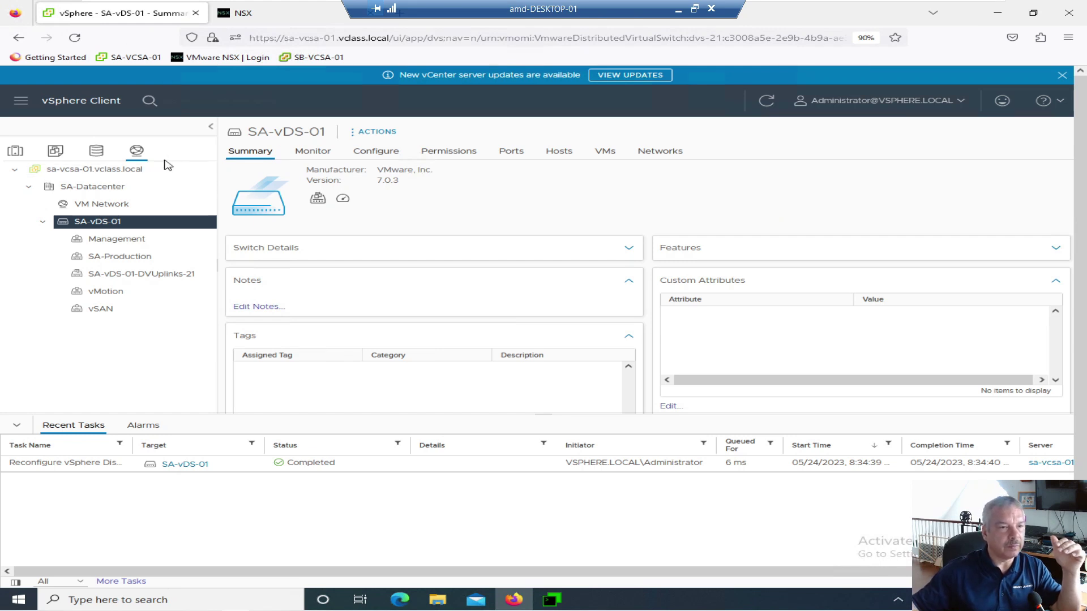
pyautogui.rightClick(124, 226)
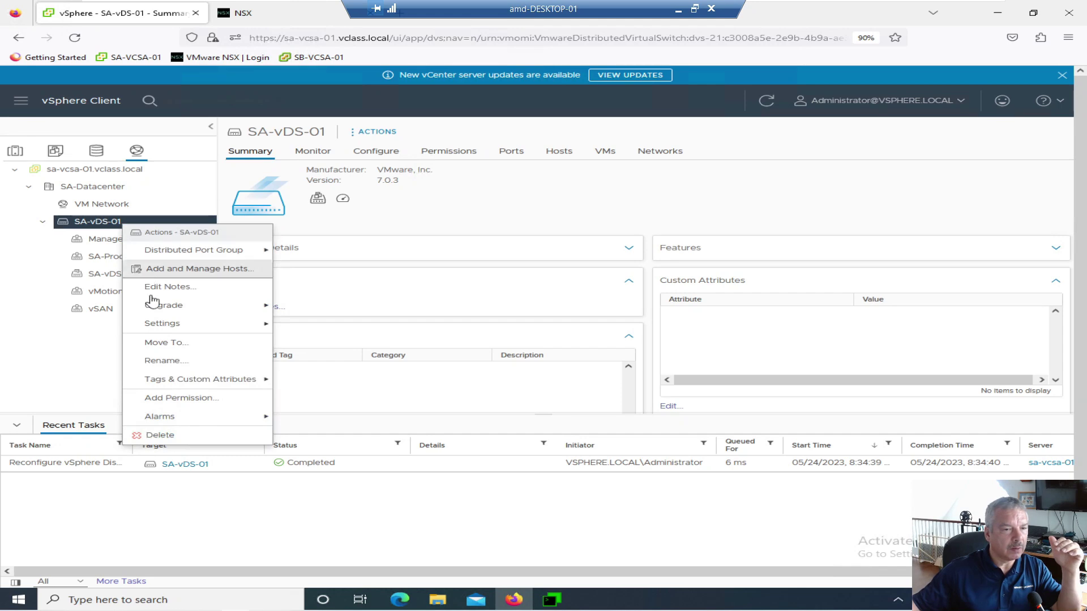
pyautogui.moveTo(170, 323)
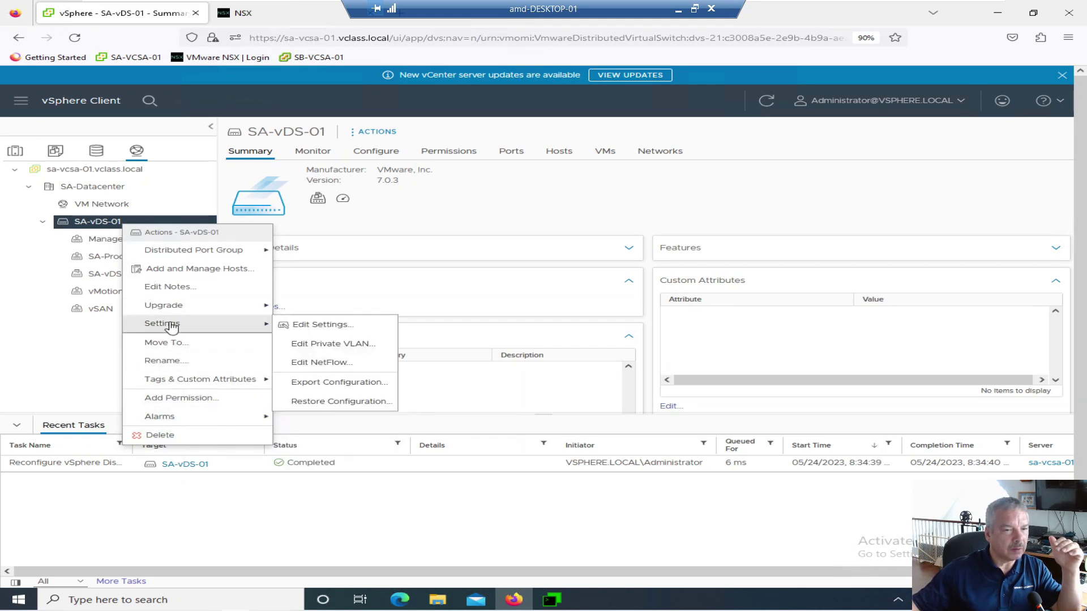
pyautogui.click(305, 333)
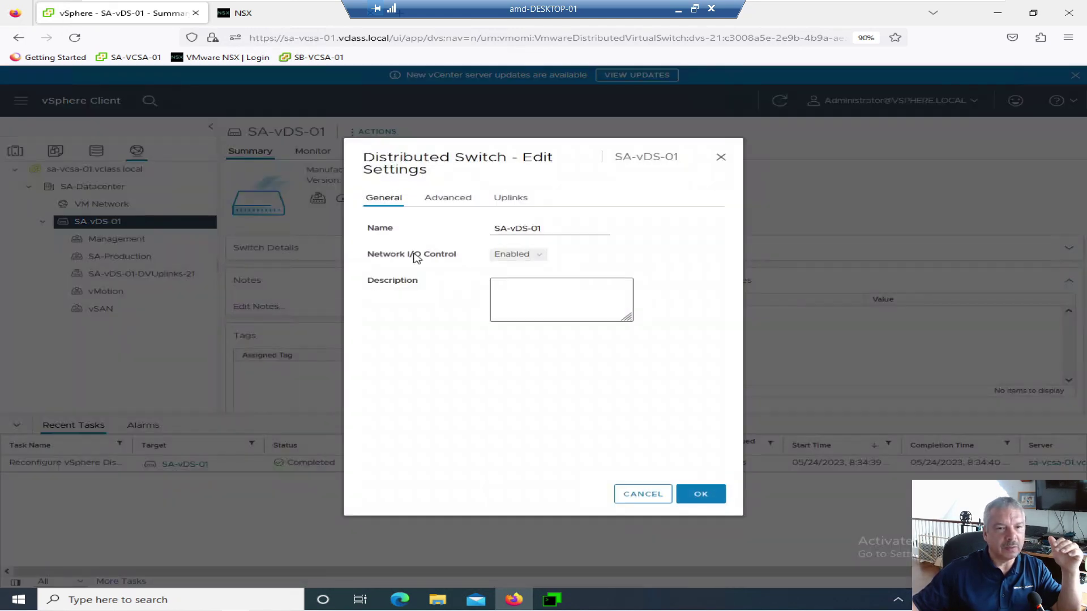
pyautogui.click(511, 199)
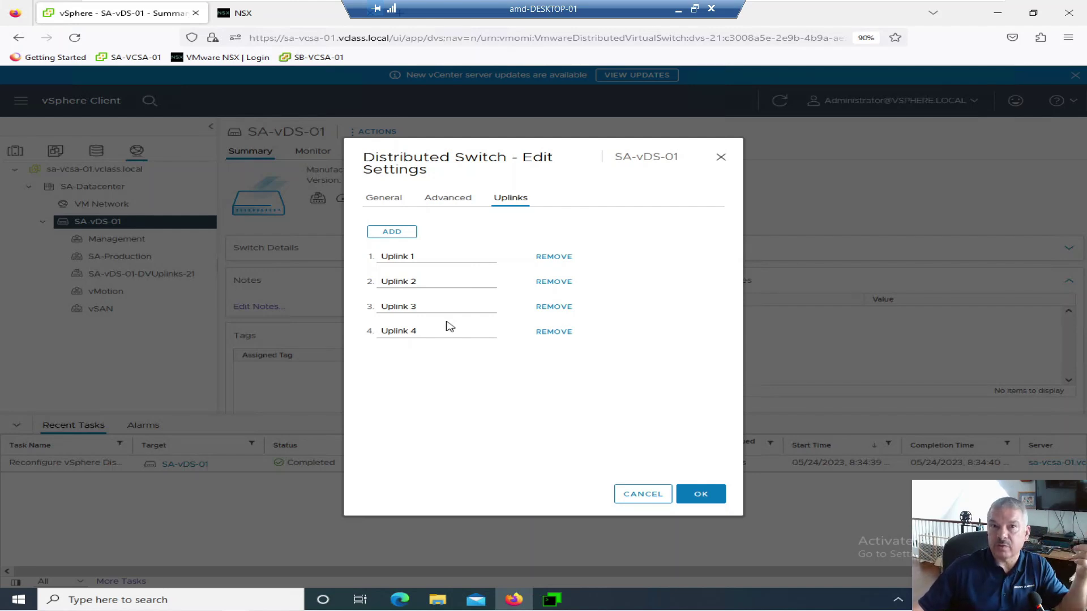
pyautogui.click(627, 498)
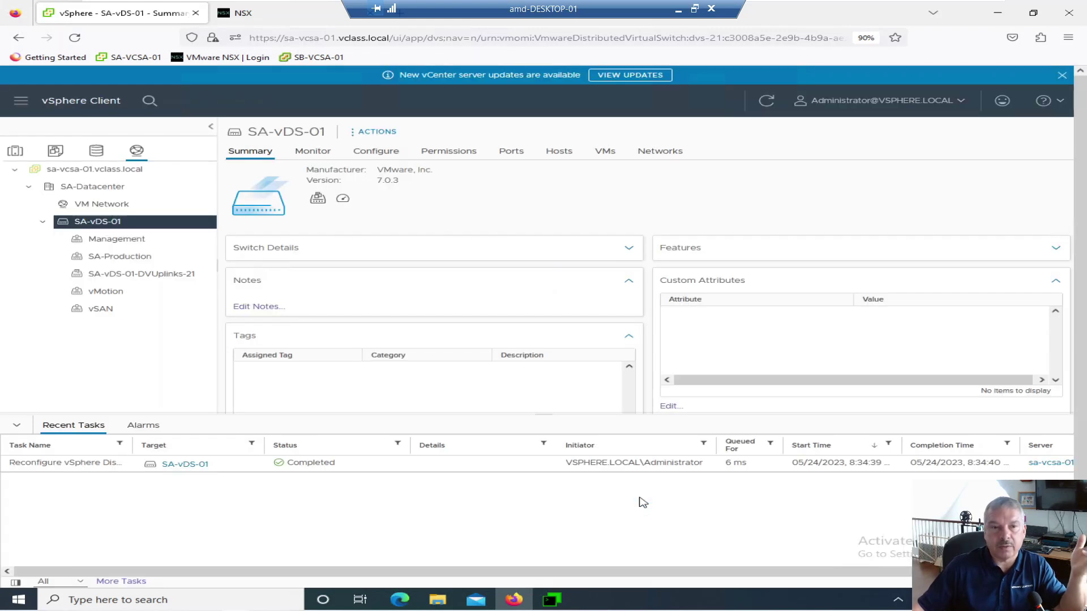
# Step: Back in NSX, map uplink-1 to VDS Uplink 3 and uplink-2 to VDS Uplink 4 in the teaming policy uplink mapping
pyautogui.click(275, 17)
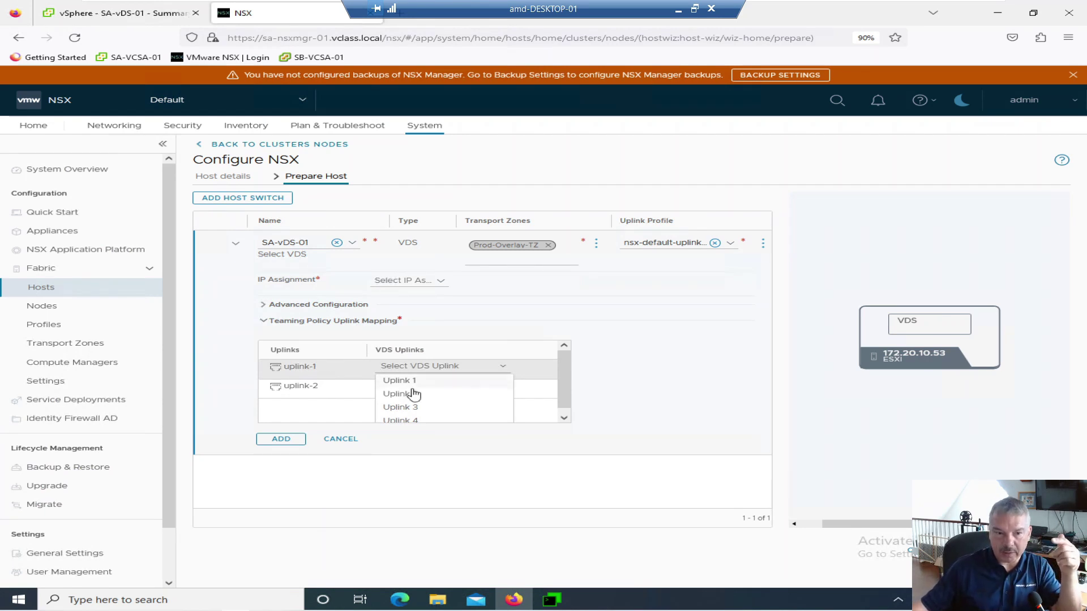
pyautogui.click(428, 408)
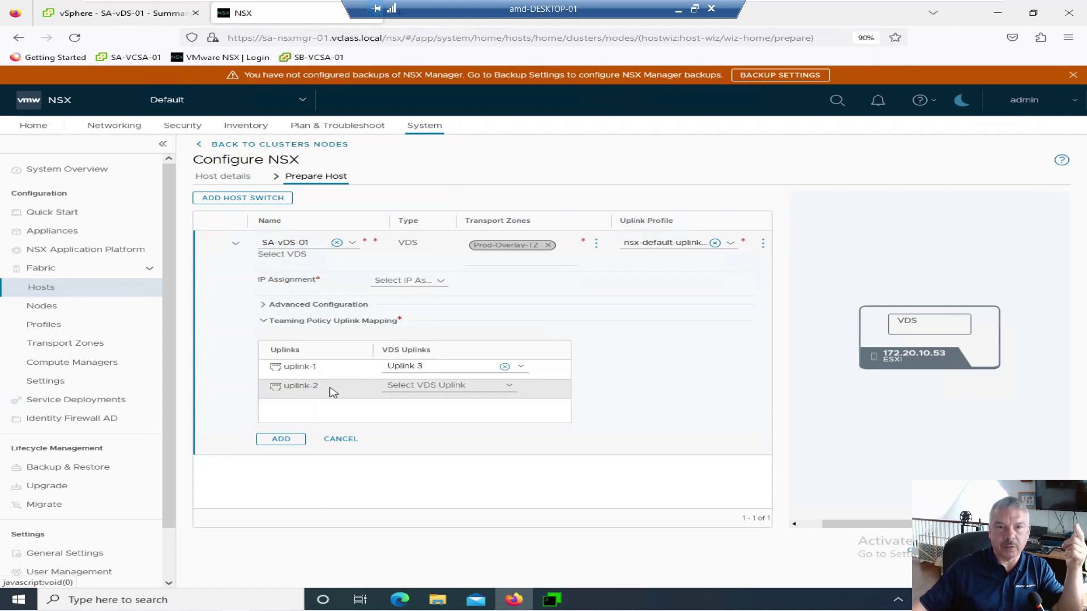
pyautogui.click(459, 391)
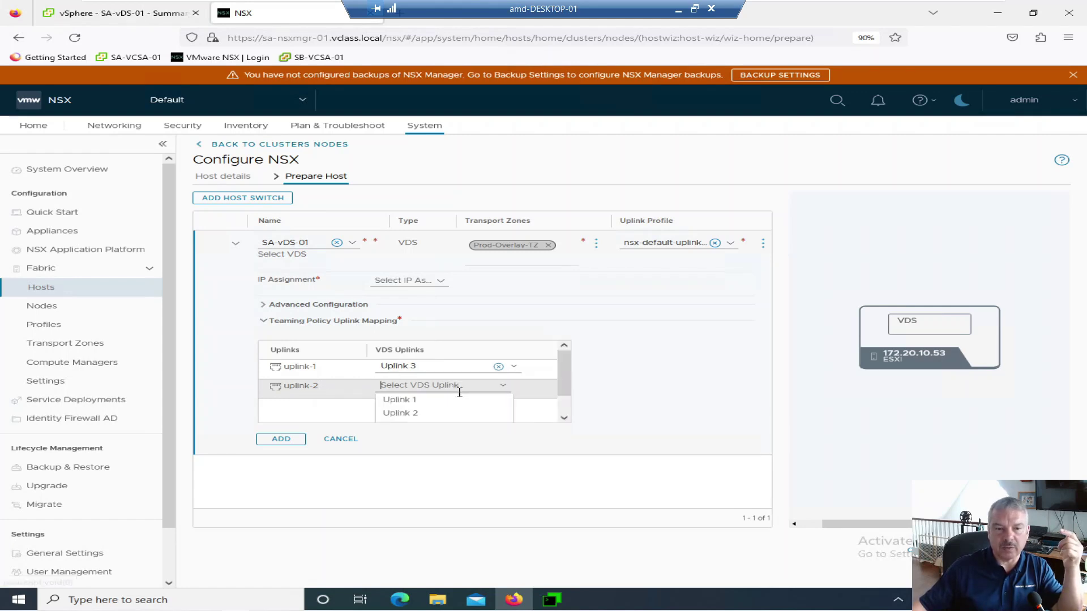
pyautogui.scroll(-1, 444, 419)
pyautogui.click(430, 415)
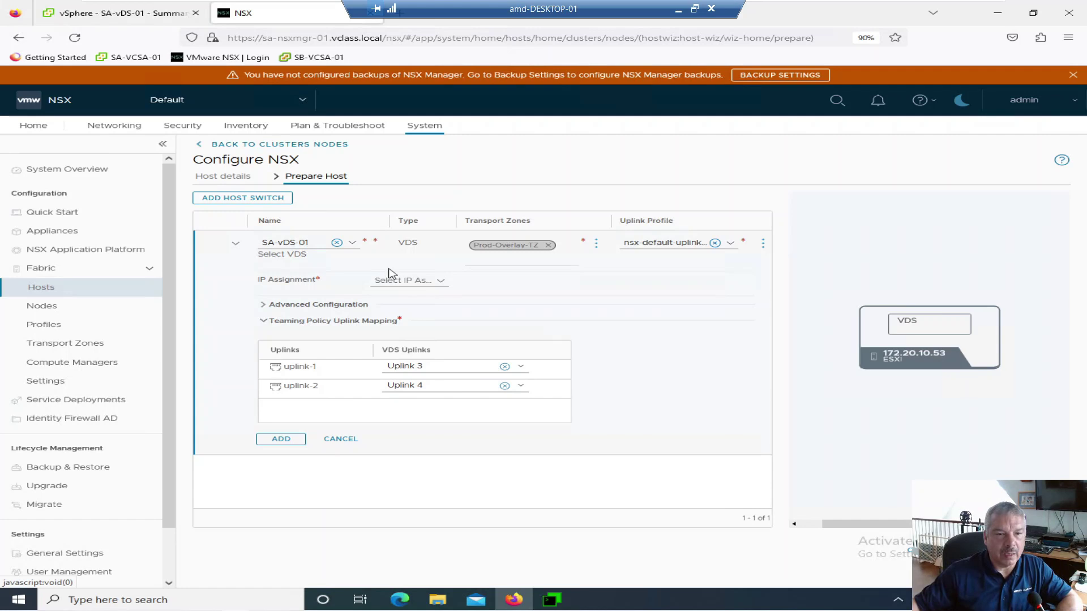
# Step: Set the host switch's IP assignment to Use IP Pool and choose the VTEP pool
pyautogui.click(402, 283)
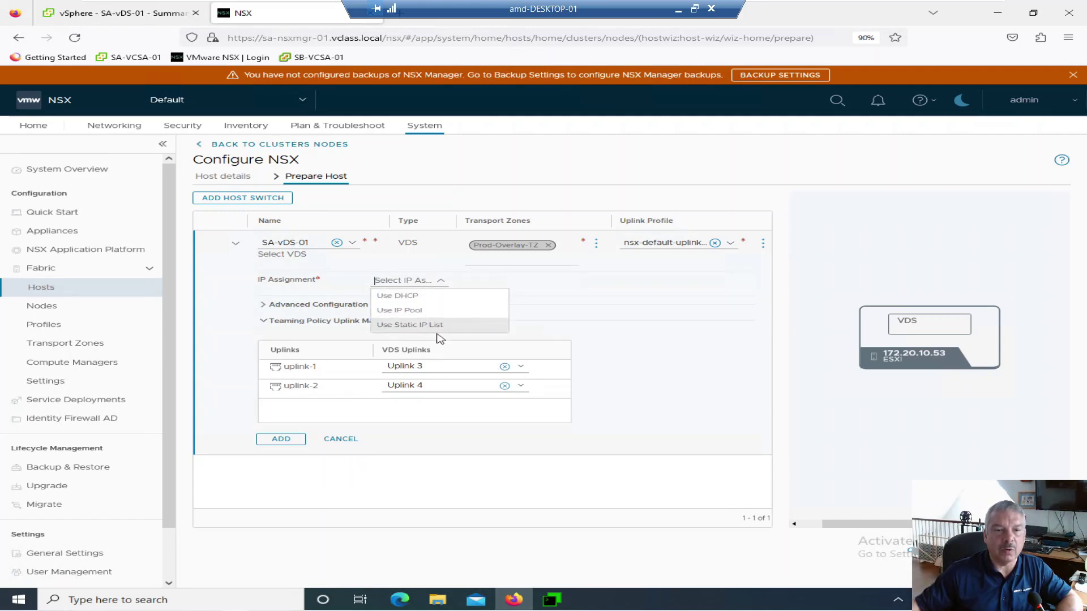
pyautogui.click(419, 311)
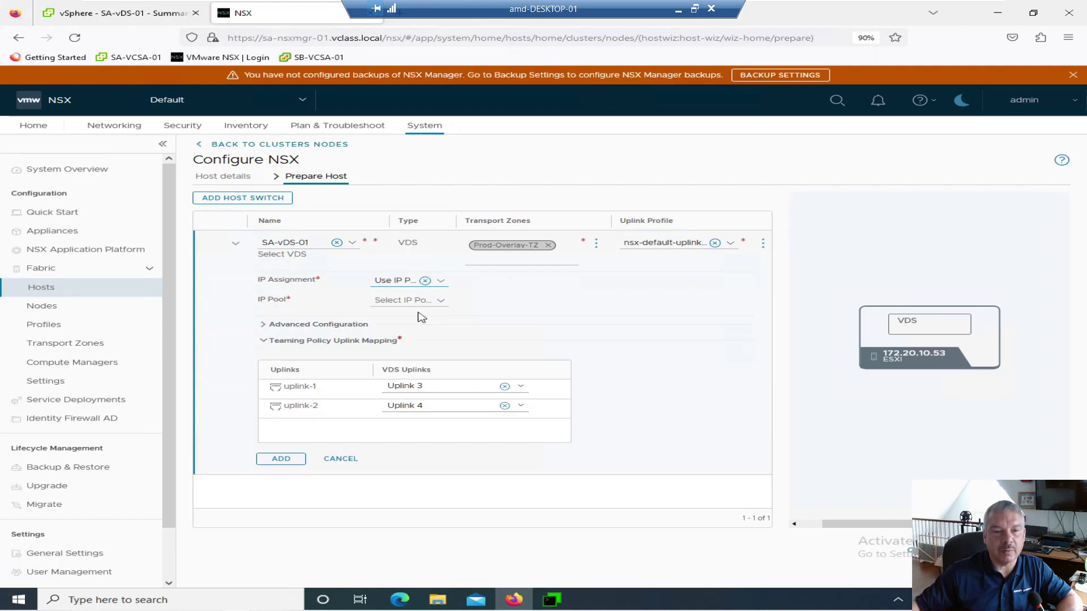
pyautogui.click(418, 301)
pyautogui.click(414, 314)
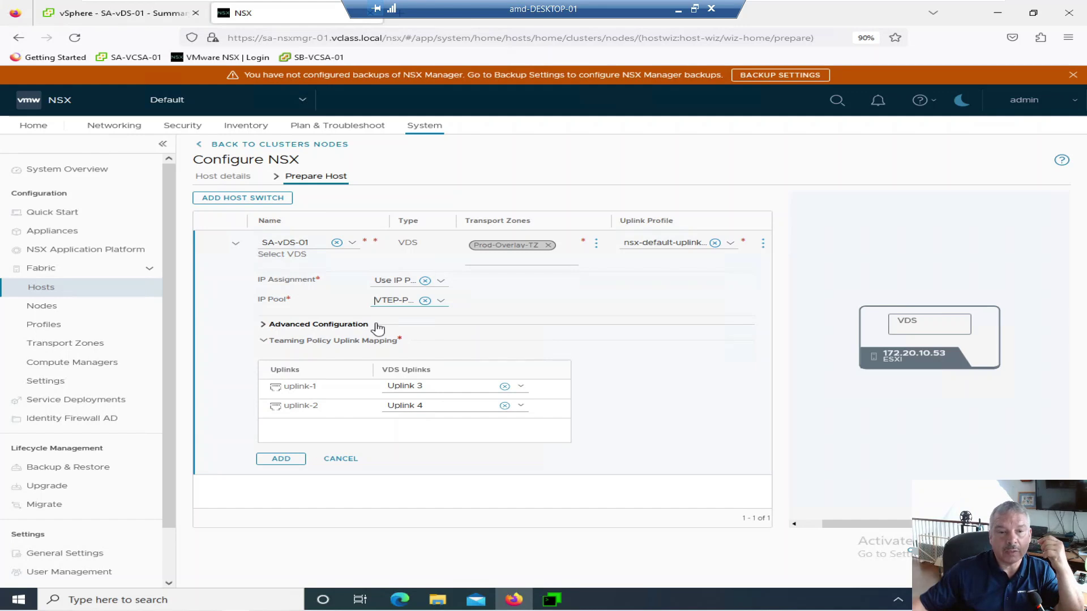
# Step: Change the uplink profile to Steves-Profile and map Batman to Uplink 3 and Robin to Uplink 4
pyautogui.click(693, 244)
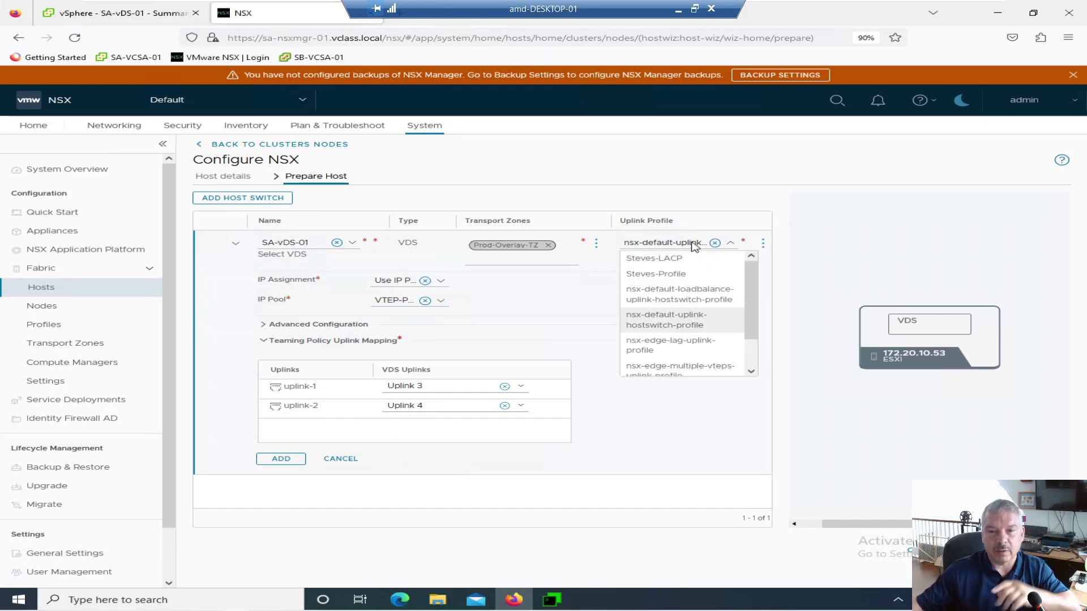
pyautogui.click(679, 276)
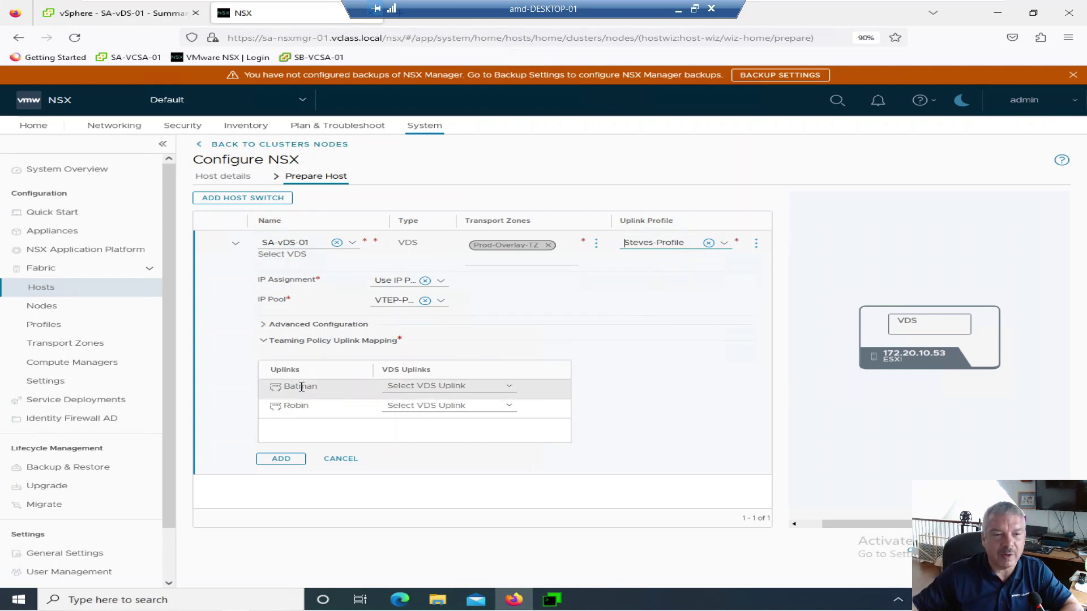
pyautogui.click(447, 385)
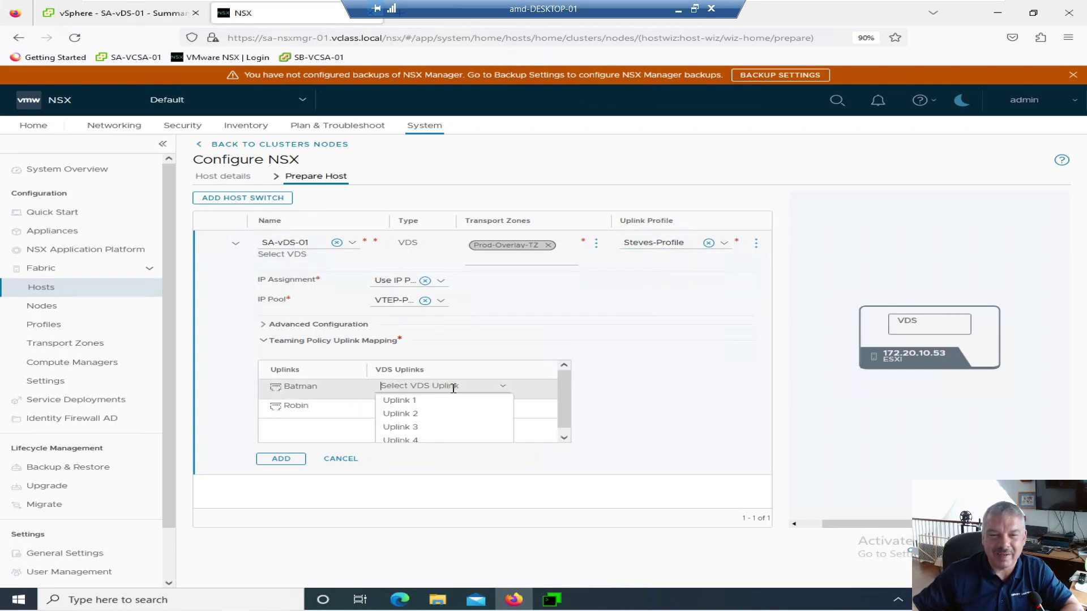
pyautogui.click(428, 428)
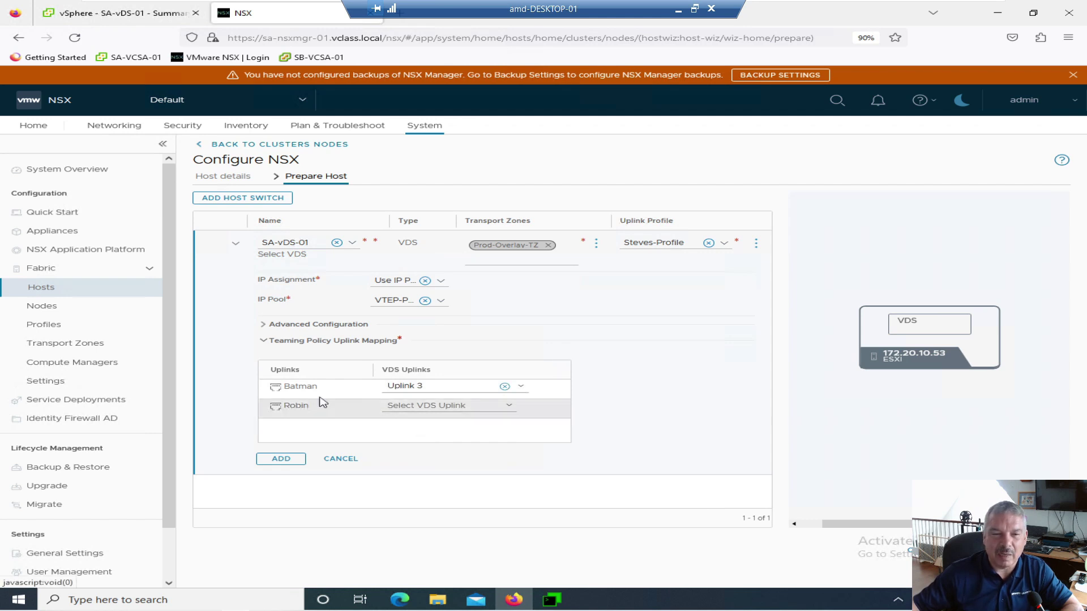
pyautogui.click(460, 411)
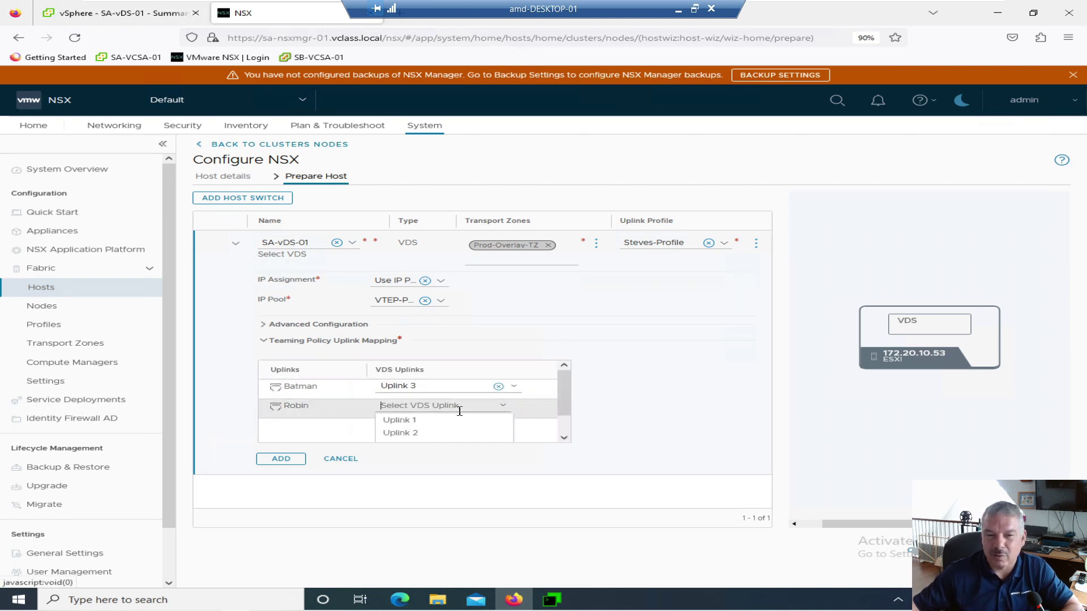
pyautogui.scroll(-1, 456, 440)
pyautogui.click(448, 435)
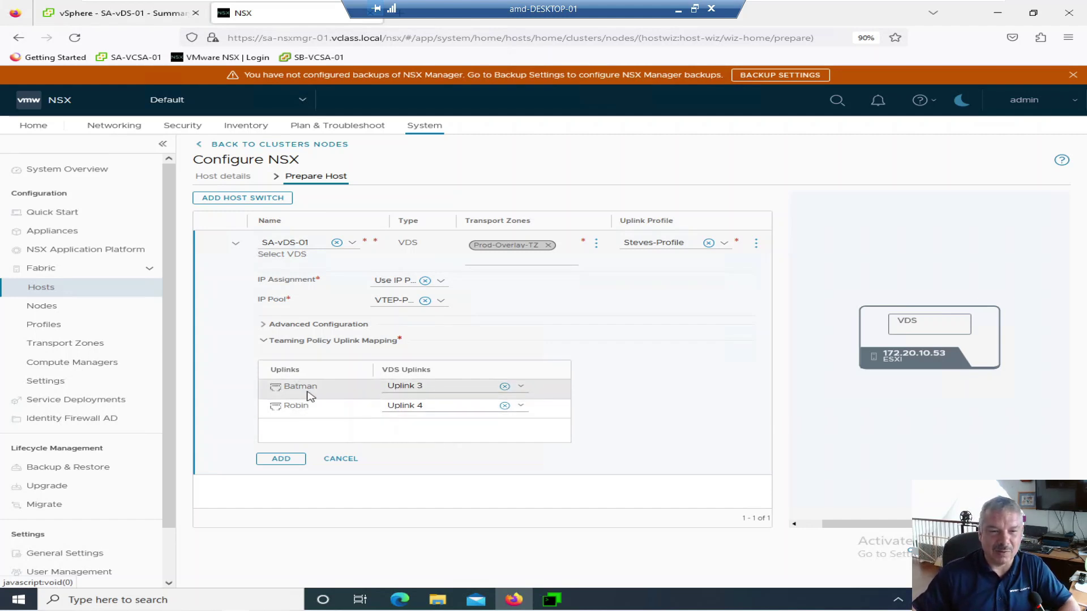
# Step: Change the uplink profile to Steves-LACP and map LAG-0 to Uplink 3 and LAG-1 to Uplink 4
pyautogui.click(719, 247)
pyautogui.click(697, 264)
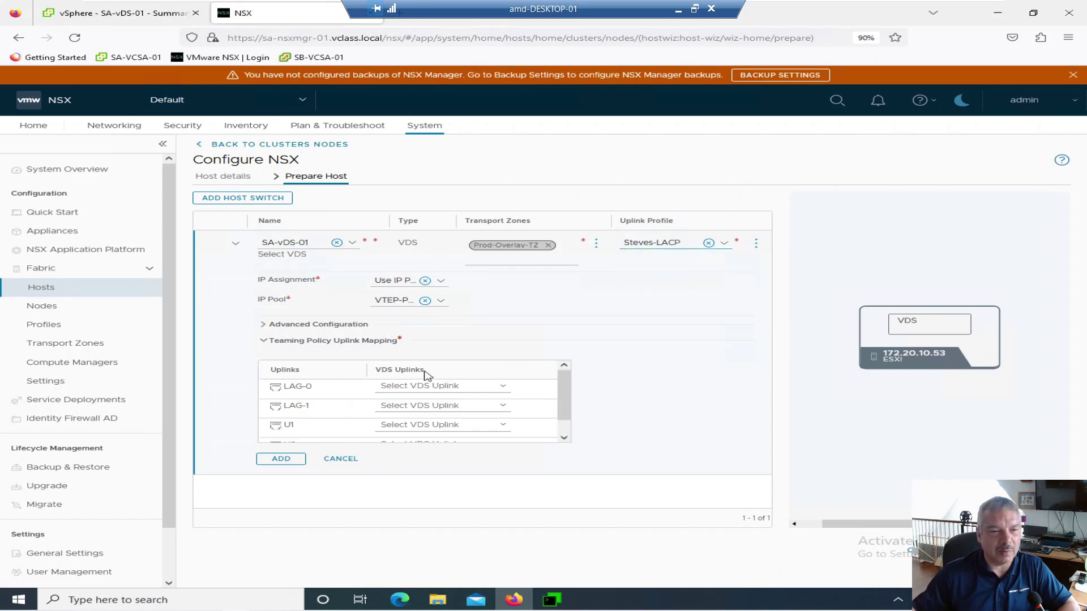
pyautogui.scroll(-1, 338, 395)
pyautogui.scroll(1, 338, 396)
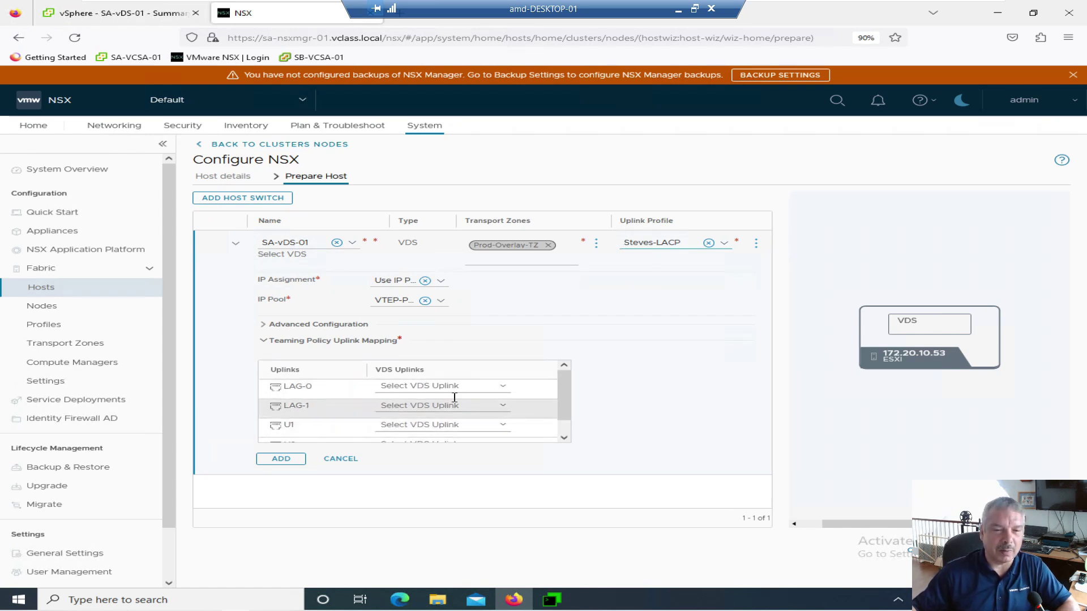
pyautogui.click(469, 388)
pyautogui.click(450, 427)
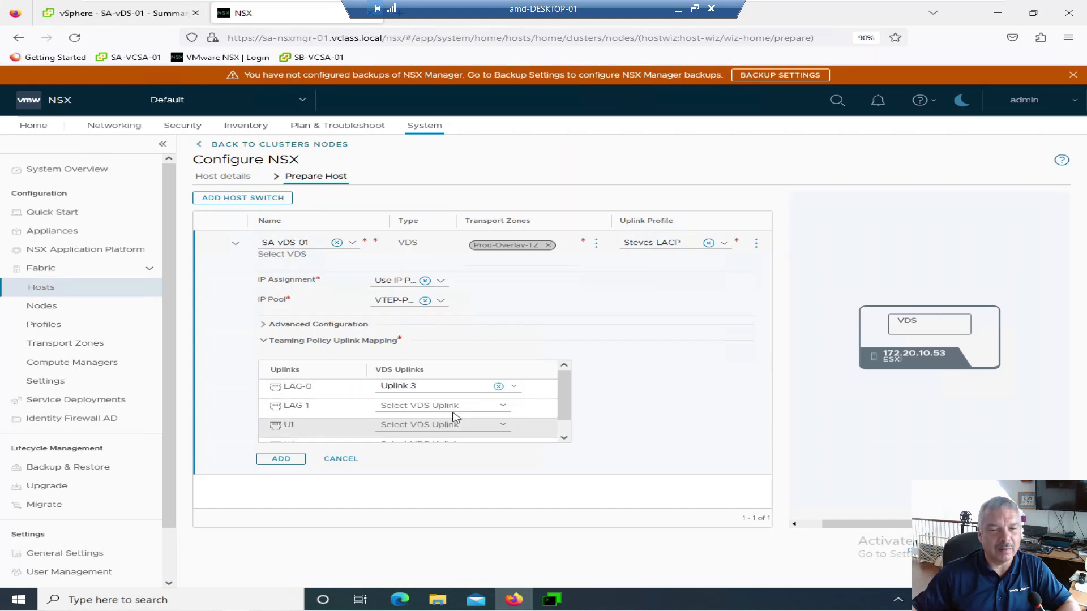
pyautogui.click(450, 405)
pyautogui.scroll(-1, 453, 443)
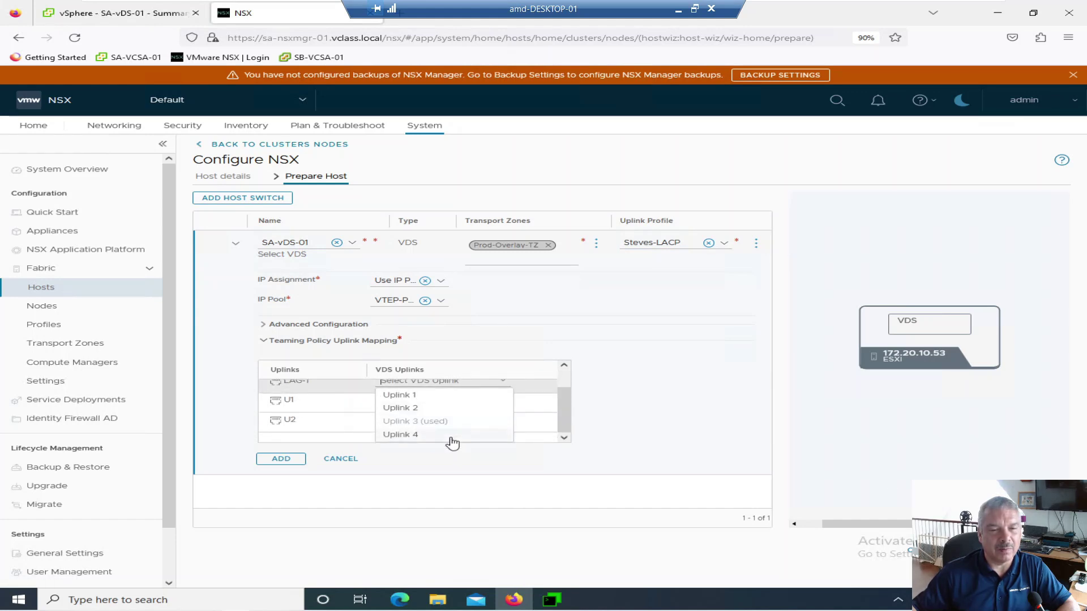
pyautogui.click(451, 436)
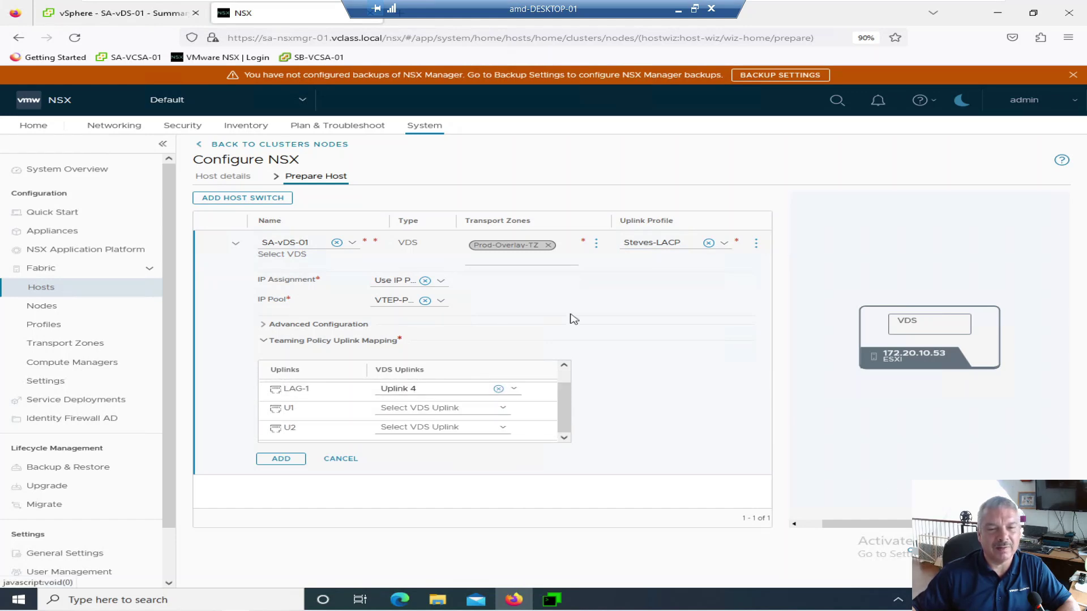
# Step: Discard the new host switch and cancel the Configure NSX wizard for the host
pyautogui.click(342, 459)
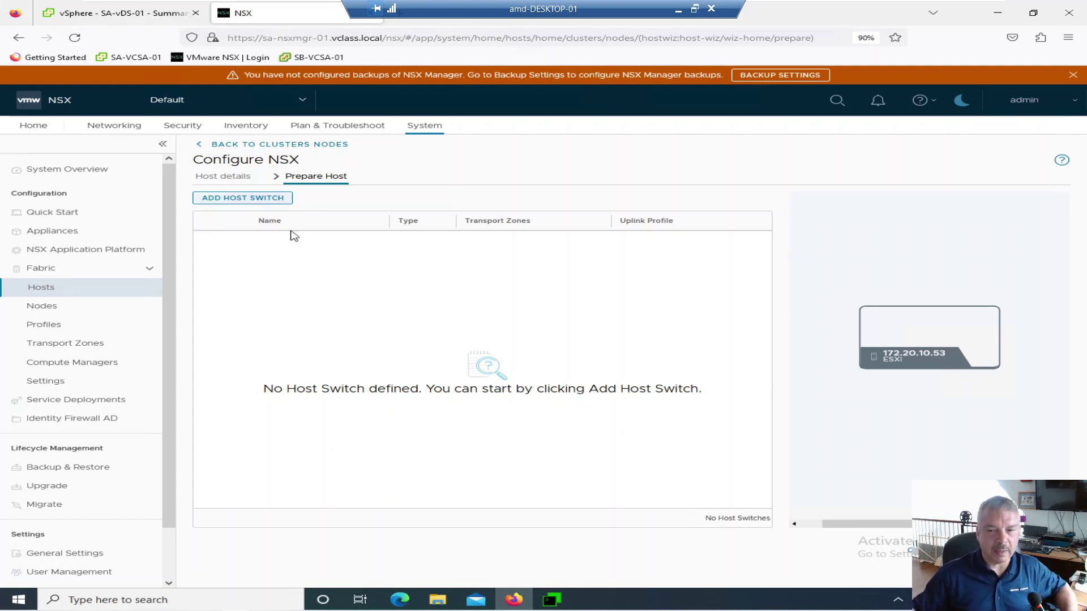
pyautogui.press('Escape')
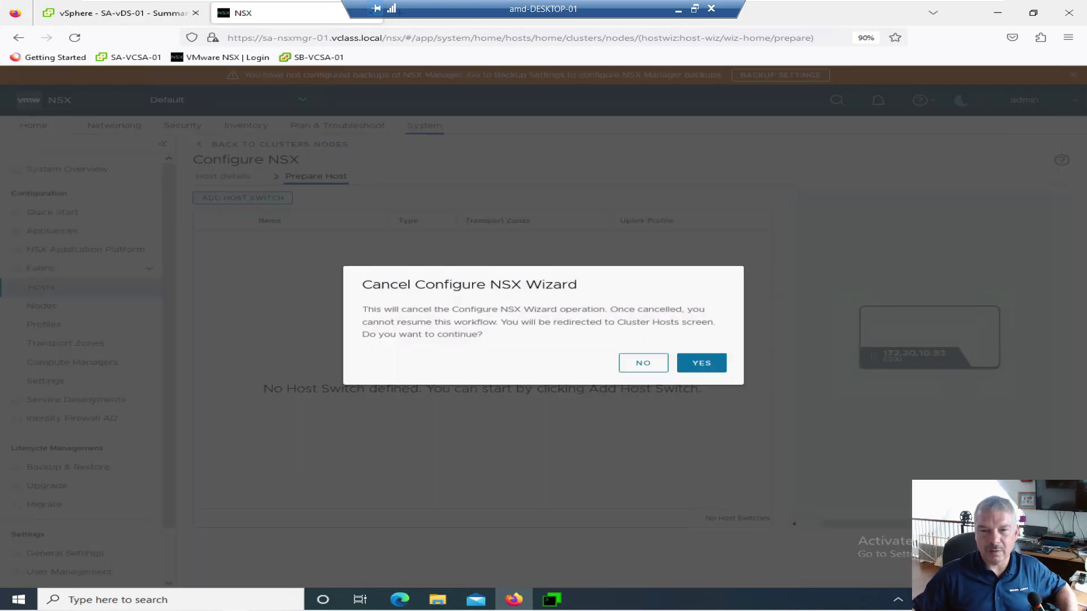
pyautogui.click(690, 367)
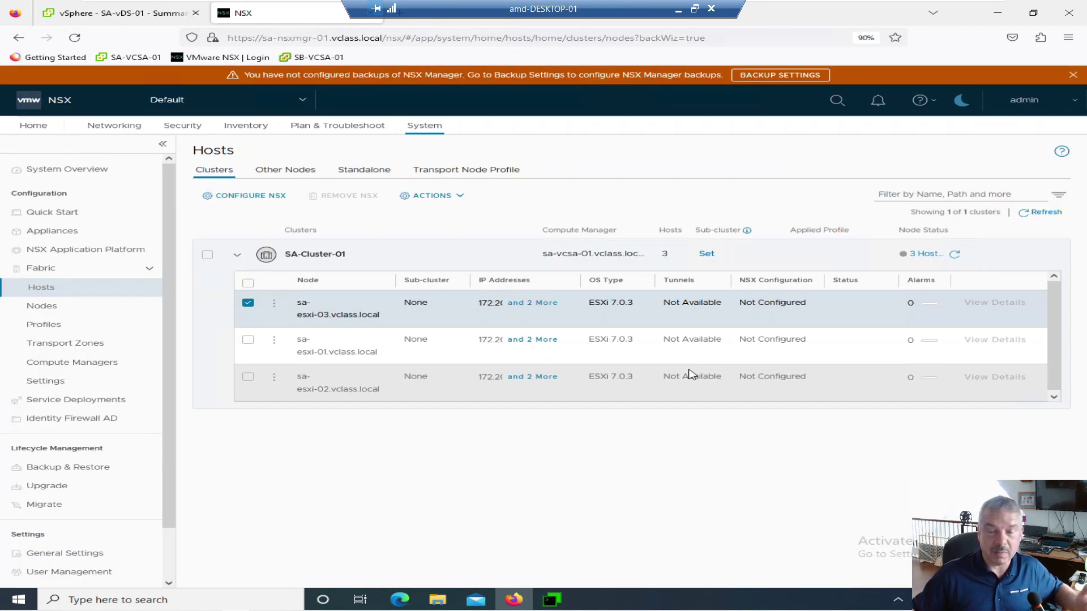
pyautogui.click(248, 303)
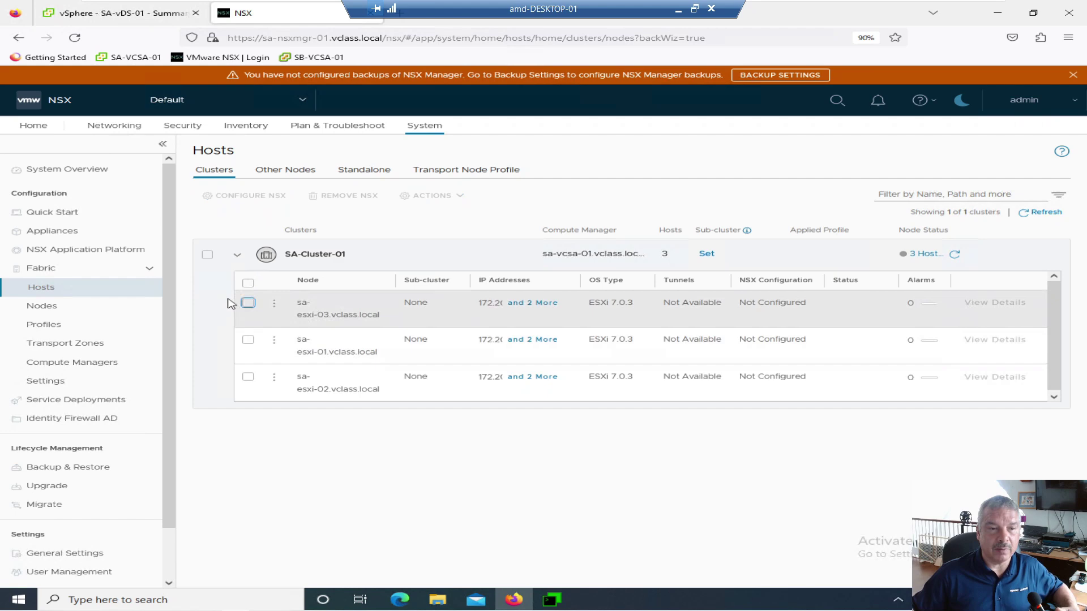
pyautogui.click(207, 256)
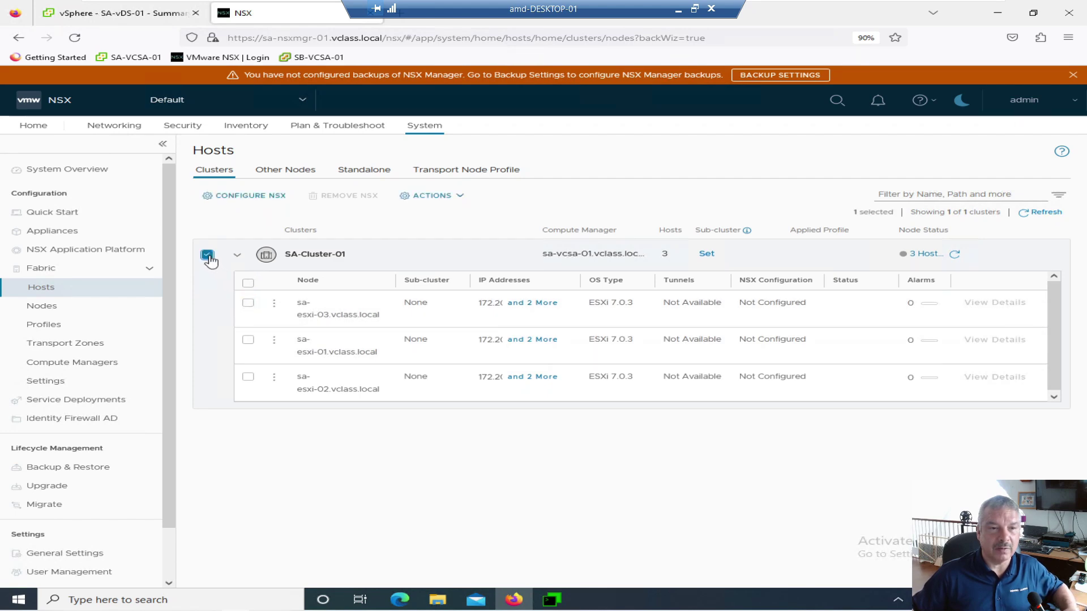
pyautogui.click(248, 198)
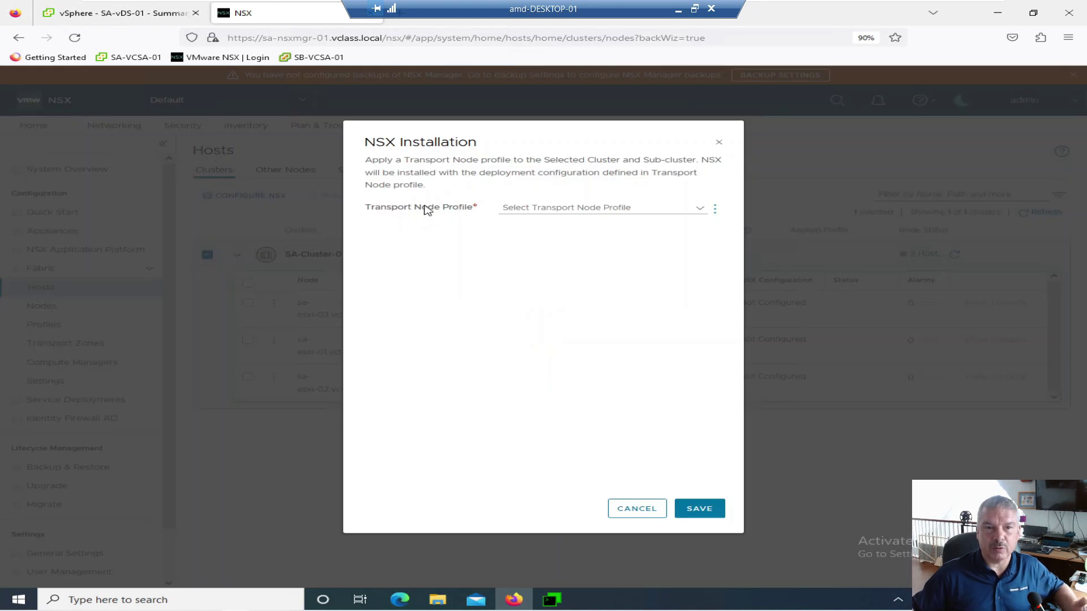
pyautogui.click(558, 213)
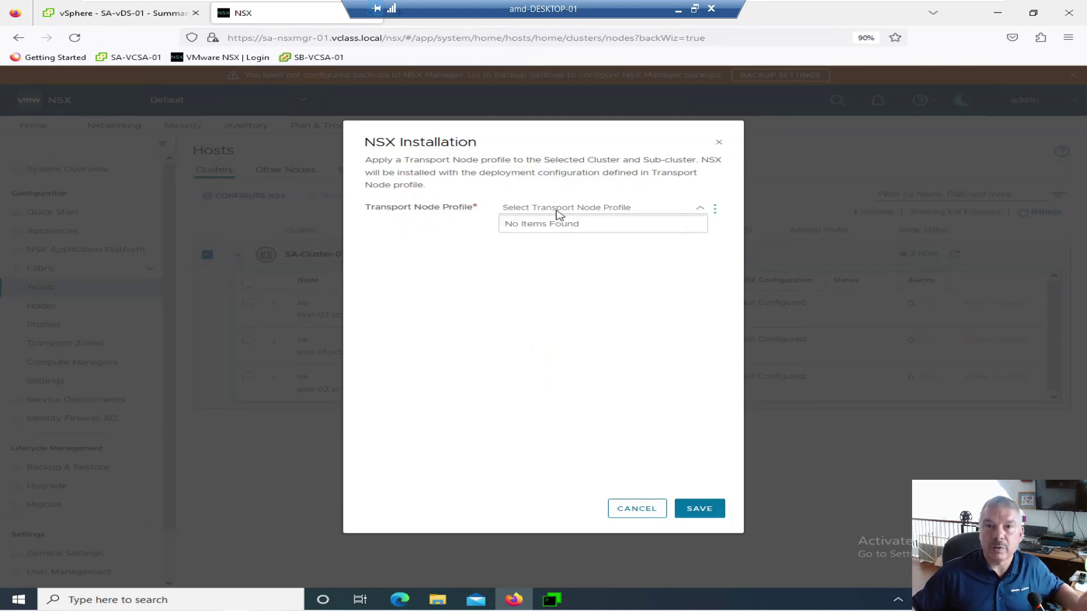
pyautogui.click(638, 509)
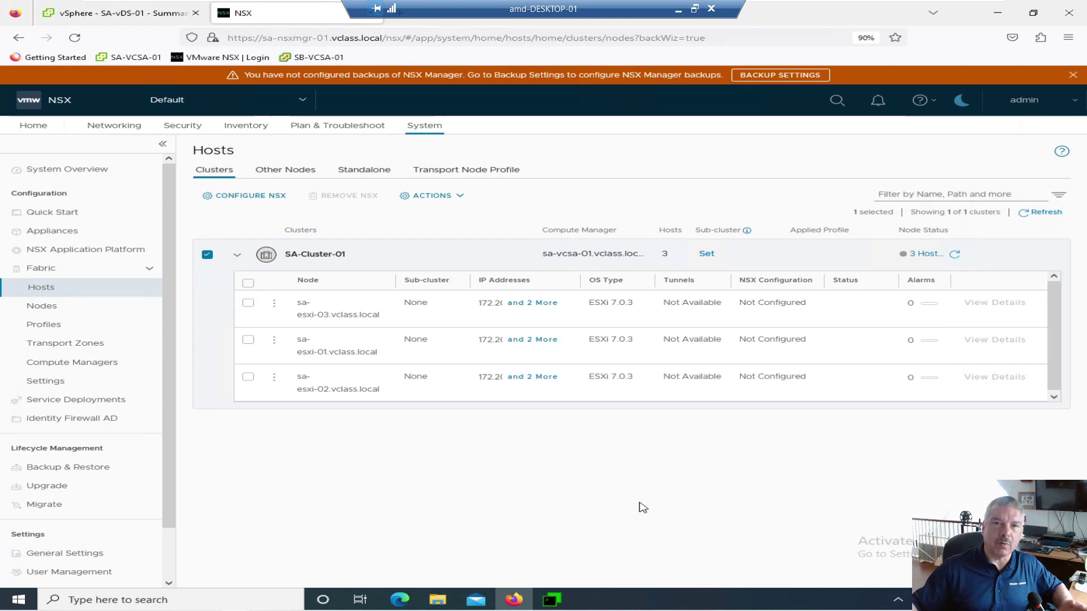
# Step: Start a new transport node profile named Esxi-Profiles
pyautogui.click(491, 176)
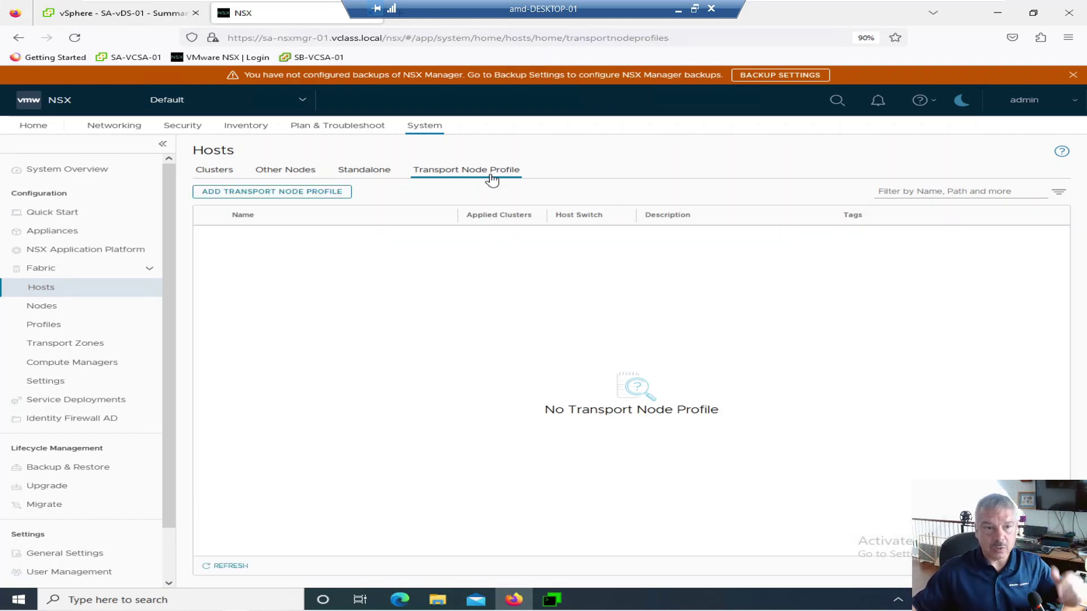
pyautogui.click(321, 193)
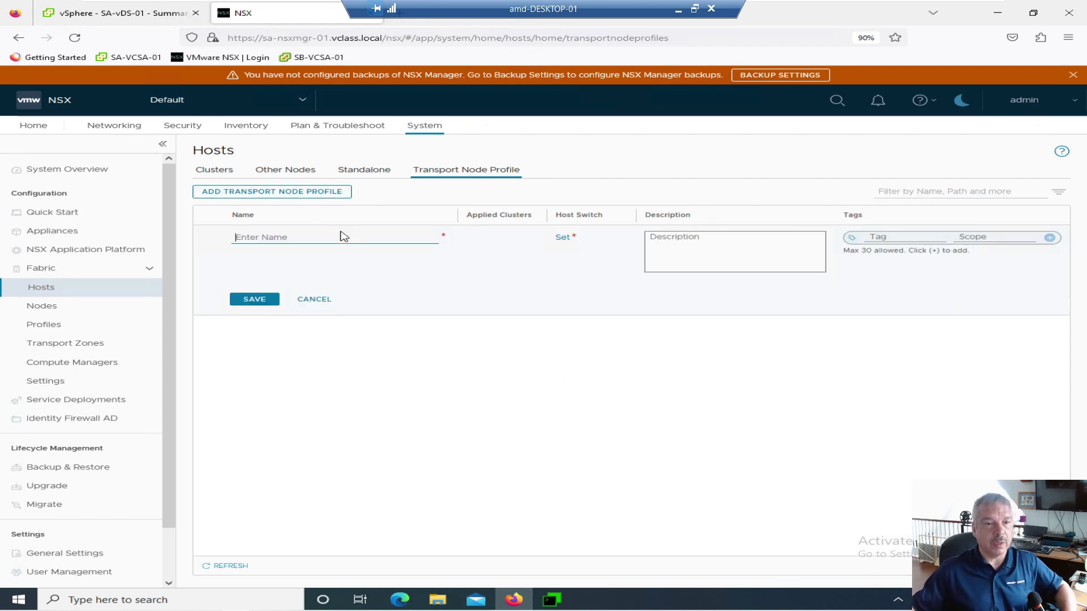
pyautogui.write('Esxi-Profiles')
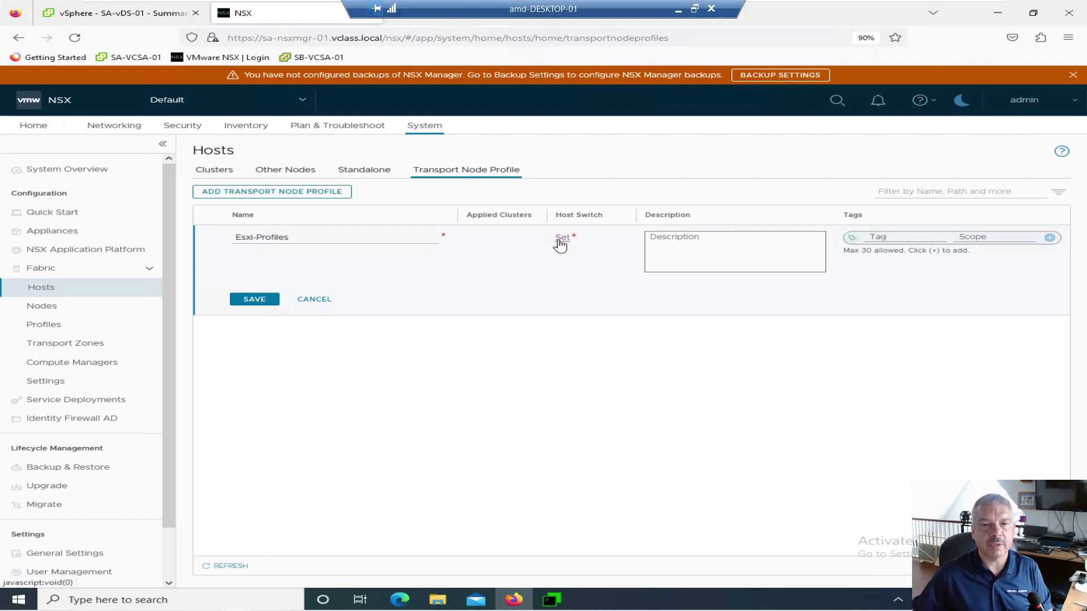
# Step: Add a host switch to the profile using vCenter sa-vcsa-01.vclass.local and distributed switch SA-vDS-01
pyautogui.click(562, 238)
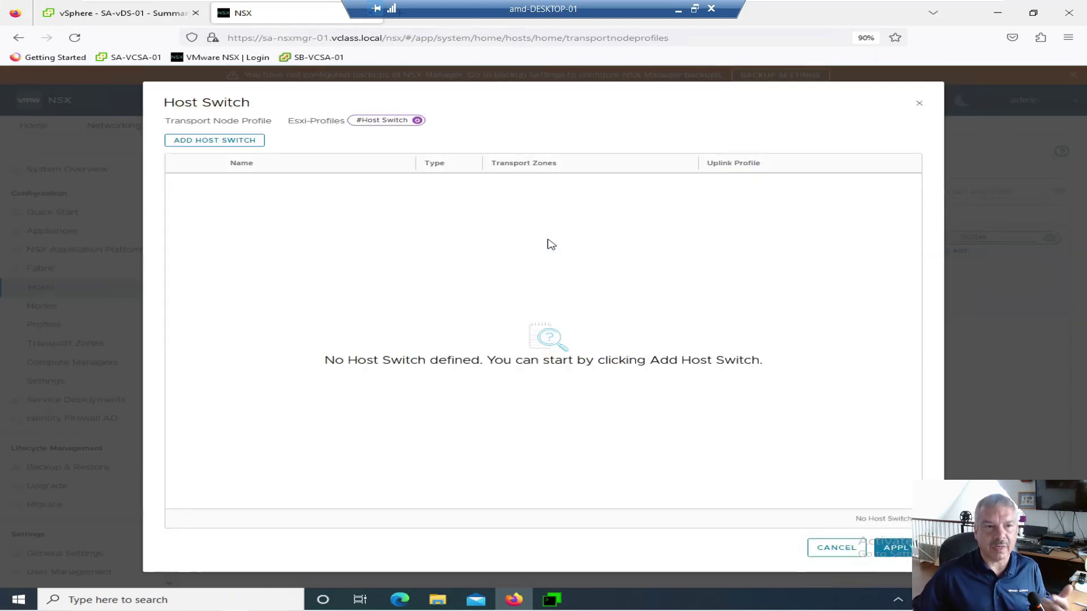
pyautogui.click(175, 142)
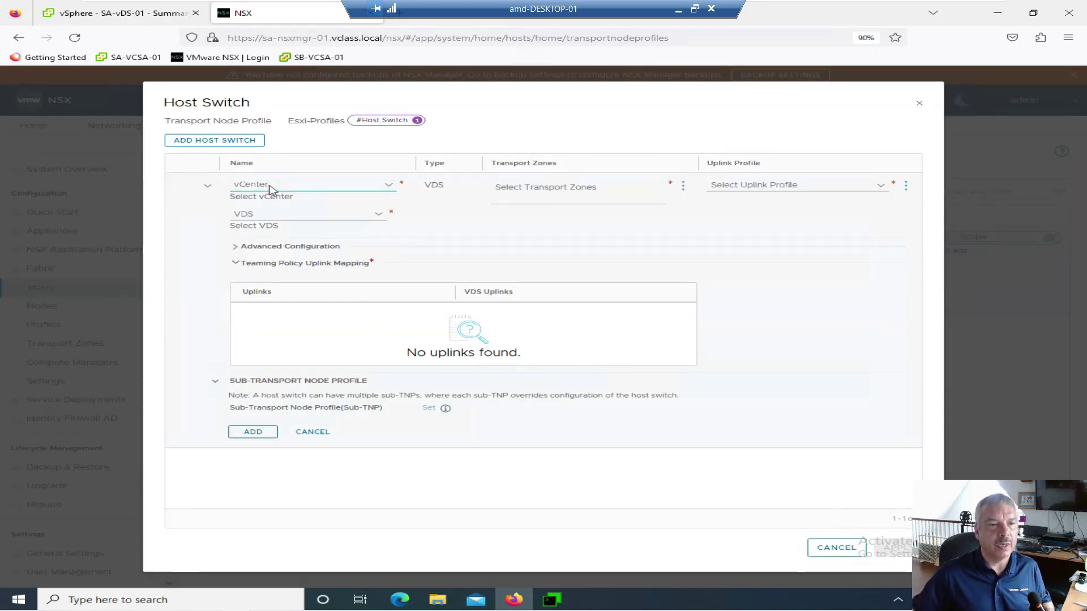
pyautogui.click(270, 191)
pyautogui.click(274, 212)
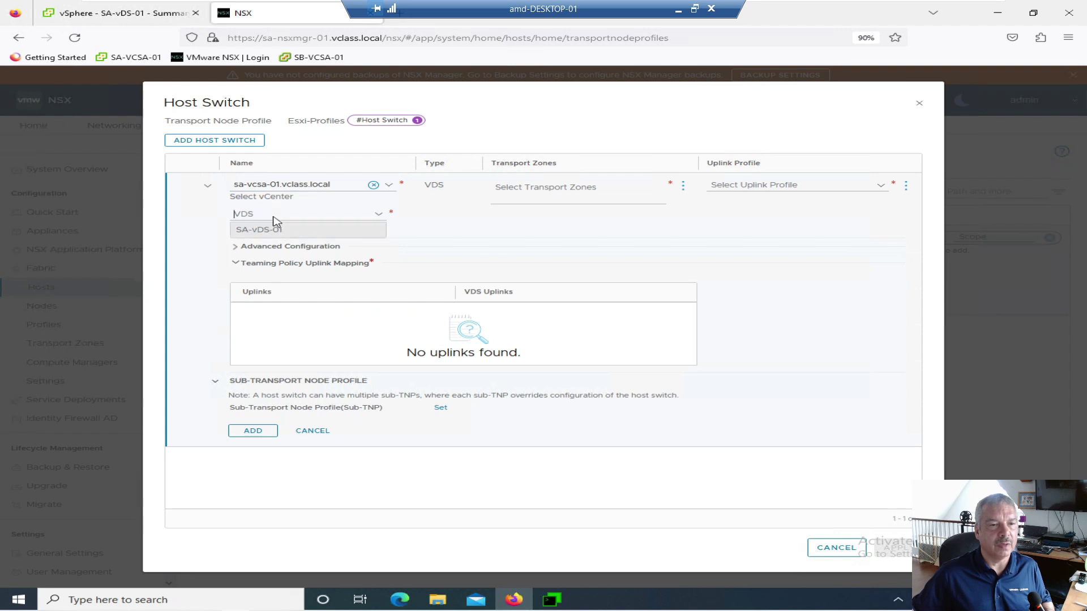
pyautogui.click(275, 233)
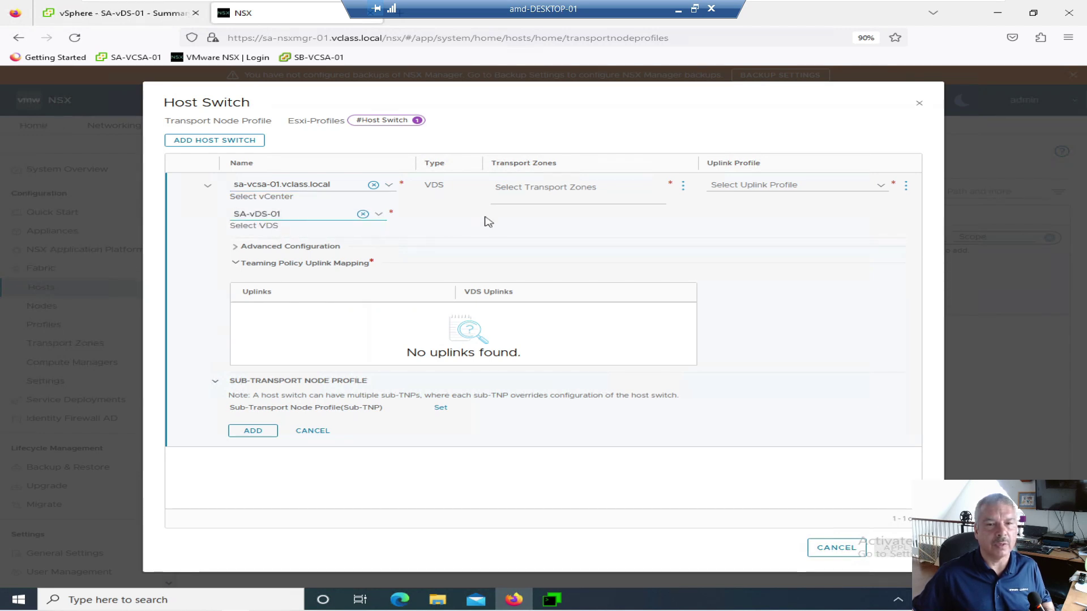
# Step: Assign transport zone Prod-Overlay-TZ and uplink profile nsx-default-uplink-hostswitch-profile to the host switch
pyautogui.click(566, 188)
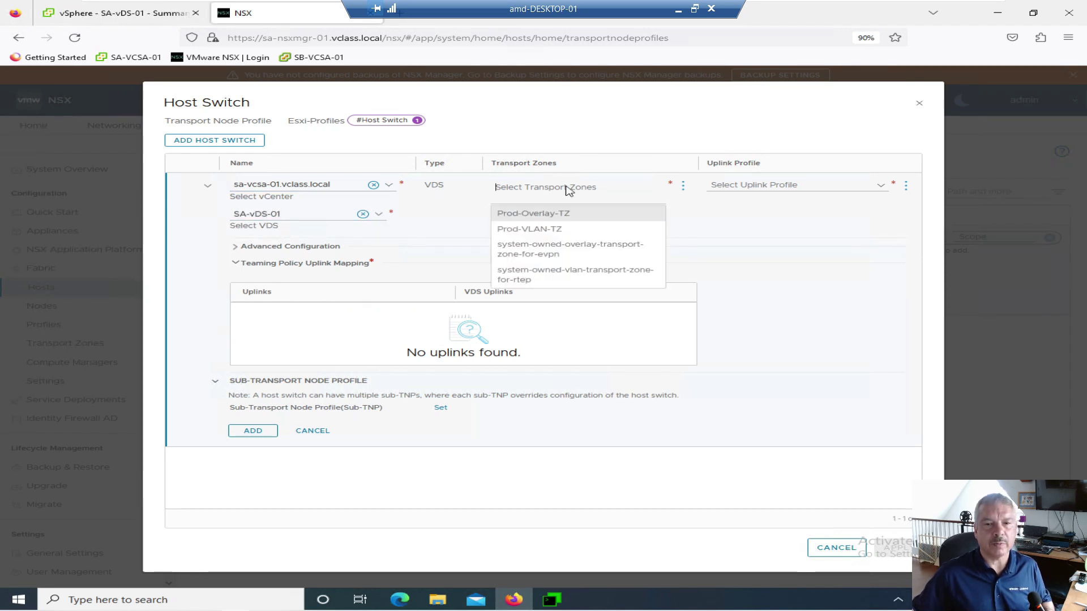
pyautogui.click(552, 214)
pyautogui.click(776, 189)
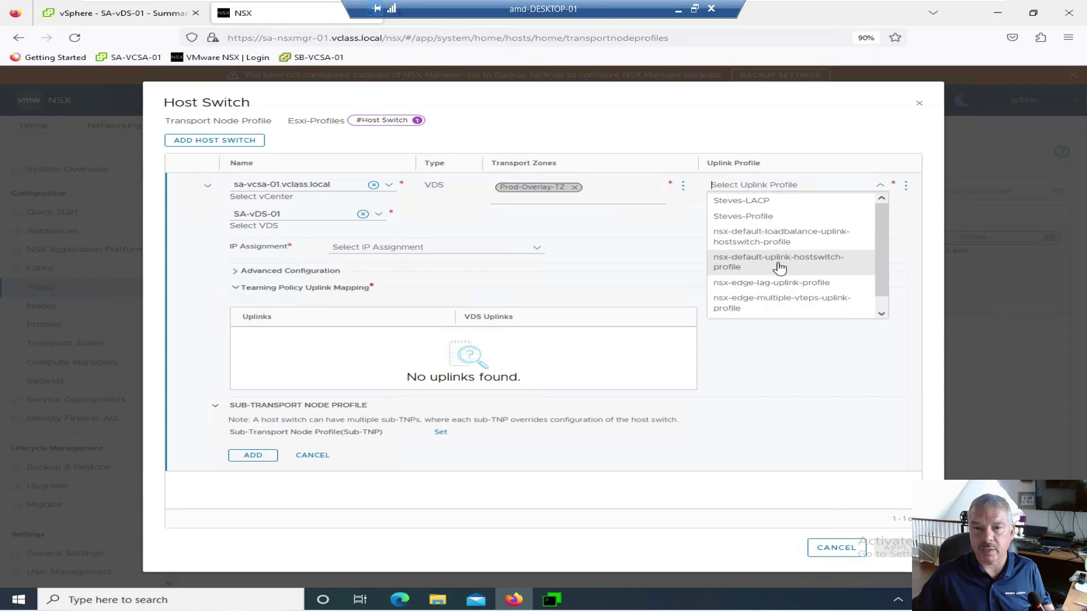
pyautogui.click(780, 265)
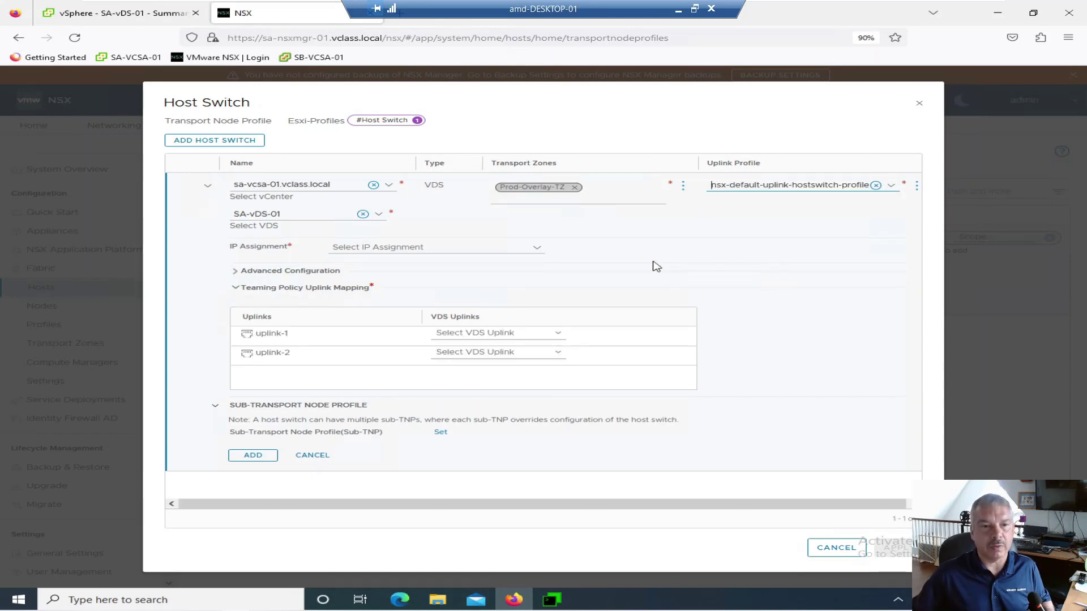
# Step: Set the host switch's IP assignment to Use IP Pool and choose VTEP-Pool
pyautogui.click(436, 258)
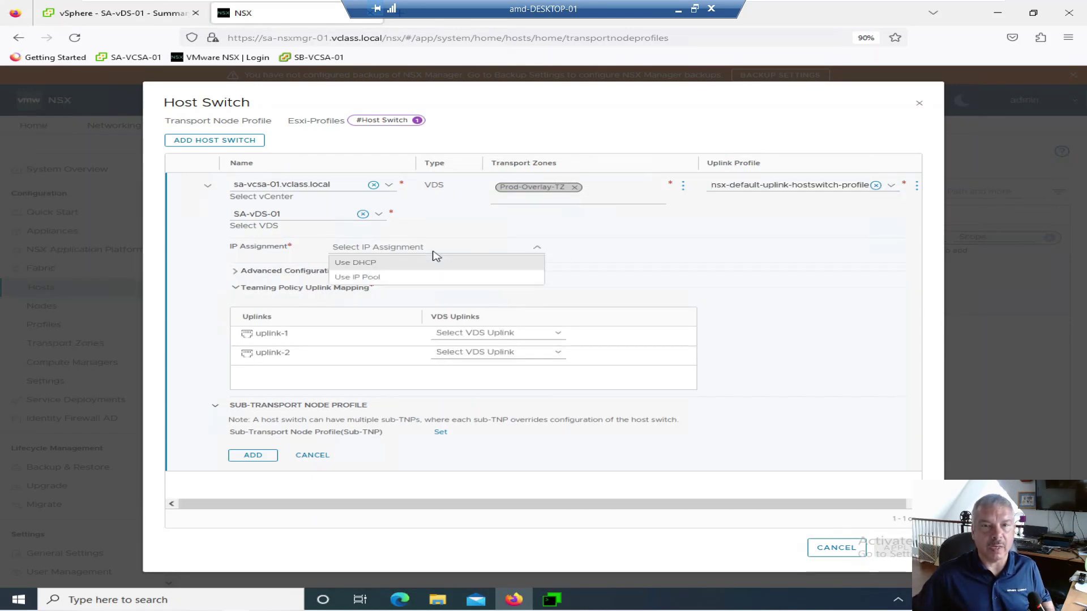
pyautogui.click(416, 279)
pyautogui.click(415, 270)
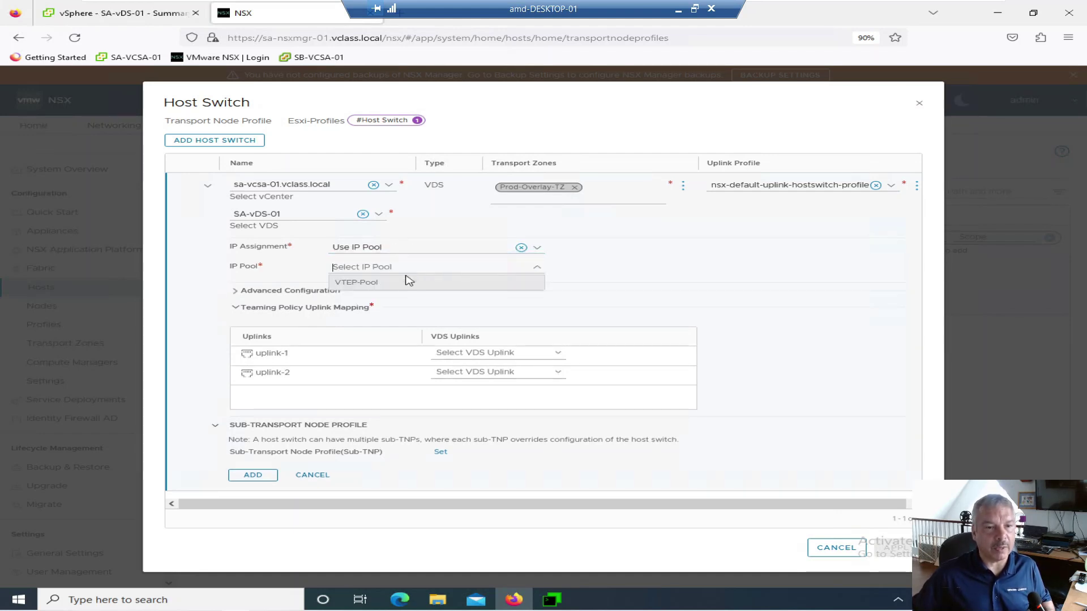
pyautogui.click(406, 286)
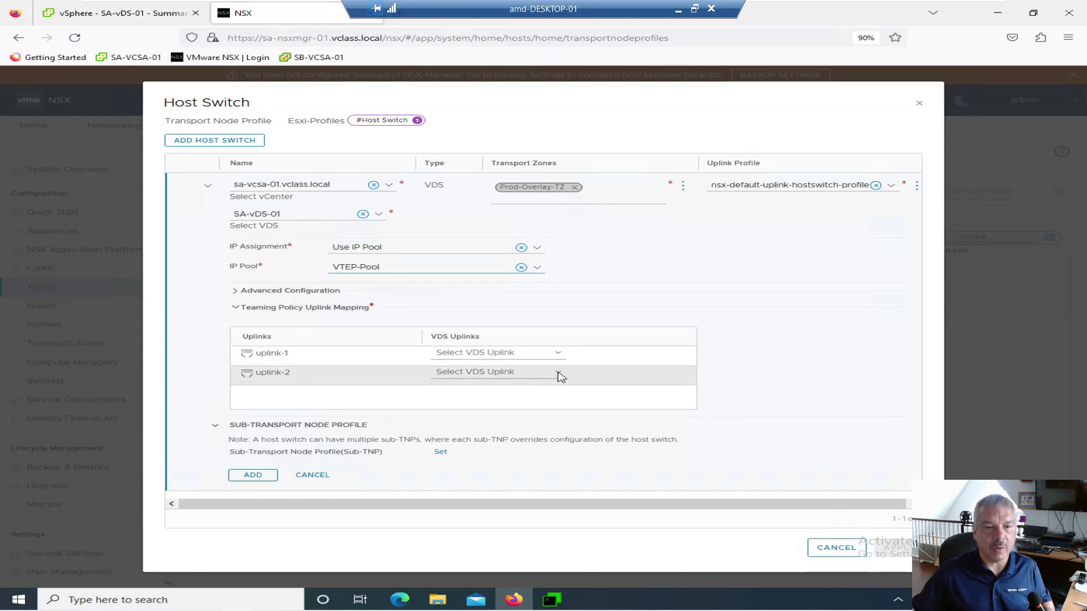
# Step: Map uplink-1 to Uplink 3 and uplink-2 to Uplink 4 in the teaming policy uplink mapping
pyautogui.click(533, 355)
pyautogui.click(506, 397)
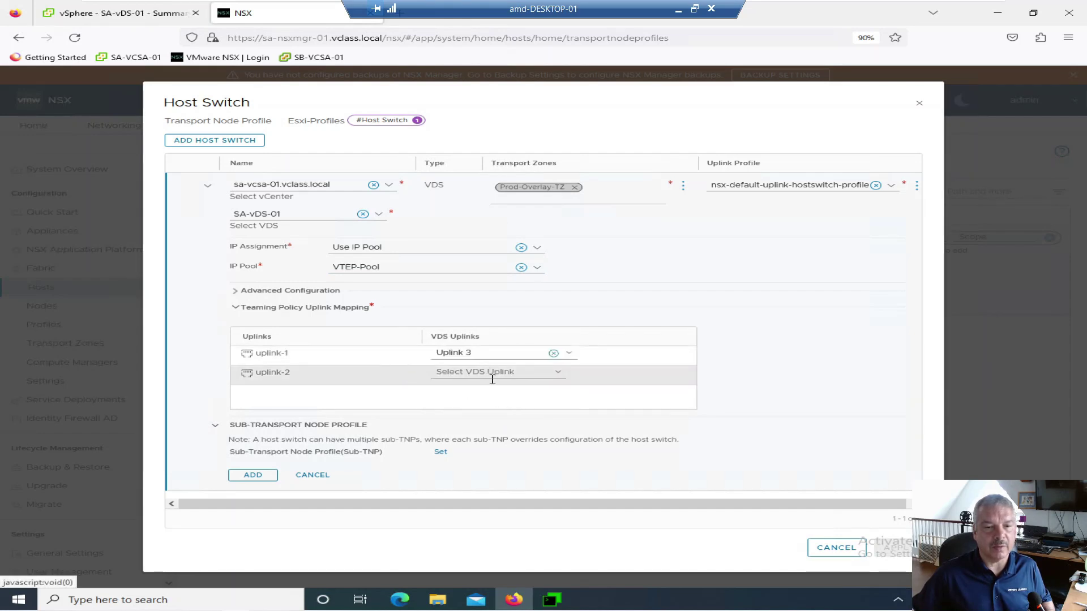
pyautogui.click(494, 373)
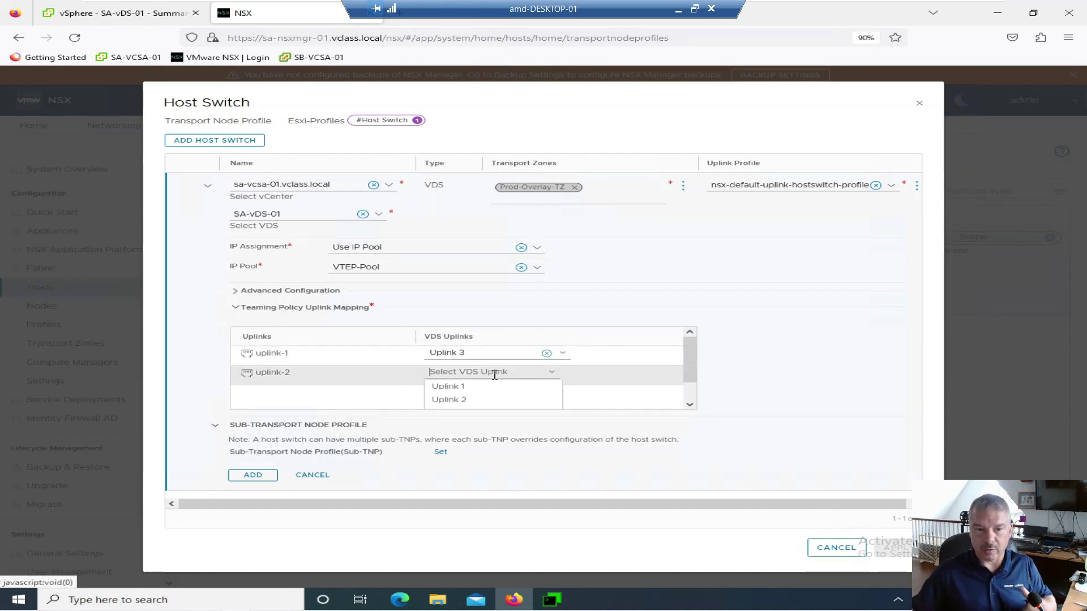
pyautogui.scroll(-1, 494, 388)
pyautogui.click(490, 407)
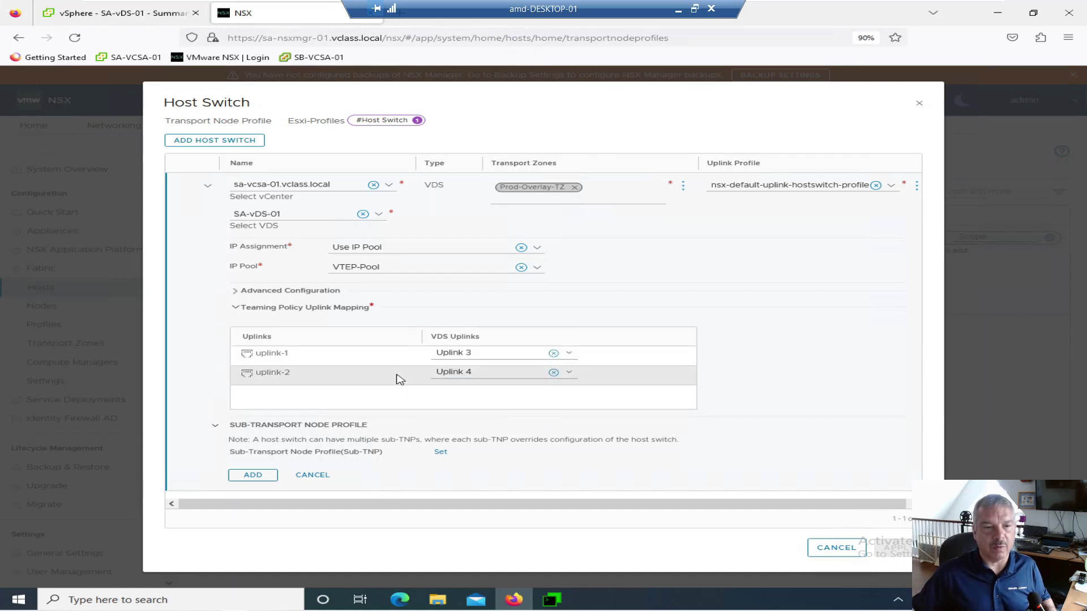
# Step: Review the host switch's mode options in the advanced configuration and choose Standard
pyautogui.click(237, 292)
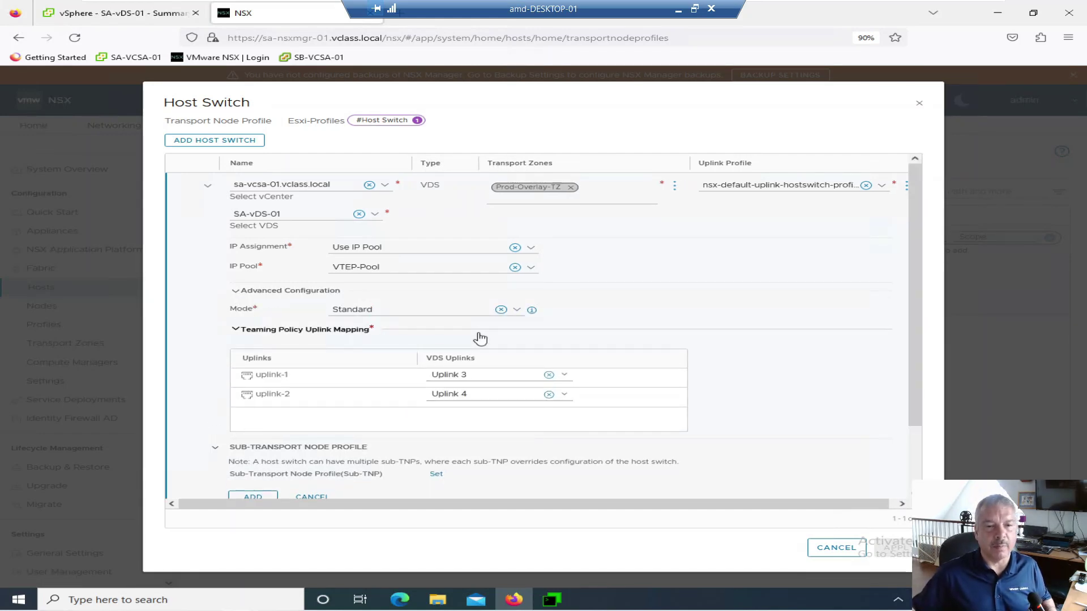
pyautogui.click(517, 312)
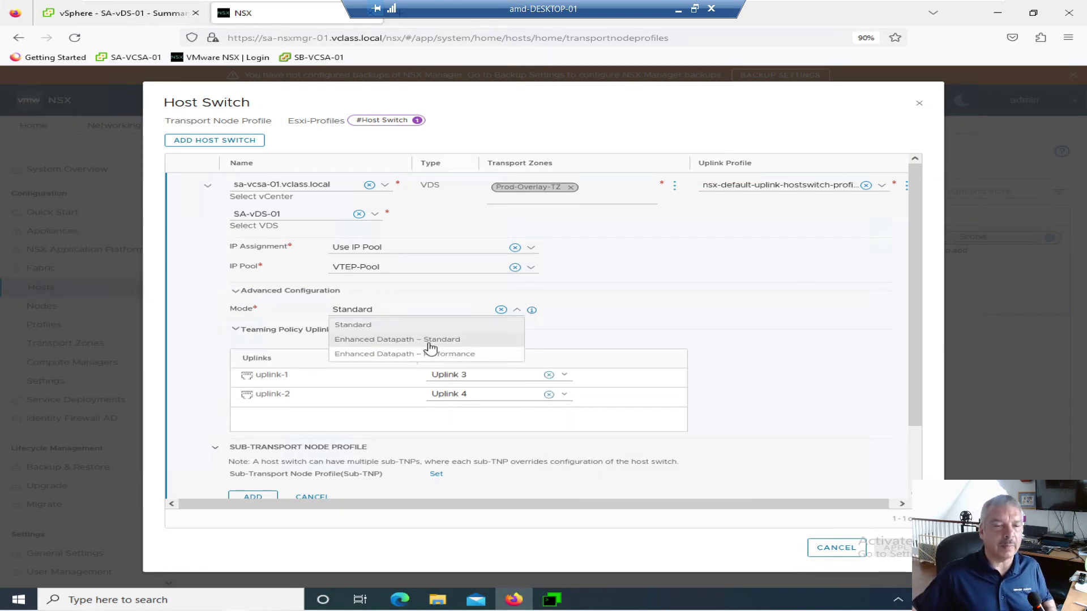
pyautogui.moveTo(535, 312)
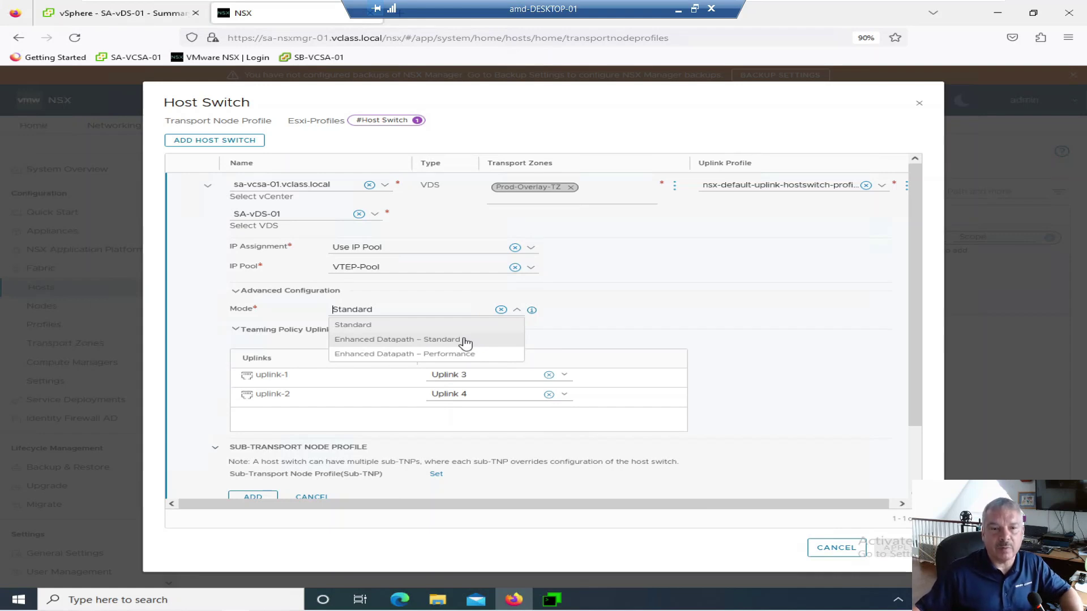
pyautogui.click(413, 324)
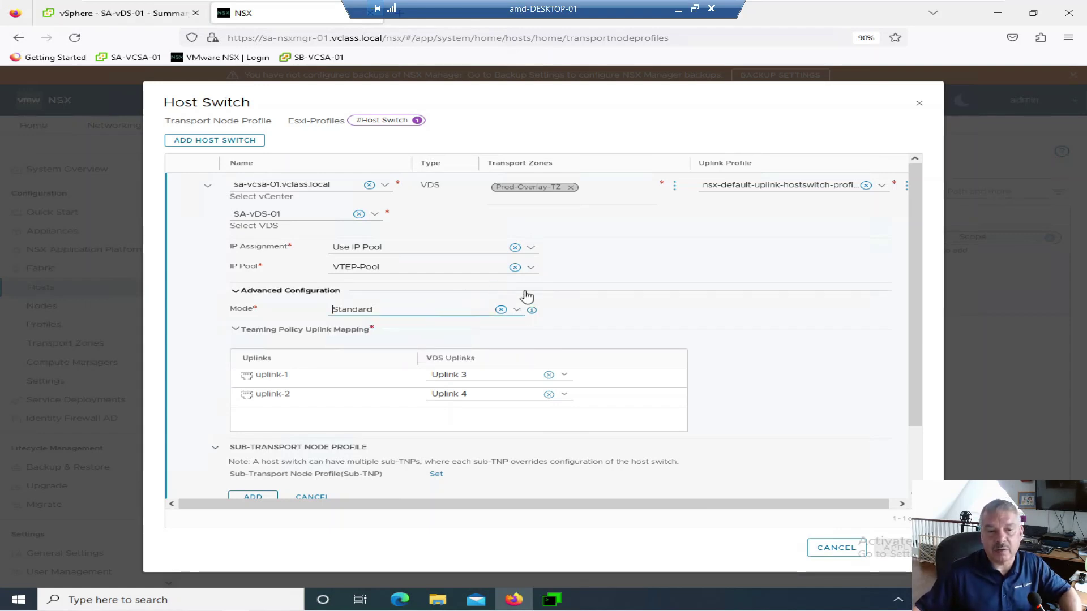
# Step: Add and apply the configured host switch, and save the Esxi-Profiles transport node profile
pyautogui.scroll(-2, 621, 303)
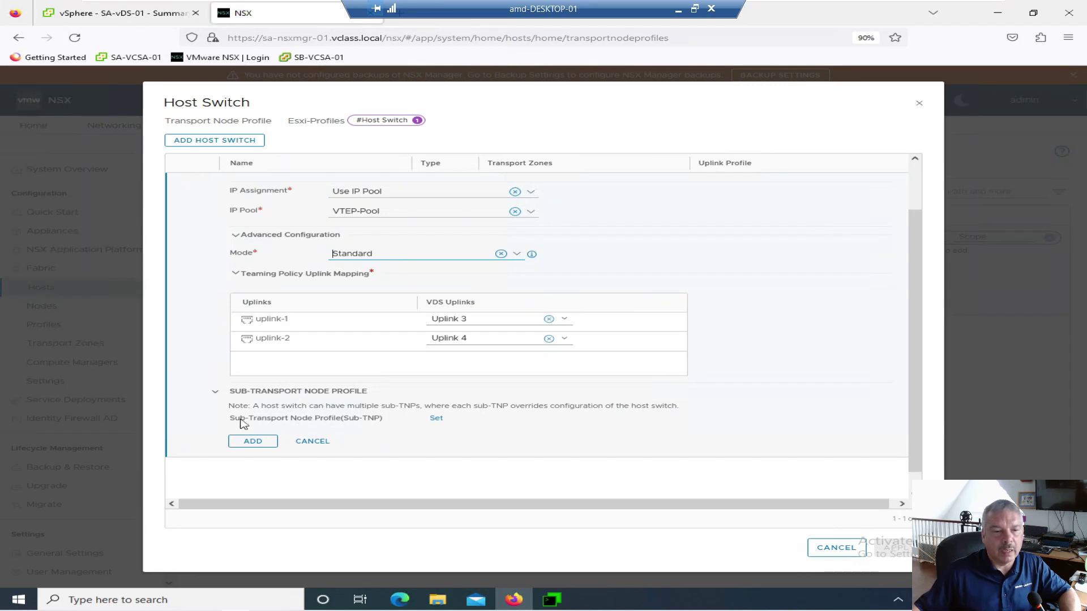
pyautogui.scroll(-1, 639, 470)
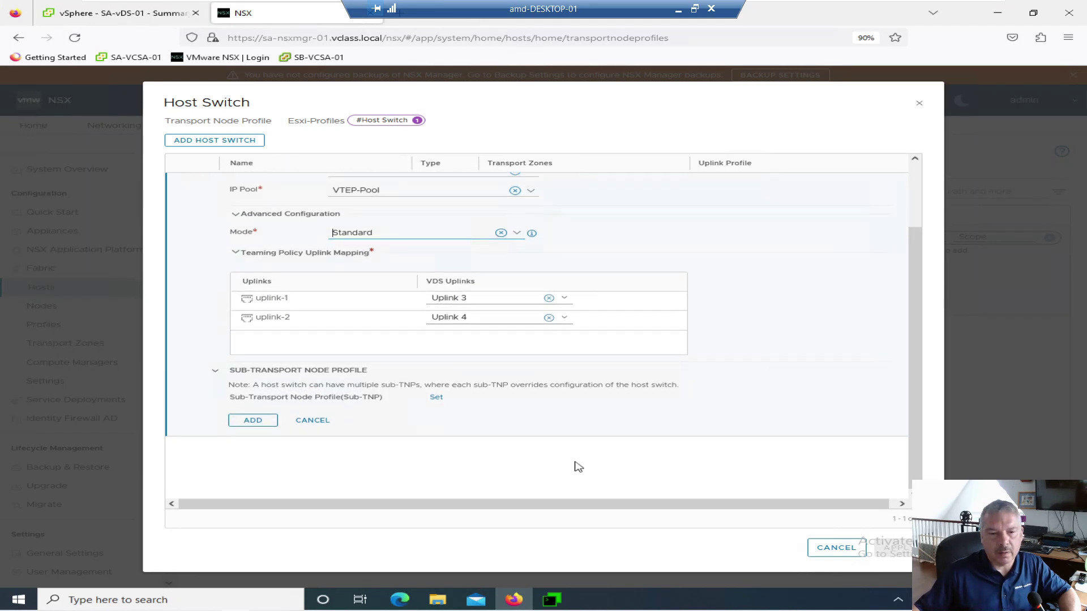
pyautogui.click(253, 421)
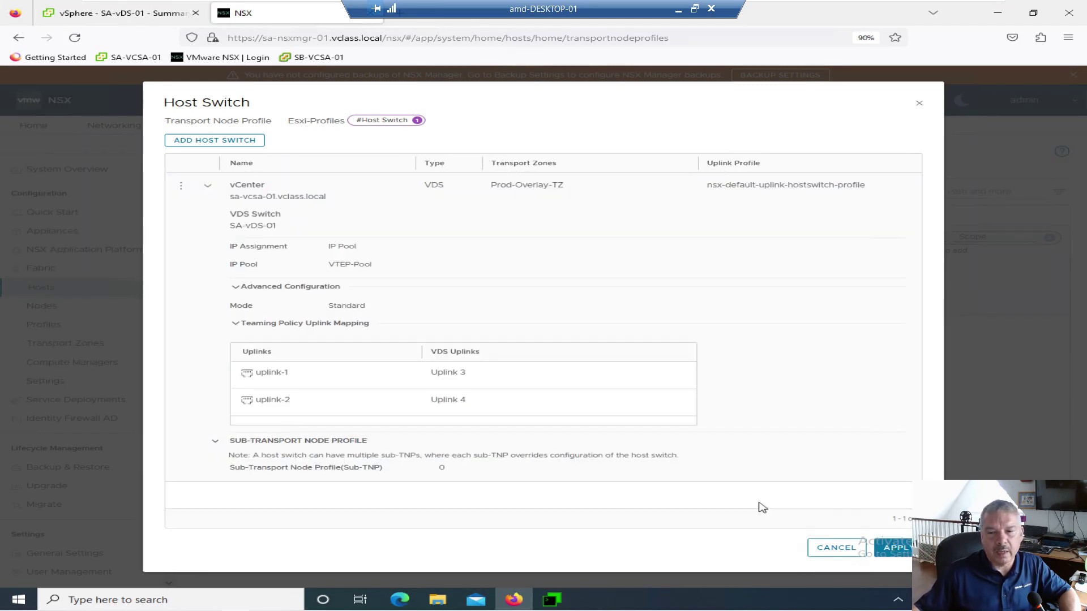
pyautogui.click(893, 547)
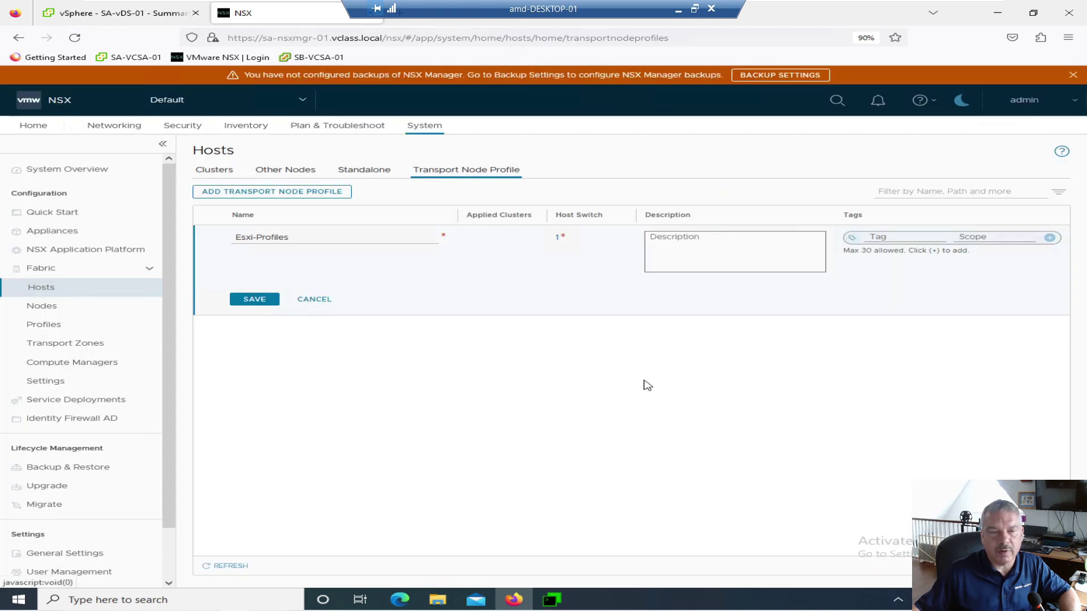
pyautogui.click(260, 300)
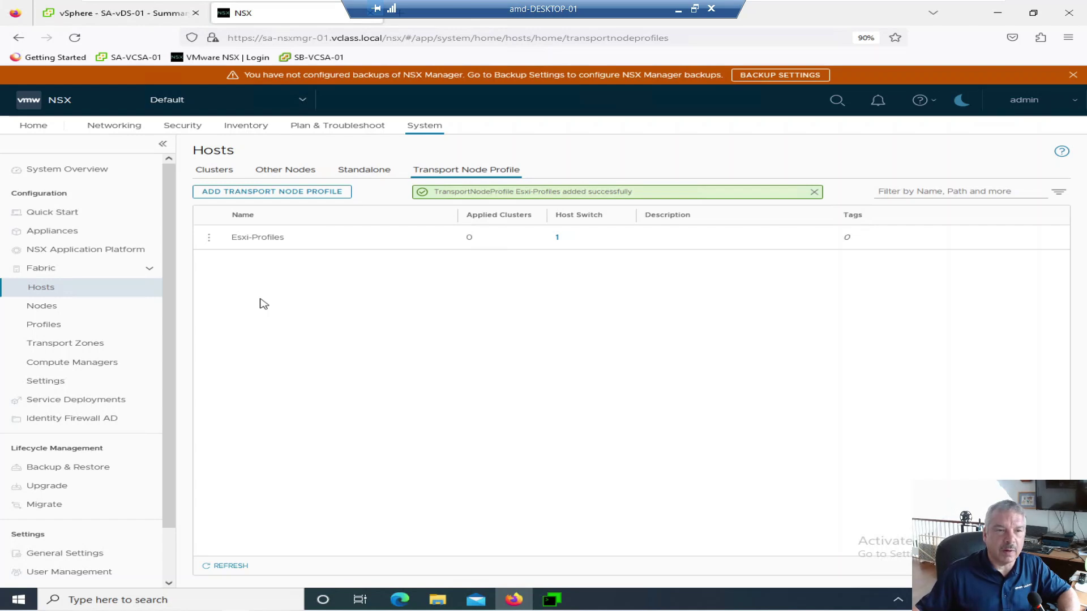
# Step: Configure NSX on SA-Cluster-01 with the Esxi-Profiles transport node profile and refresh the cluster's node status
pyautogui.click(221, 174)
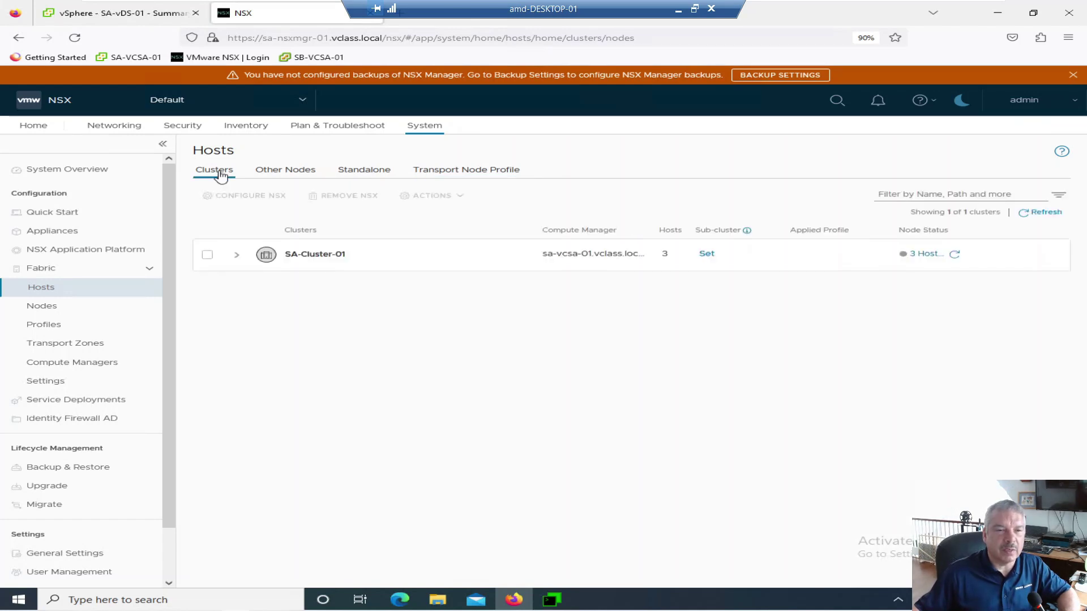
pyautogui.click(208, 255)
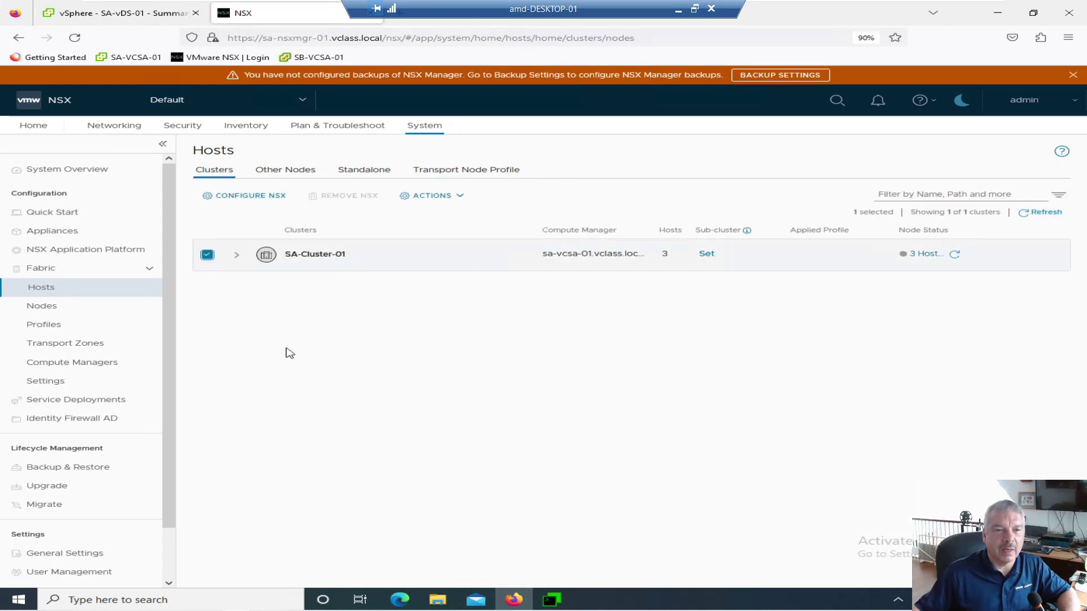
pyautogui.click(238, 196)
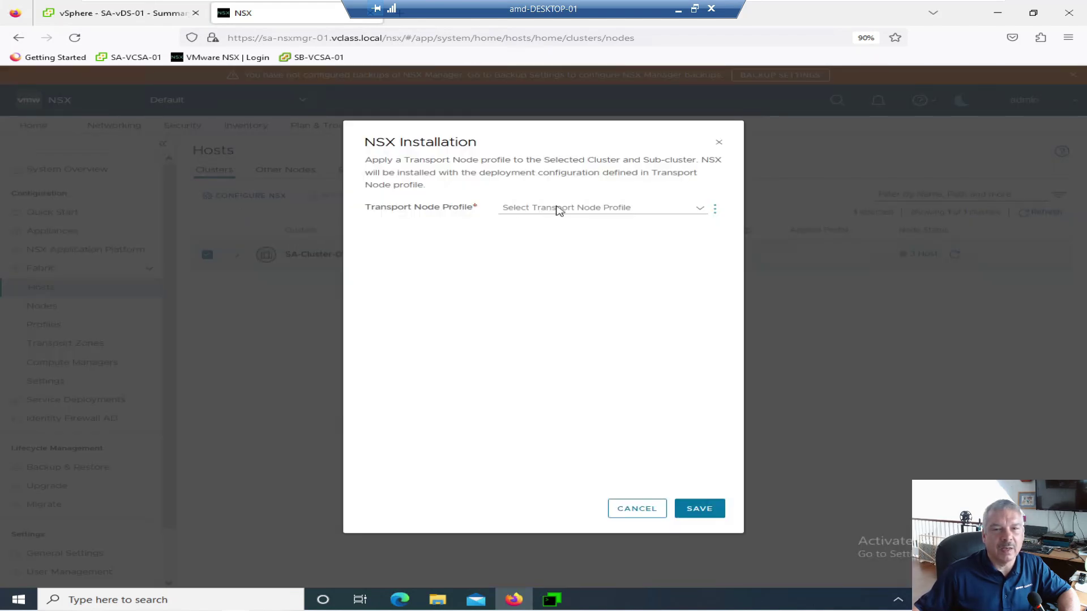
pyautogui.click(559, 208)
pyautogui.click(556, 227)
pyautogui.click(697, 506)
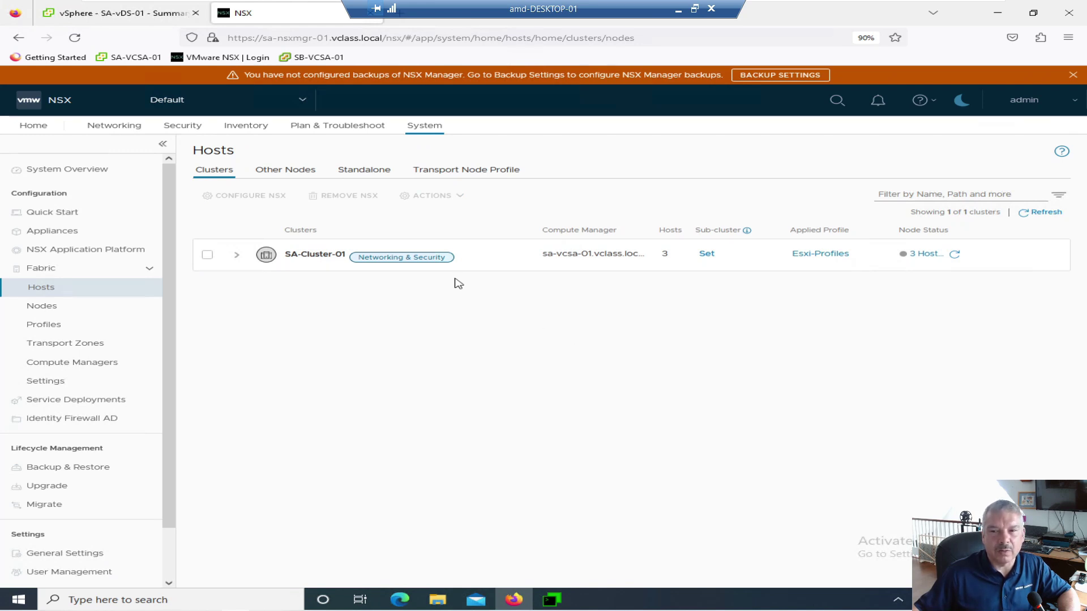
pyautogui.click(955, 255)
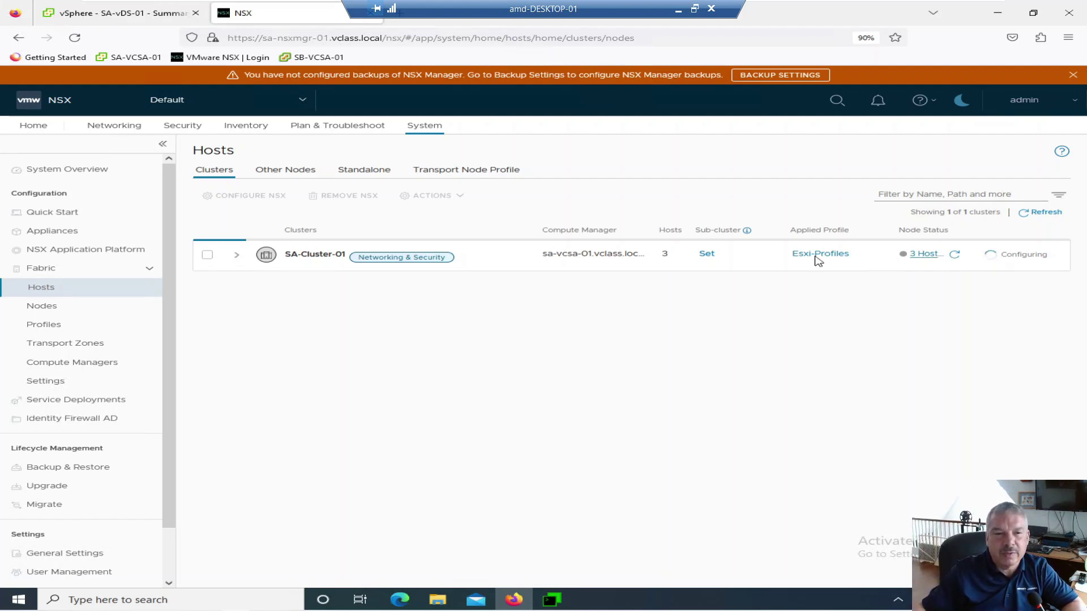
# Step: Expand SA-Cluster-01 and review sa-esxi-01.vclass.local's host details, covering its overview, monitoring data and physical adapters
pyautogui.click(232, 257)
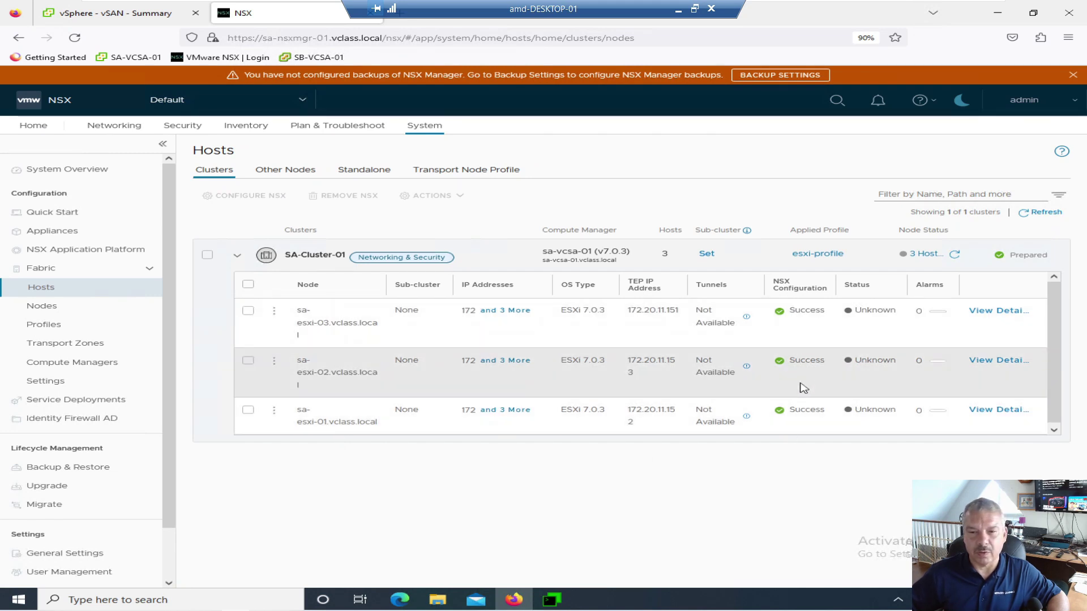
pyautogui.click(990, 409)
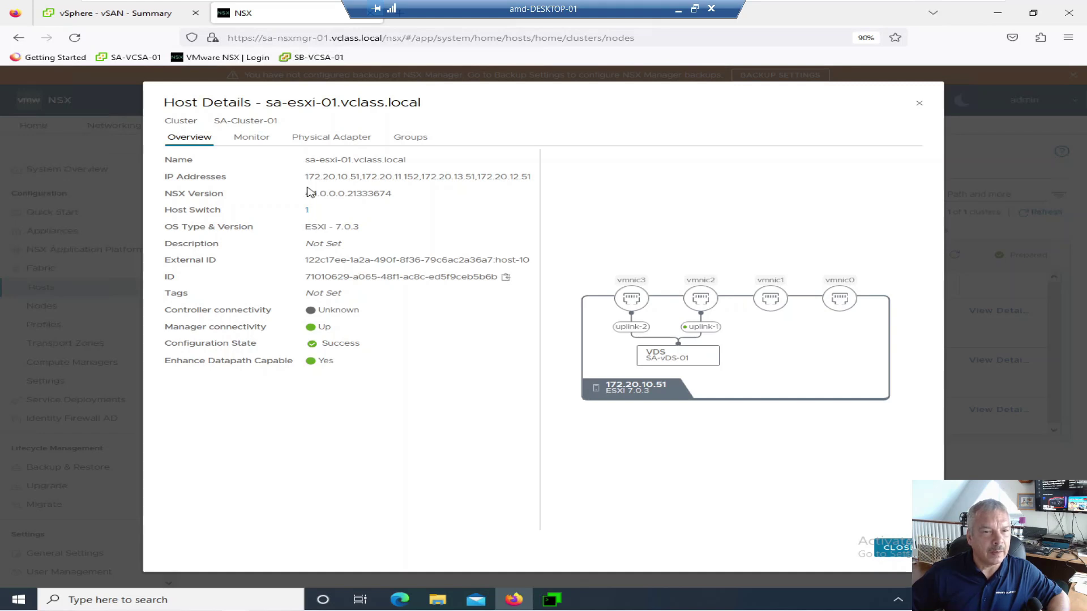
pyautogui.click(252, 137)
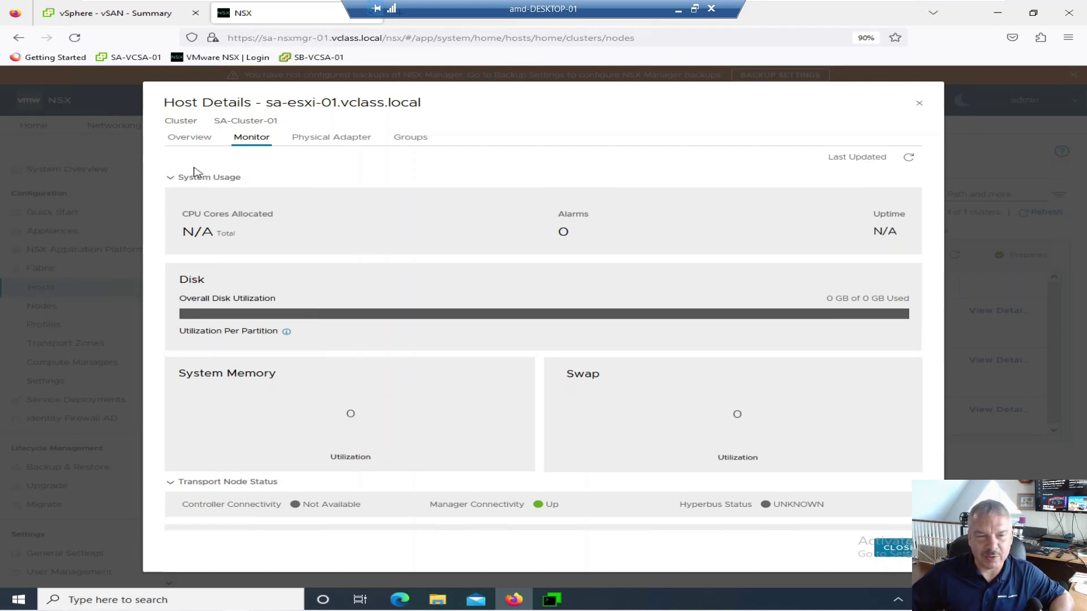
pyautogui.click(303, 141)
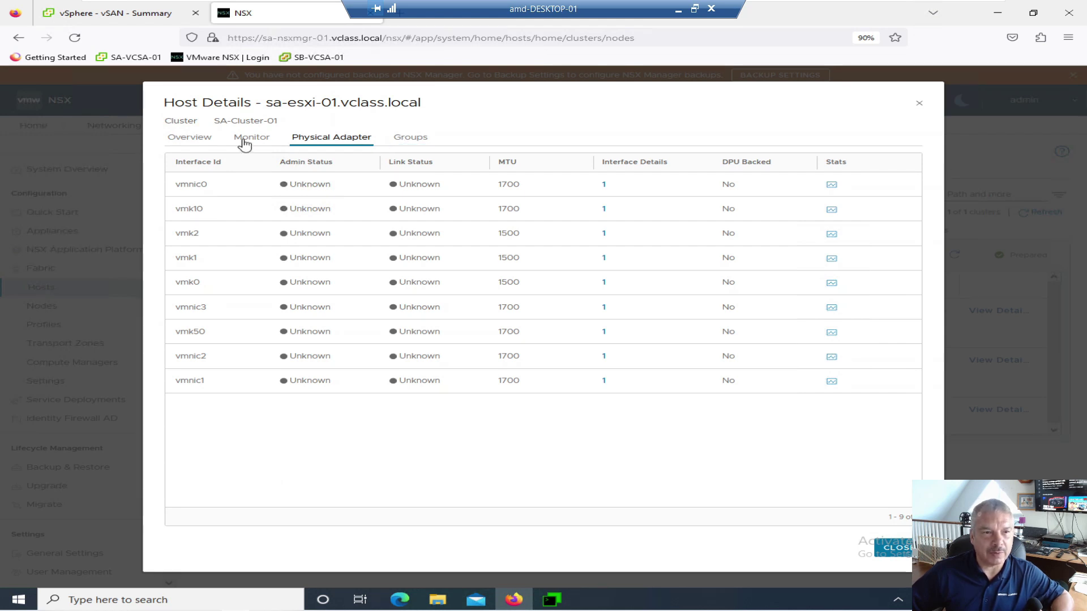
pyautogui.click(175, 144)
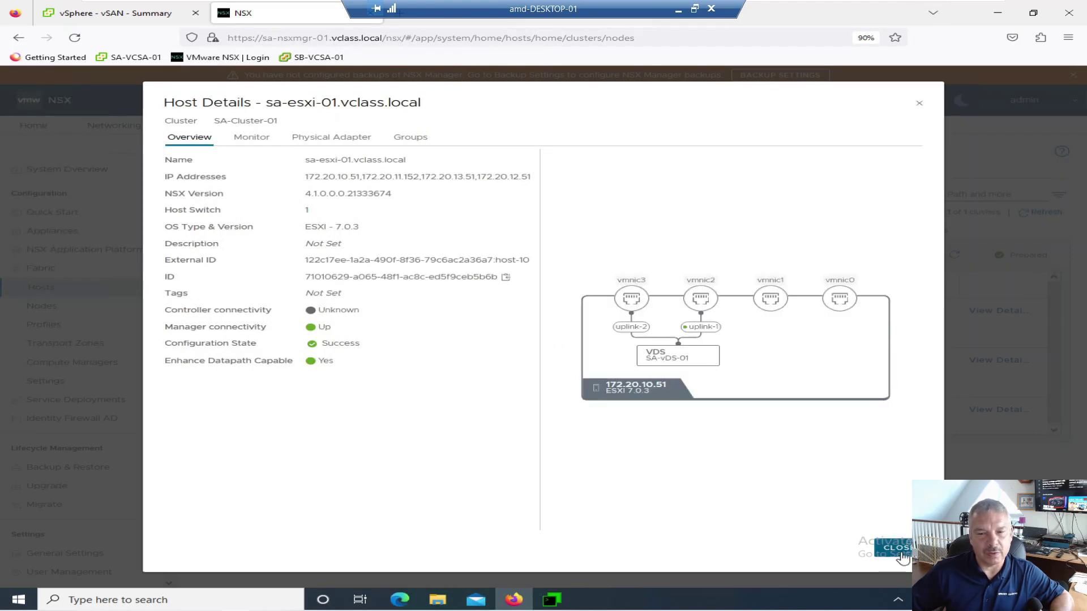
pyautogui.click(900, 549)
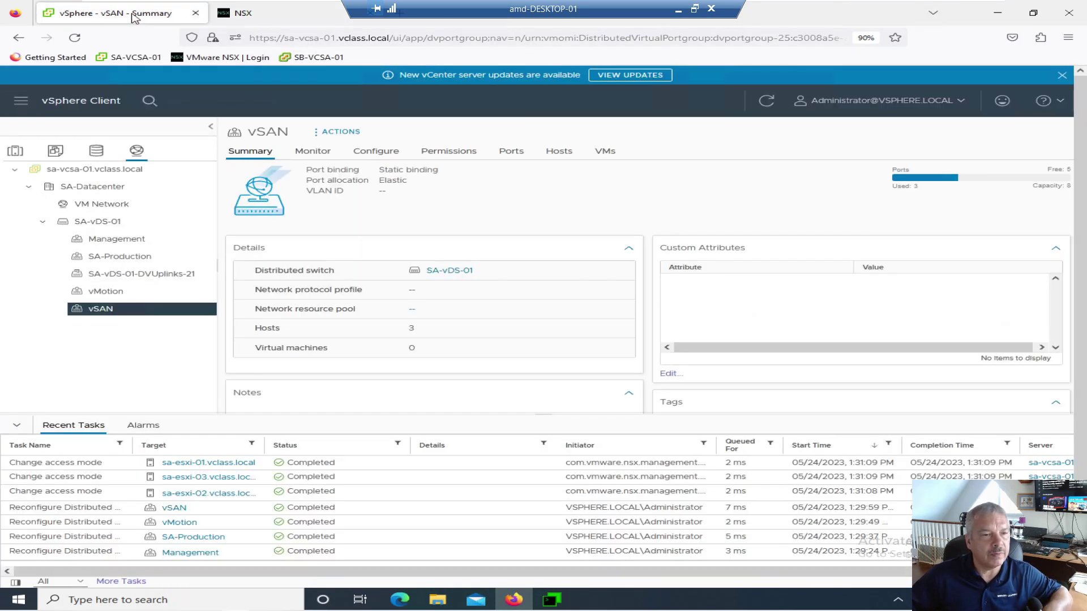
# Step: Switch to the vSphere Client and examine the VMkernel adapters of hosts sa-esxi-01, sa-esxi-02 and sa-esxi-03
pyautogui.click(114, 12)
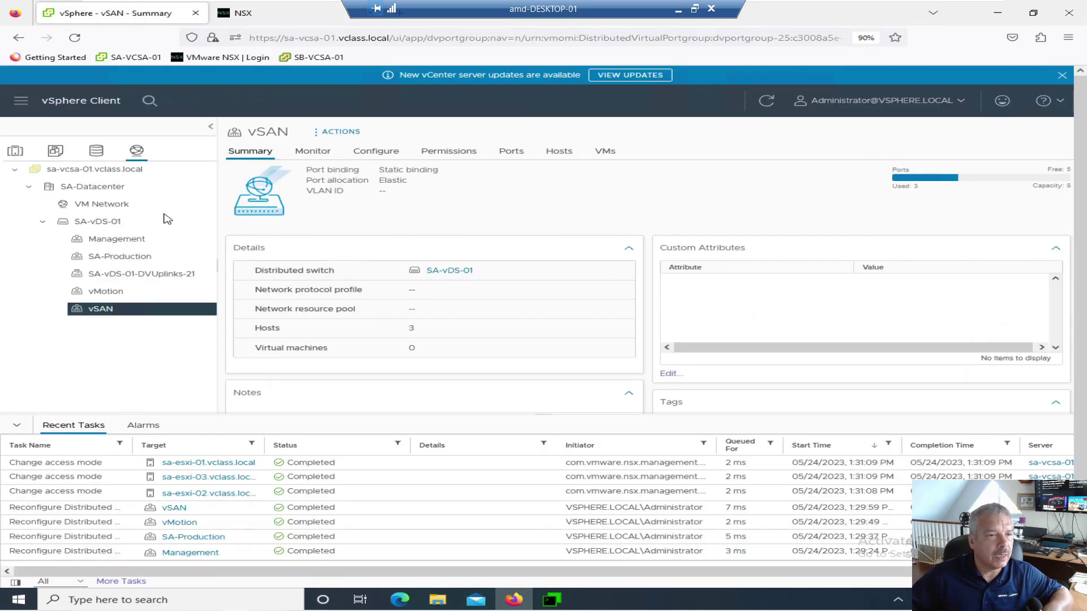
pyautogui.click(12, 152)
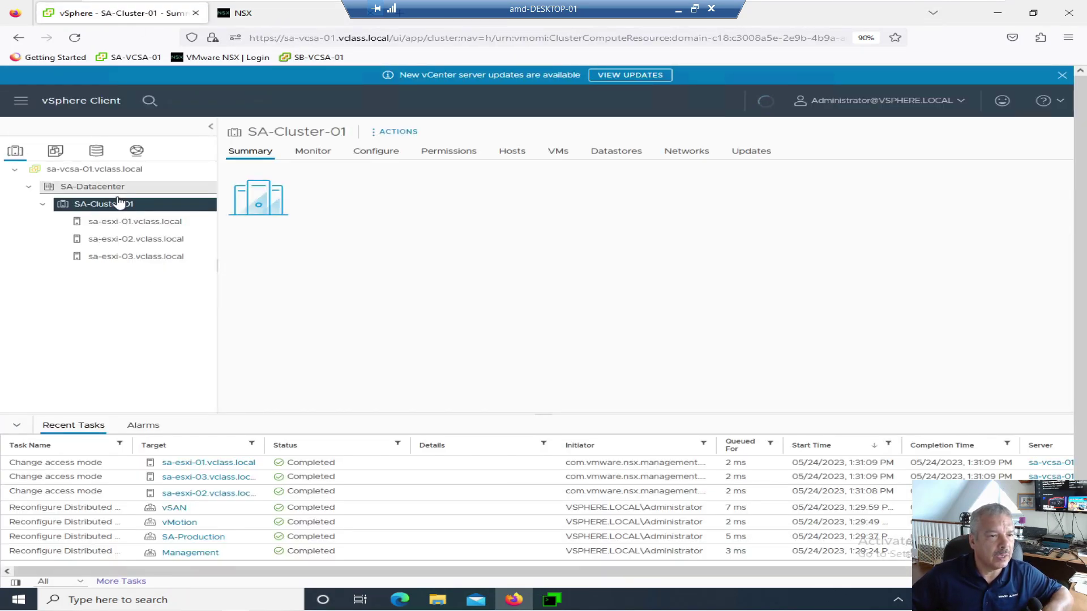
pyautogui.click(140, 222)
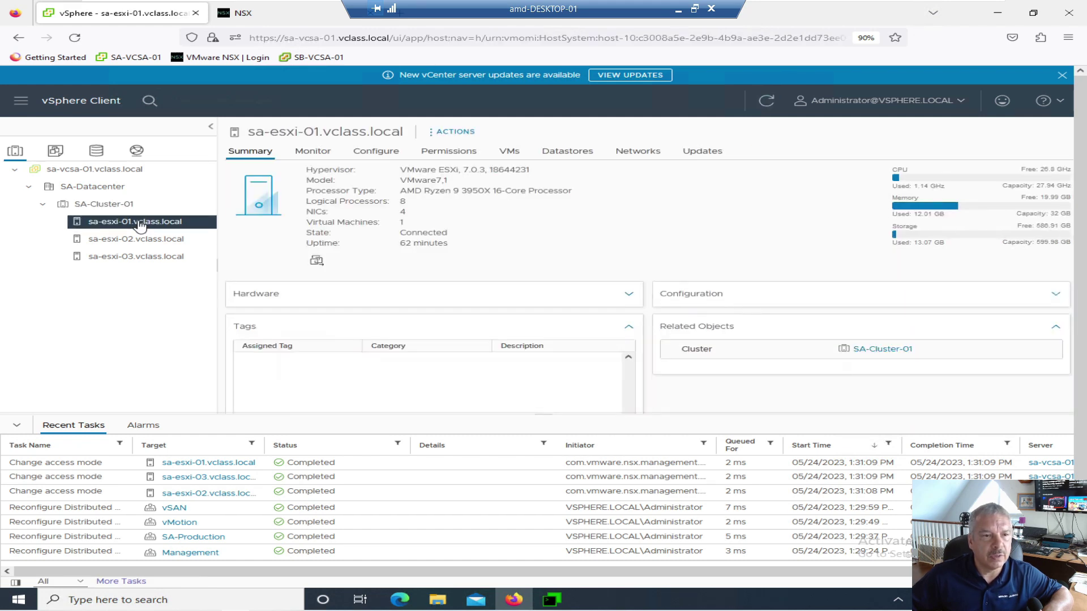
pyautogui.click(373, 152)
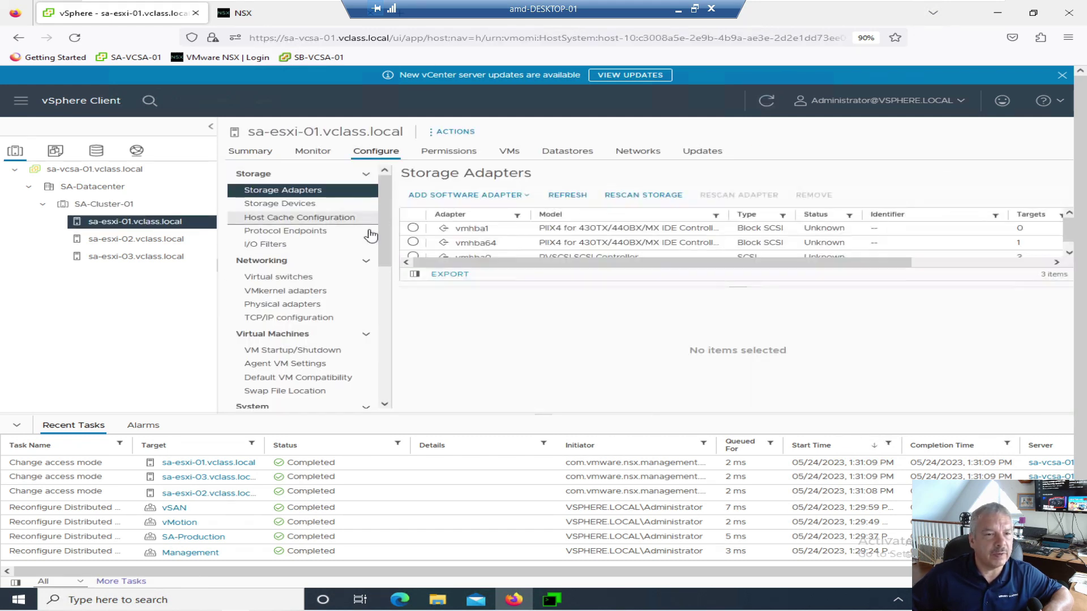
pyautogui.click(302, 291)
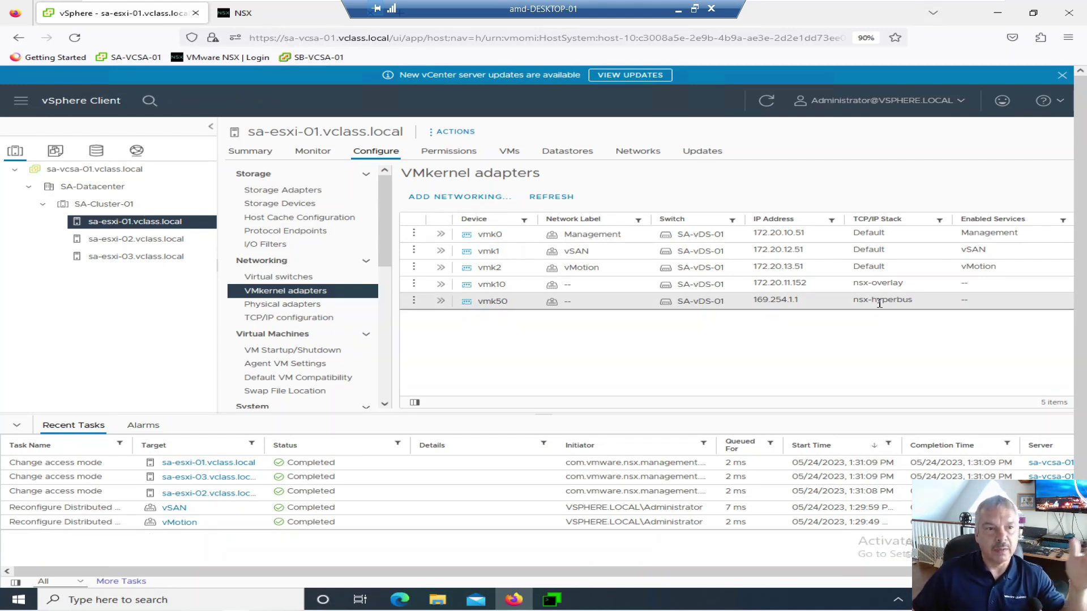
pyautogui.click(157, 243)
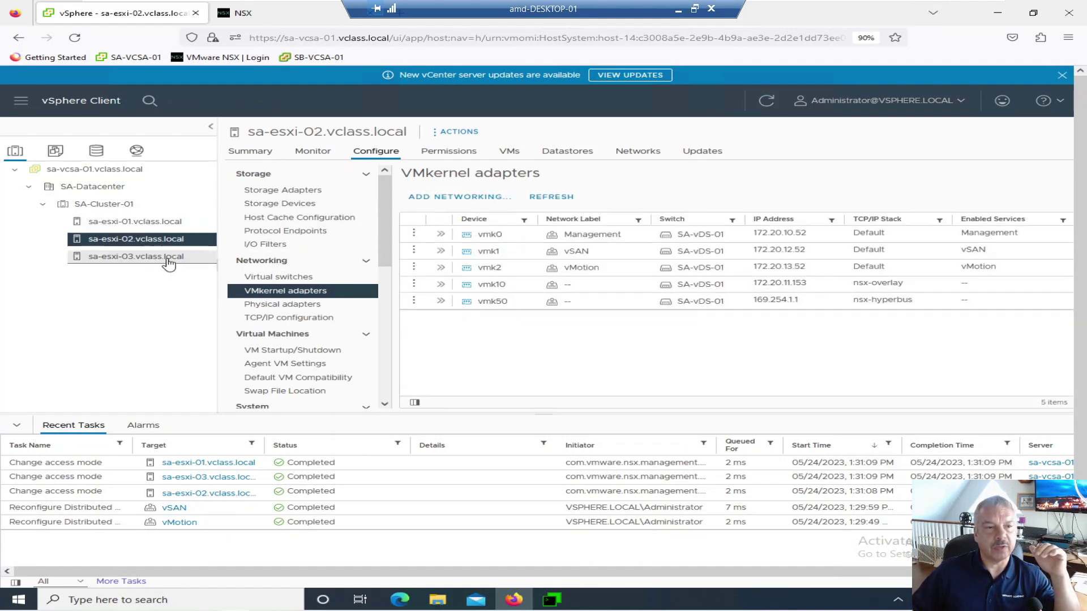
pyautogui.click(168, 261)
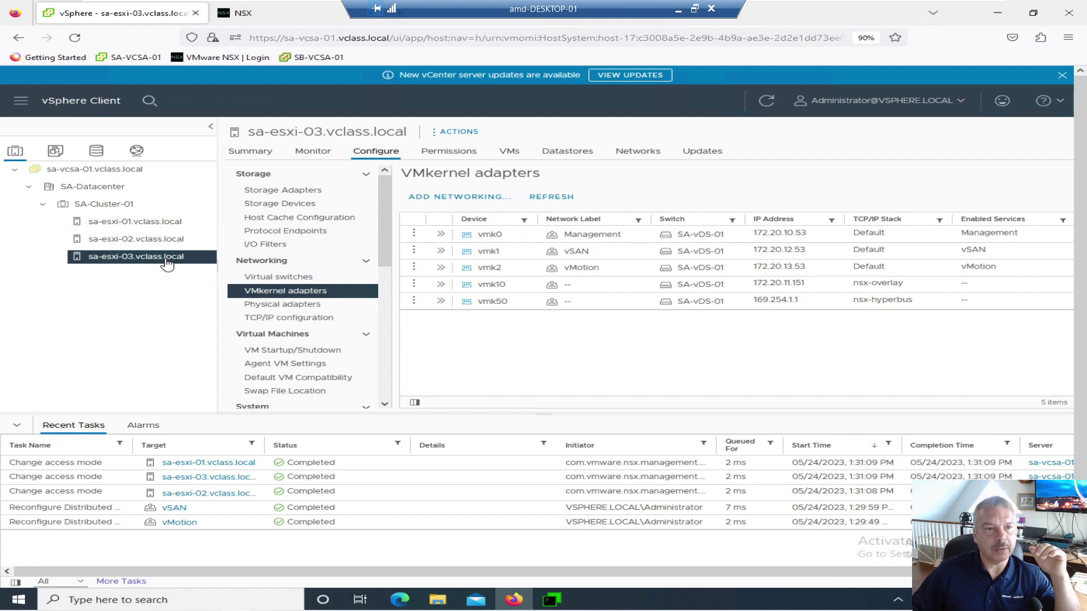
# Step: Return to NSX and review the host details of sa-esxi-03, plus the overview, monitoring data and groups of sa-esxi-02
pyautogui.click(262, 14)
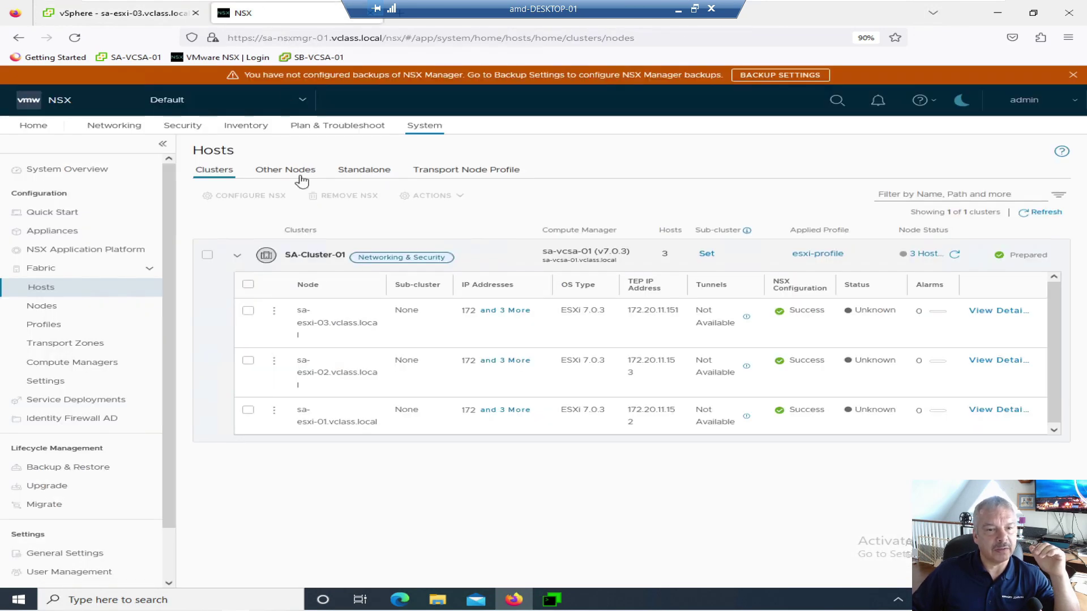
pyautogui.click(998, 312)
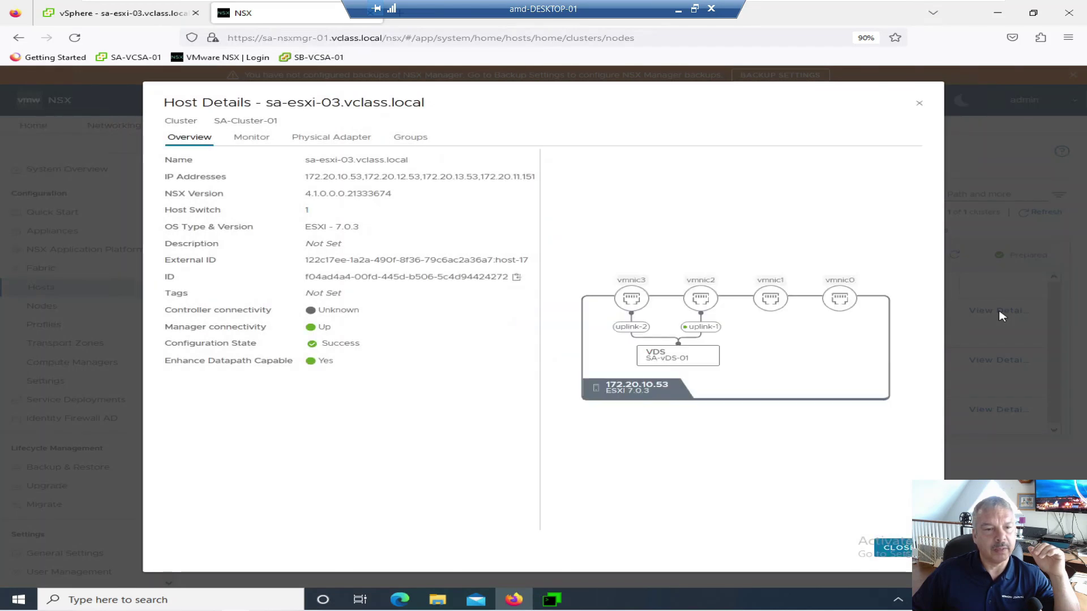
pyautogui.click(896, 547)
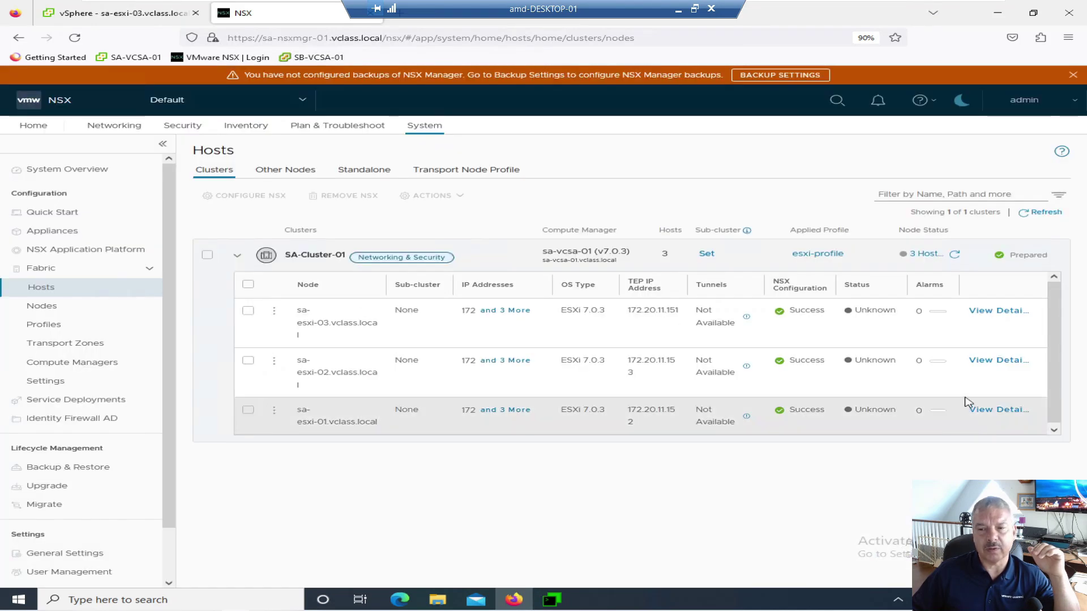
pyautogui.click(986, 365)
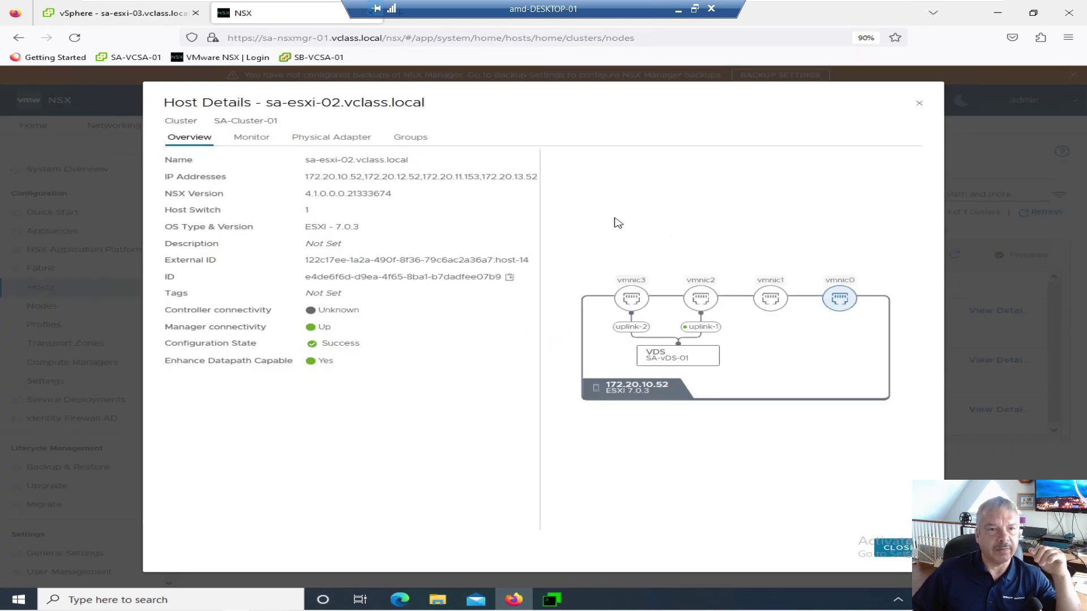
pyautogui.click(248, 142)
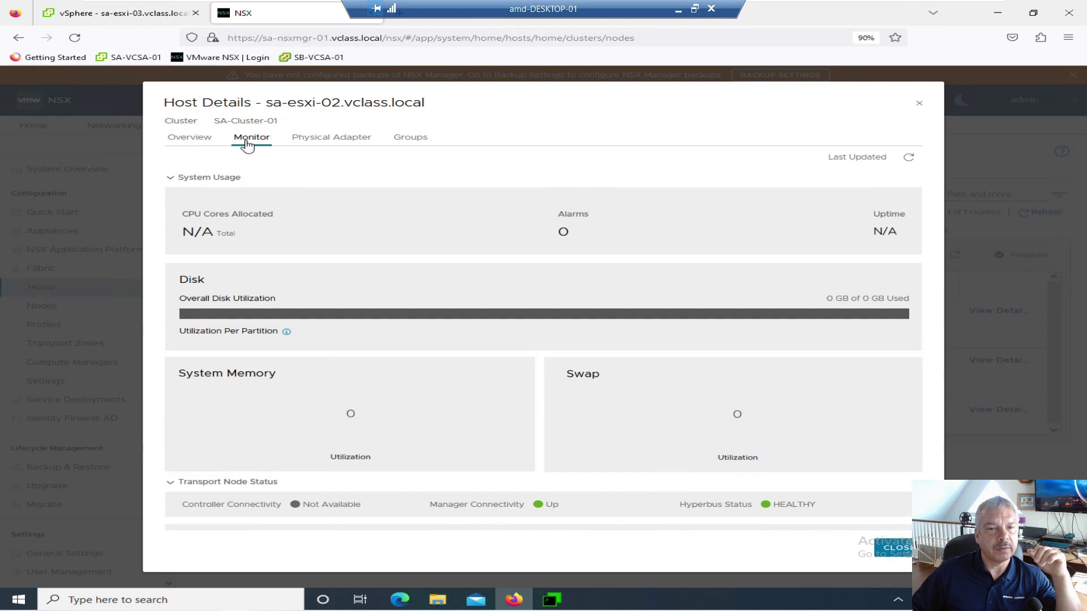
pyautogui.click(411, 140)
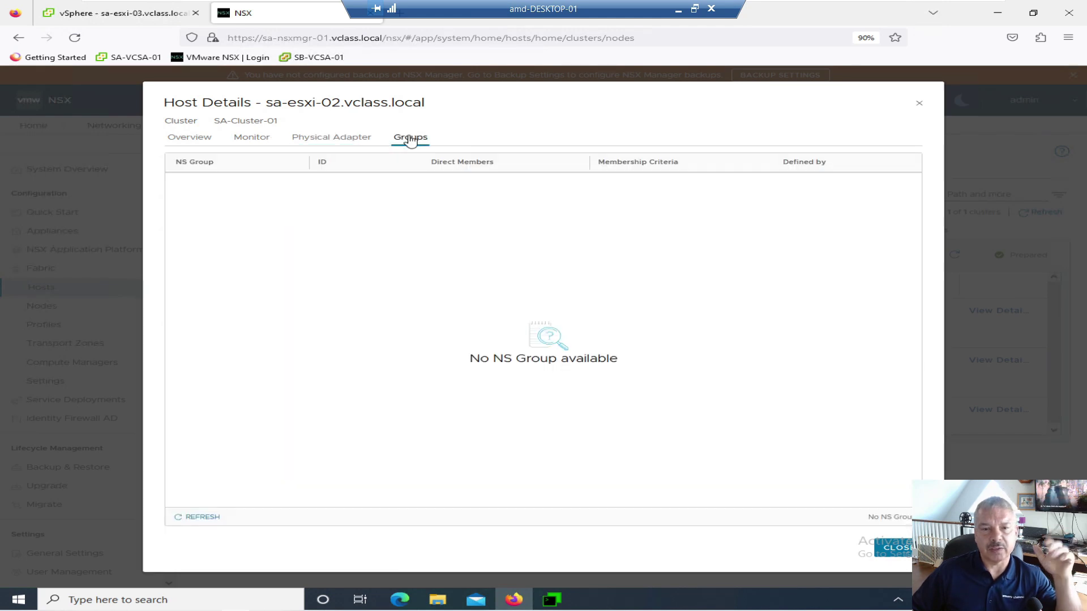
pyautogui.click(893, 543)
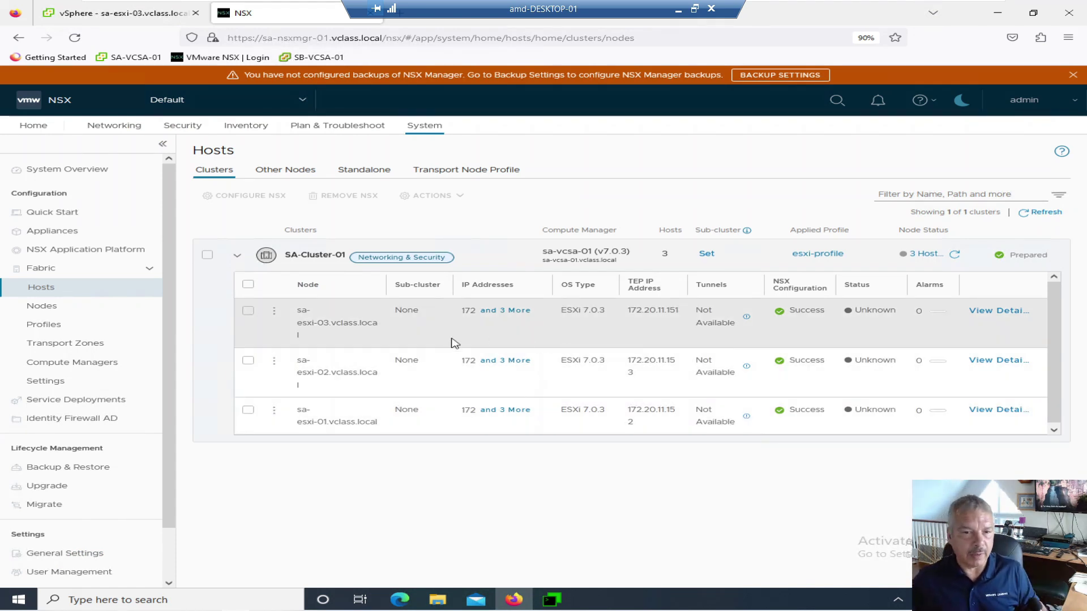